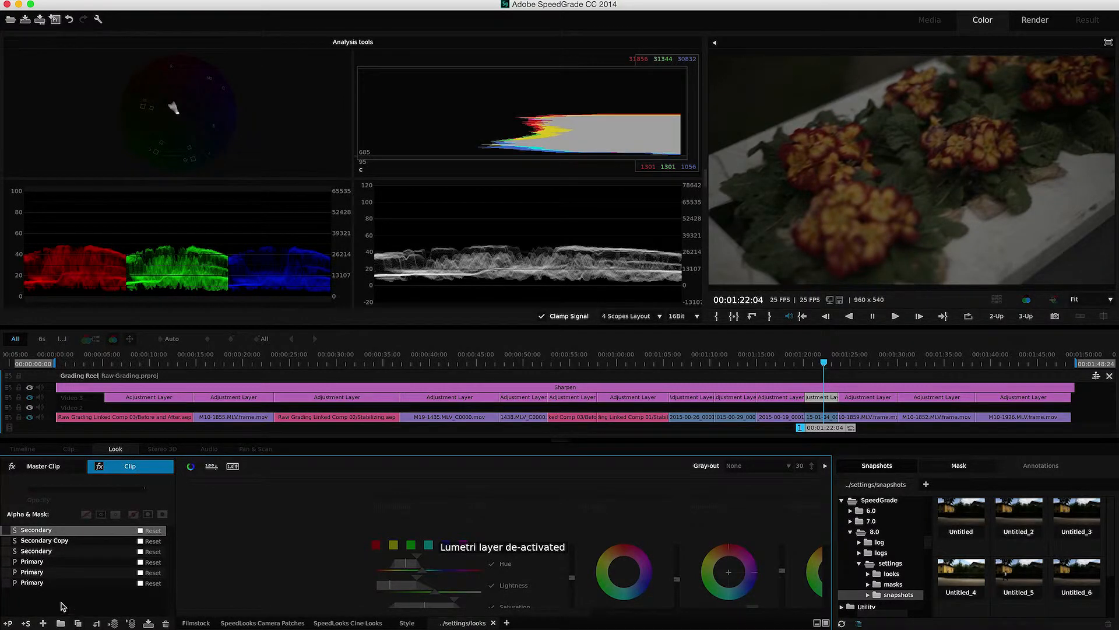
- Add a primary layer and grade the flower shot with increased contrast, final saturation of 1.84 and a strongly raised gain
click(7, 623)
drag(37, 607, 36, 608)
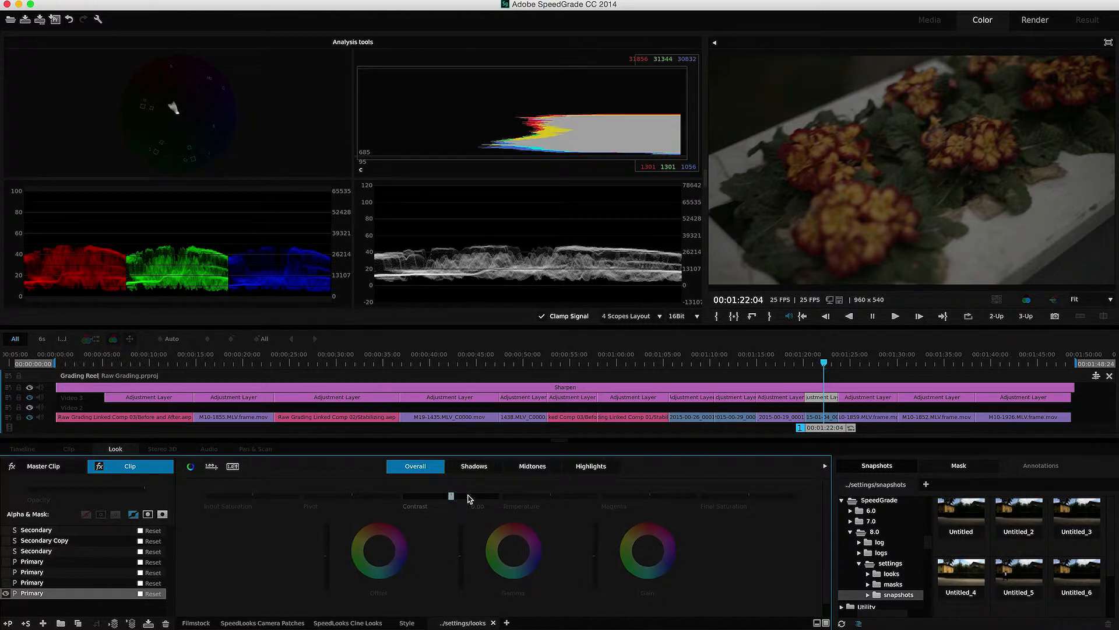
drag(749, 495, 787, 496)
drag(450, 496, 467, 496)
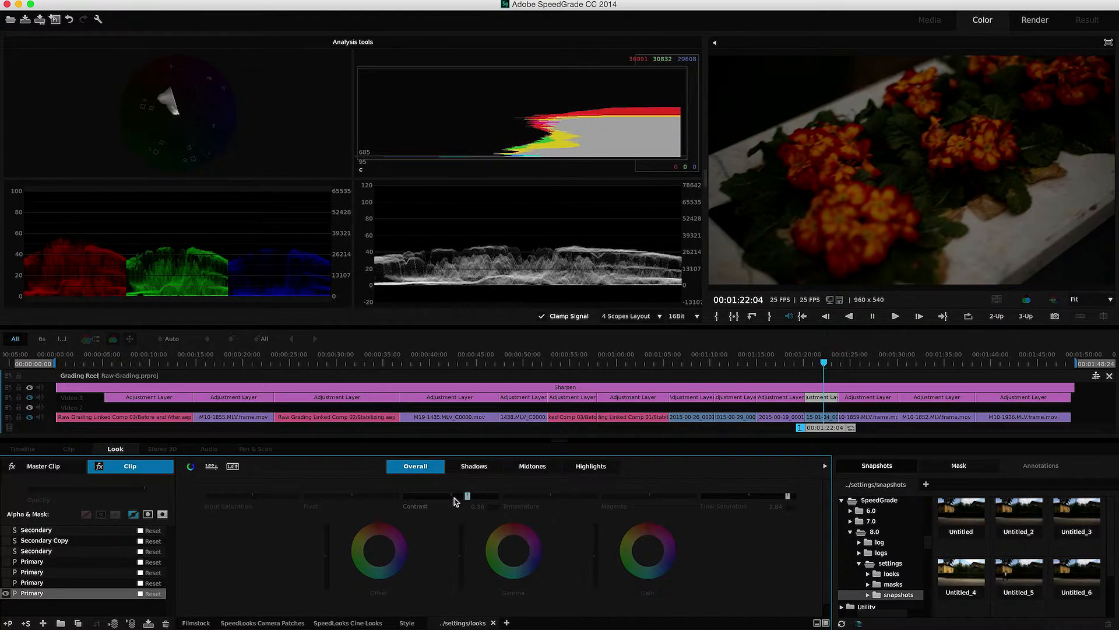
drag(594, 555, 595, 525)
- Compare the flower shot with and without the new primary layer, and move the playhead to 00:01:22:18
click(6, 593)
click(6, 593)
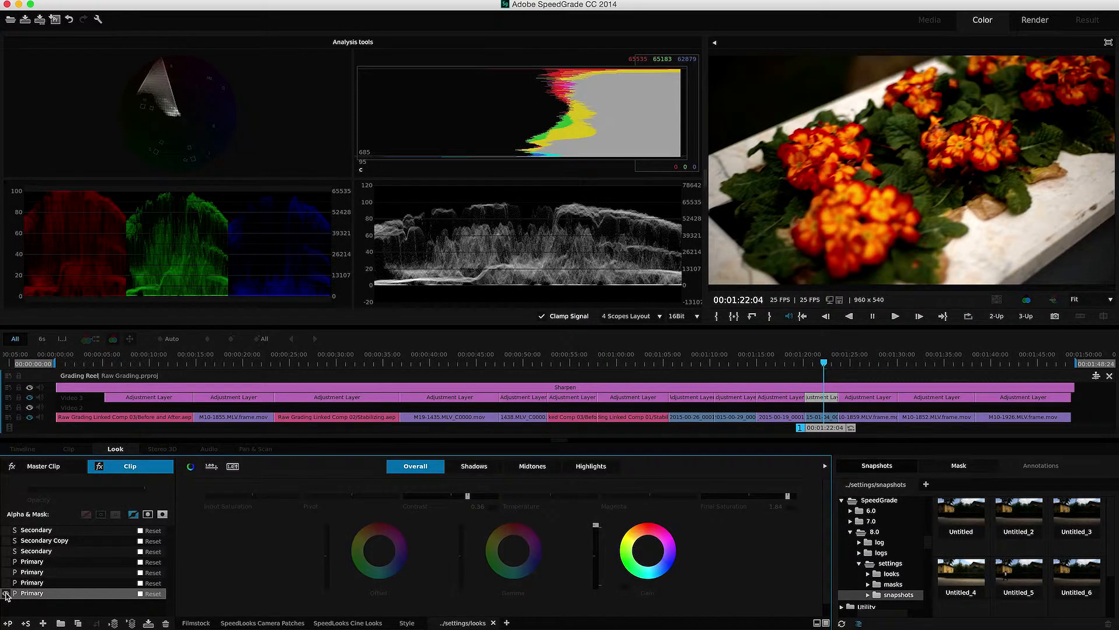
click(6, 593)
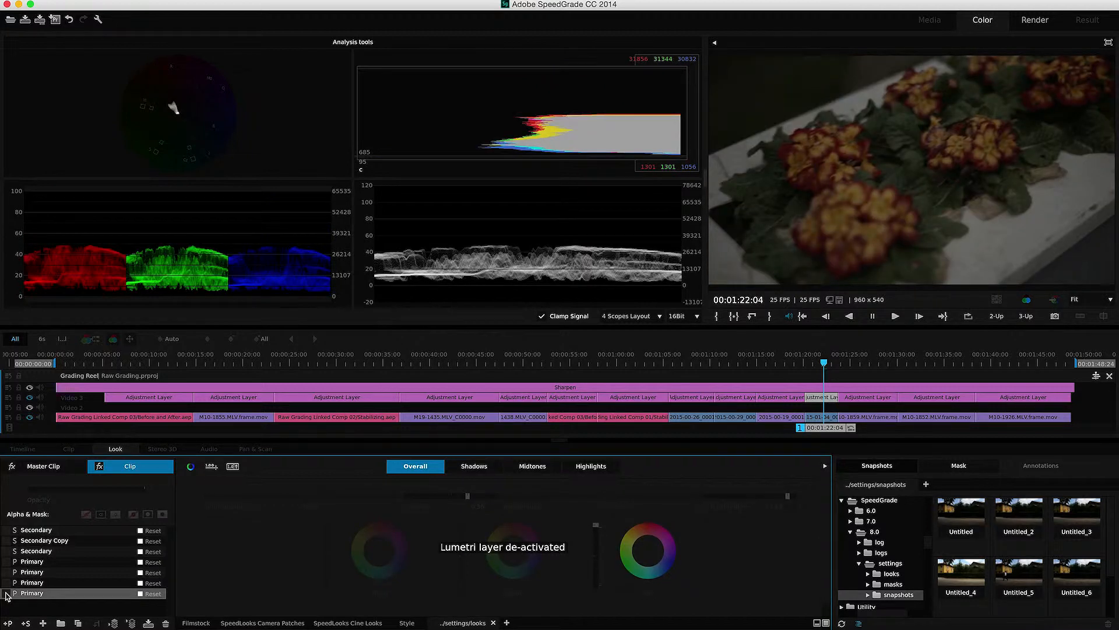
click(6, 592)
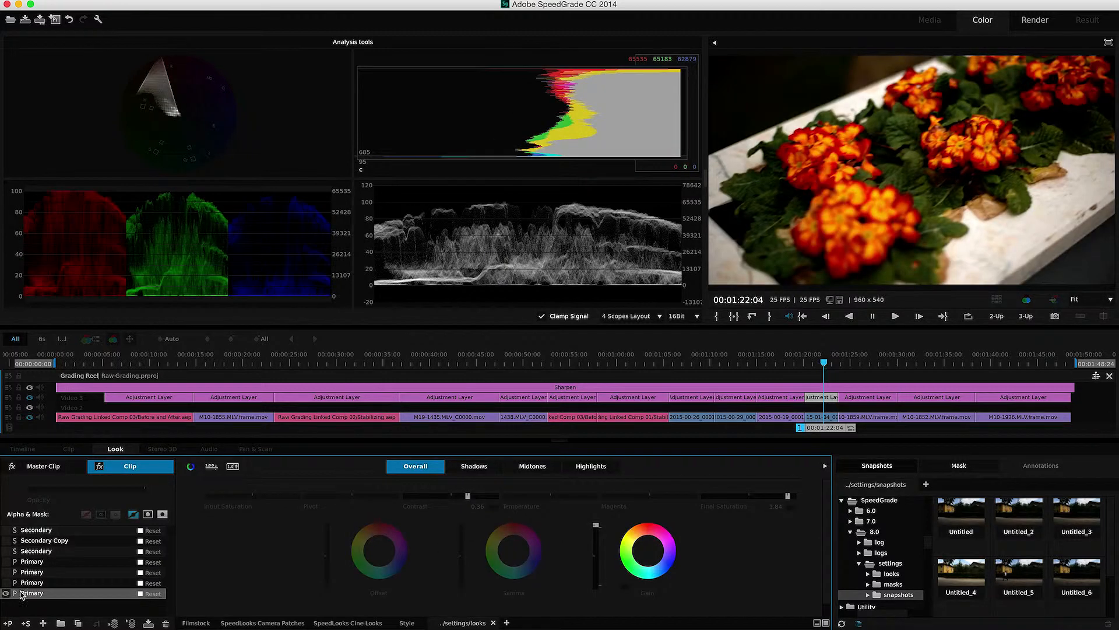
click(832, 364)
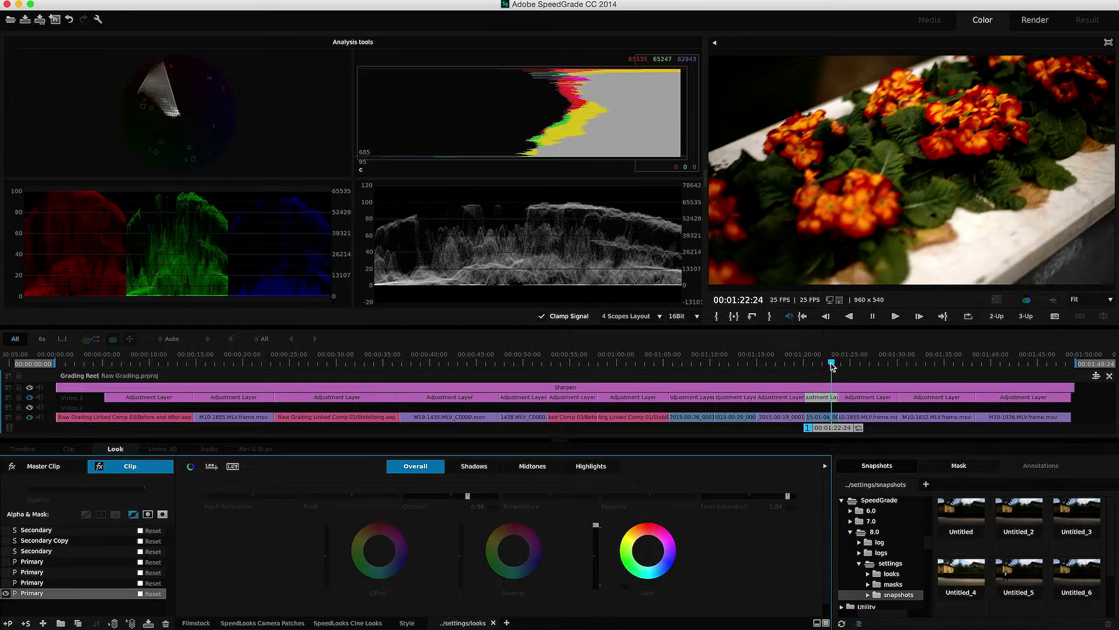
drag(831, 365, 829, 365)
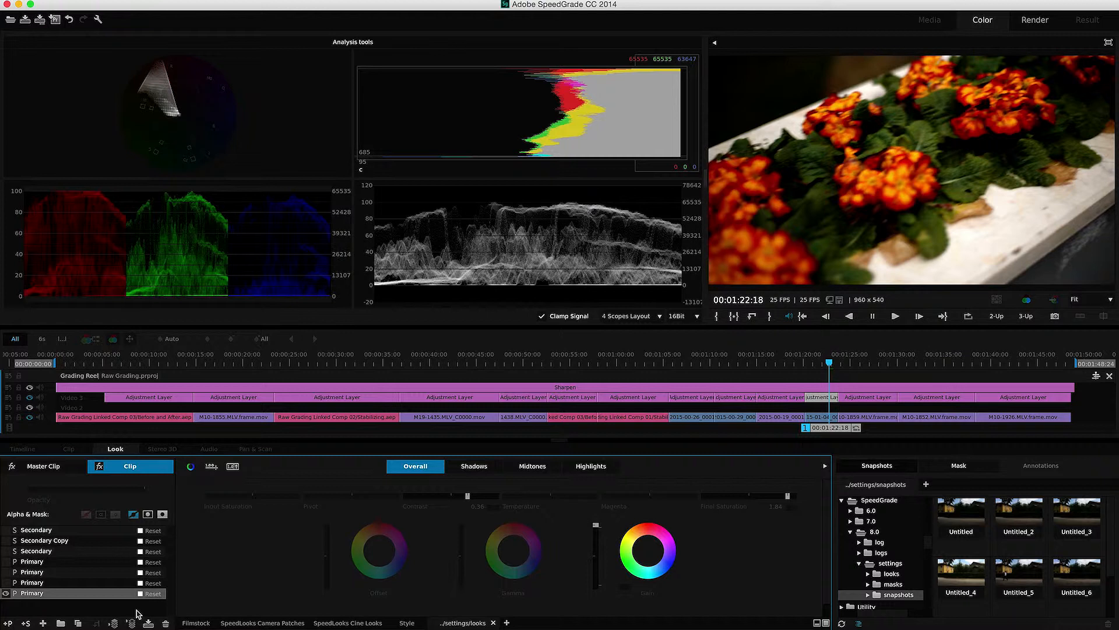
- Collect the existing layers in a deactivated group and raise the overall gain on a new primary layer above it
click(5, 593)
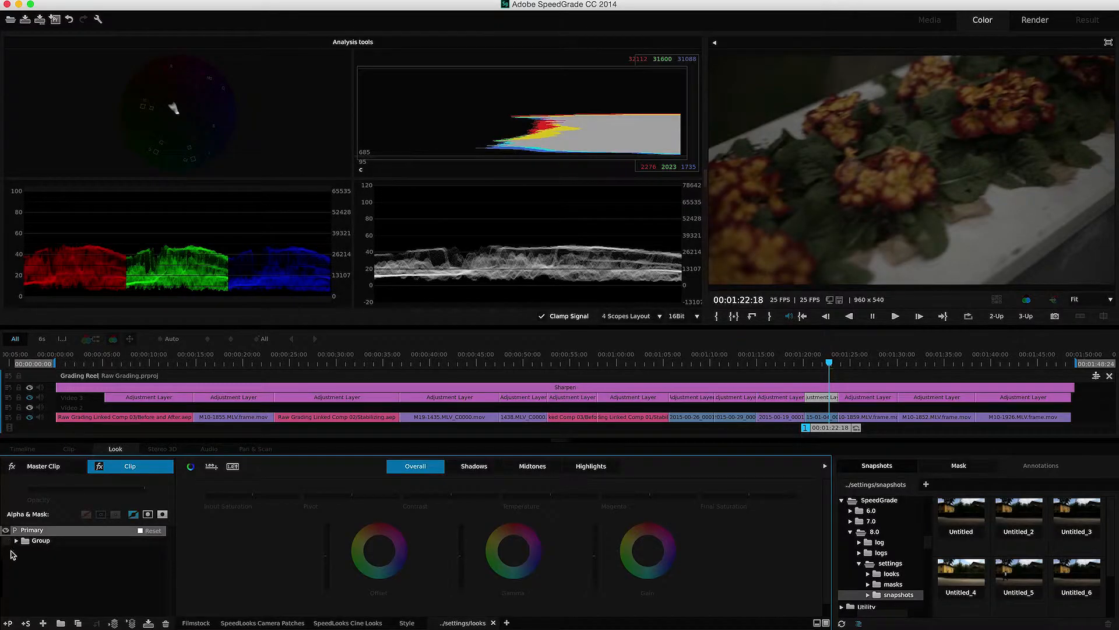
key(F2)
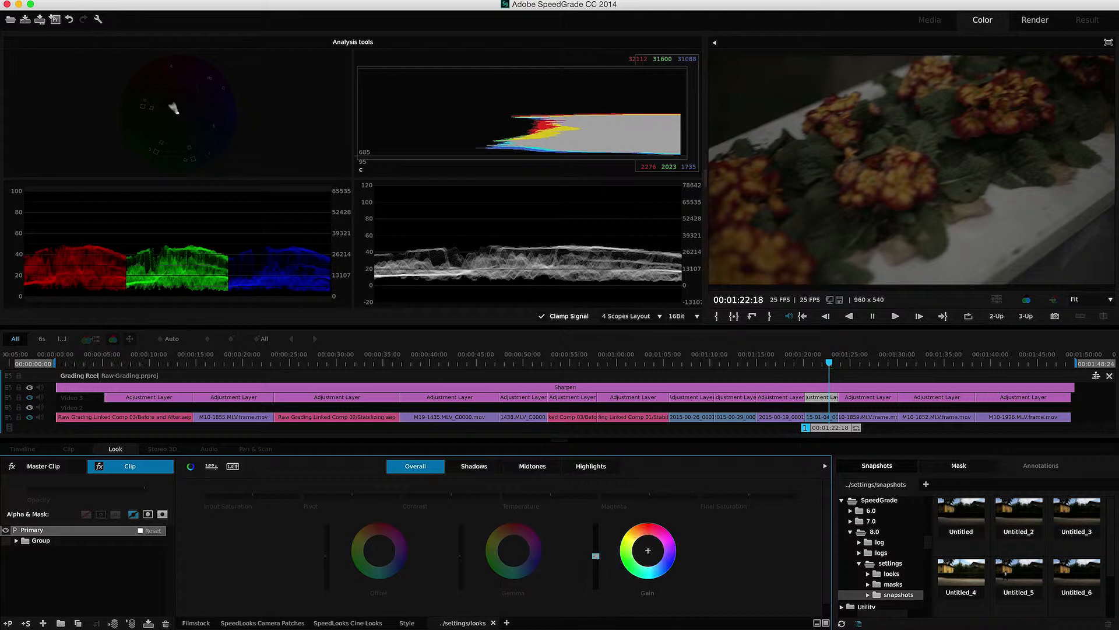
mouse_move(596, 554)
mouse_down()
mouse_move(596, 523)
mouse_move(596, 566)
mouse_move(595, 556)
mouse_up()
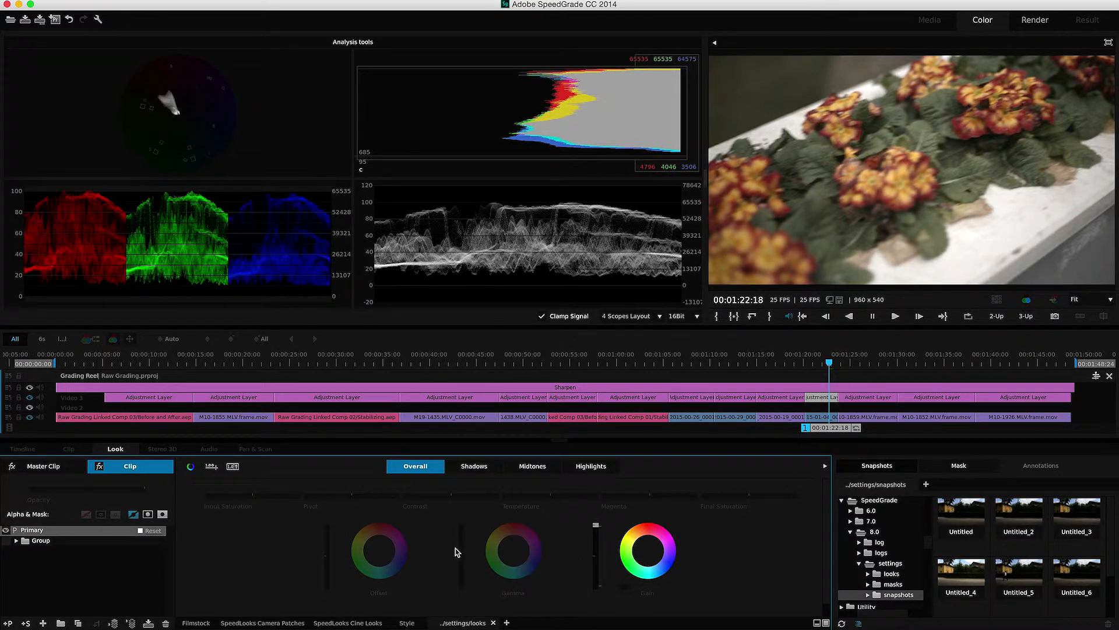
- Lower the overall gamma of the new primary layer and set its final saturation to 1.50
drag(461, 558, 461, 567)
click(6, 530)
click(6, 530)
drag(749, 497, 771, 496)
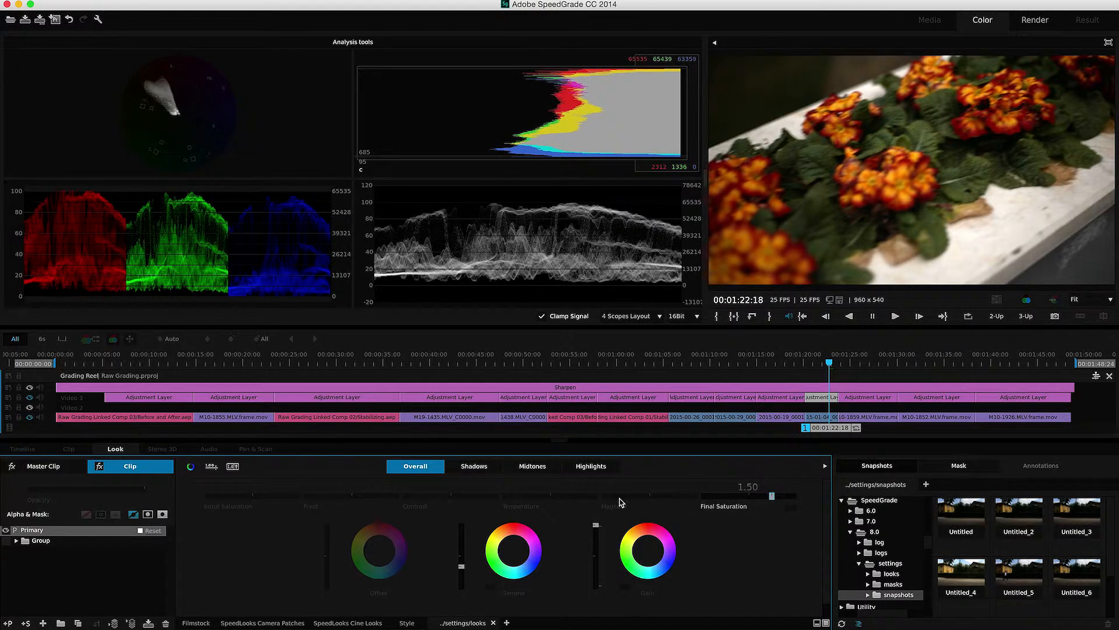
- Compare the shot with and without the primary layer, and add a second primary layer above it
click(6, 530)
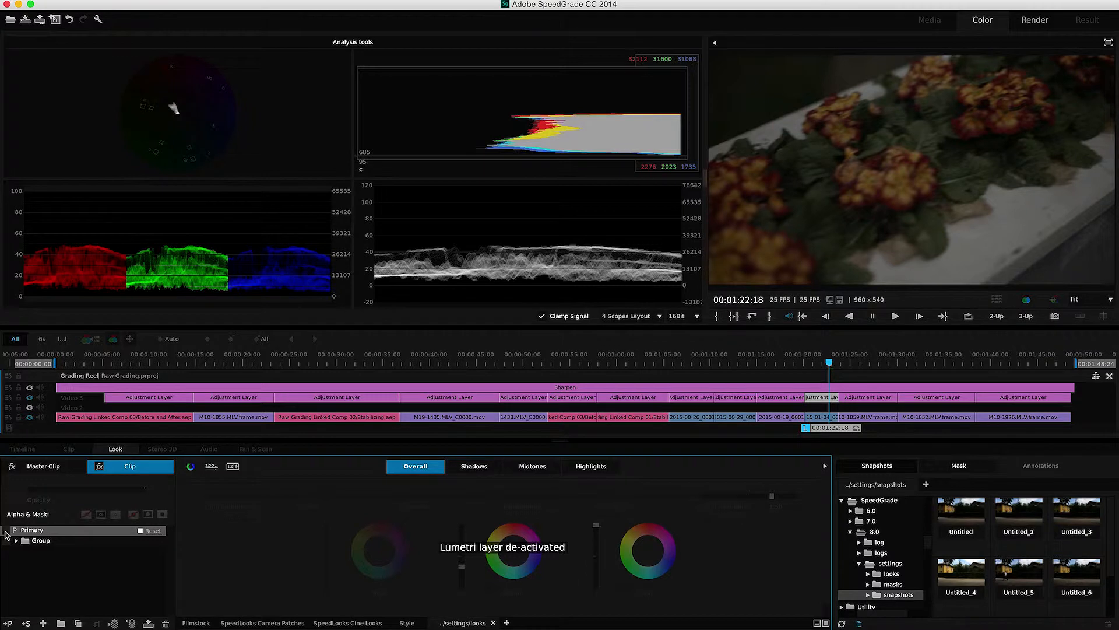
click(6, 530)
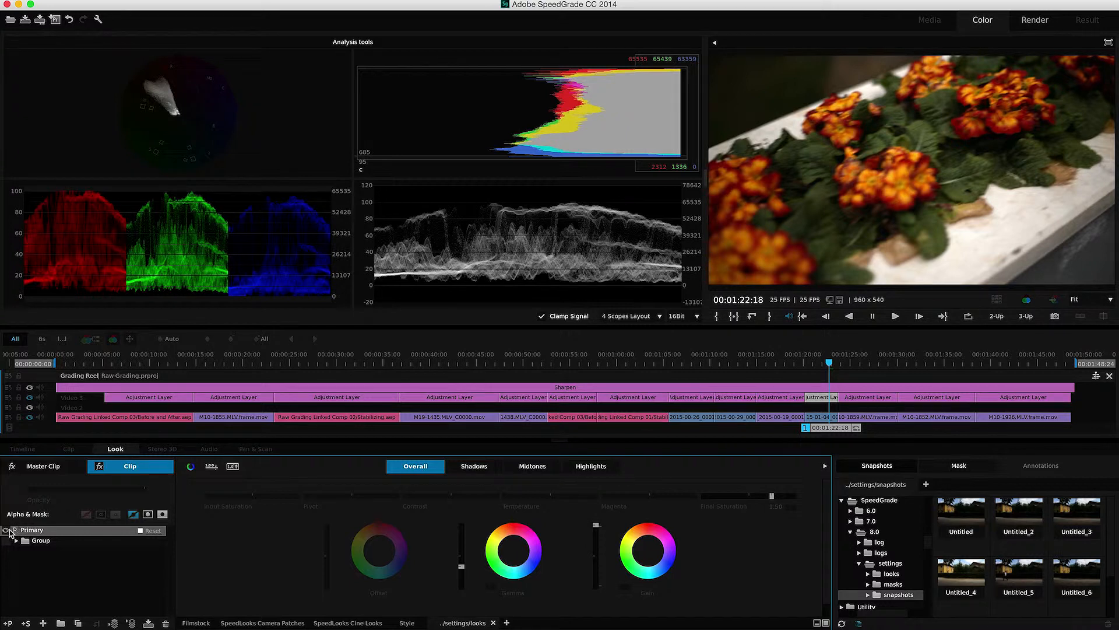
click(6, 530)
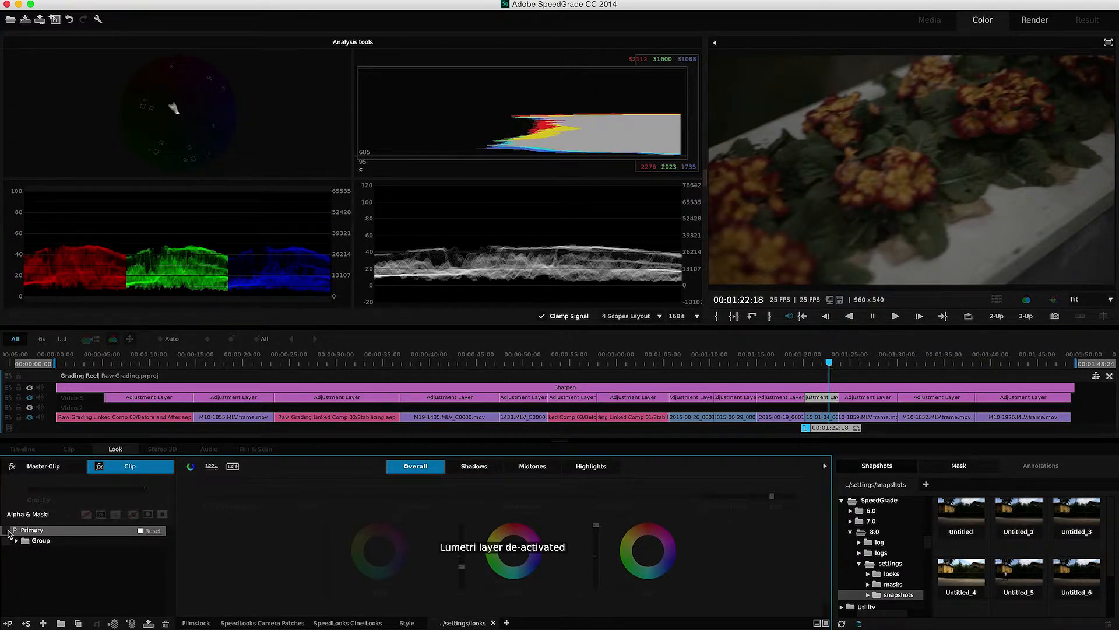
click(6, 530)
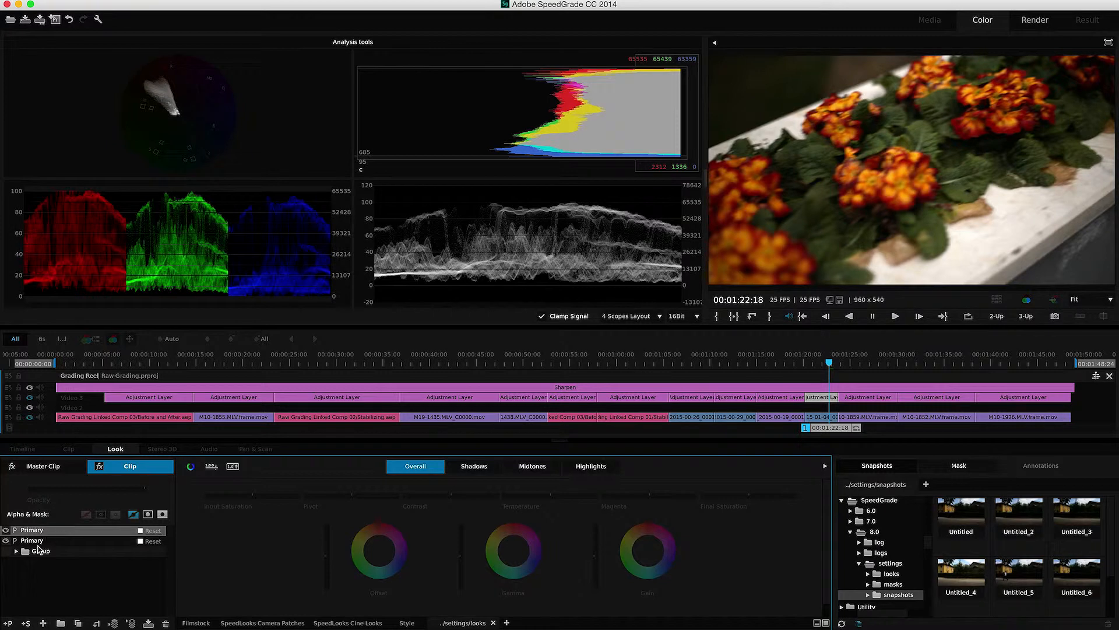
click(5, 530)
- Try a reduced opacity on the lower primary layer, restore it to full, and compare the shot with that layer off and on
click(32, 540)
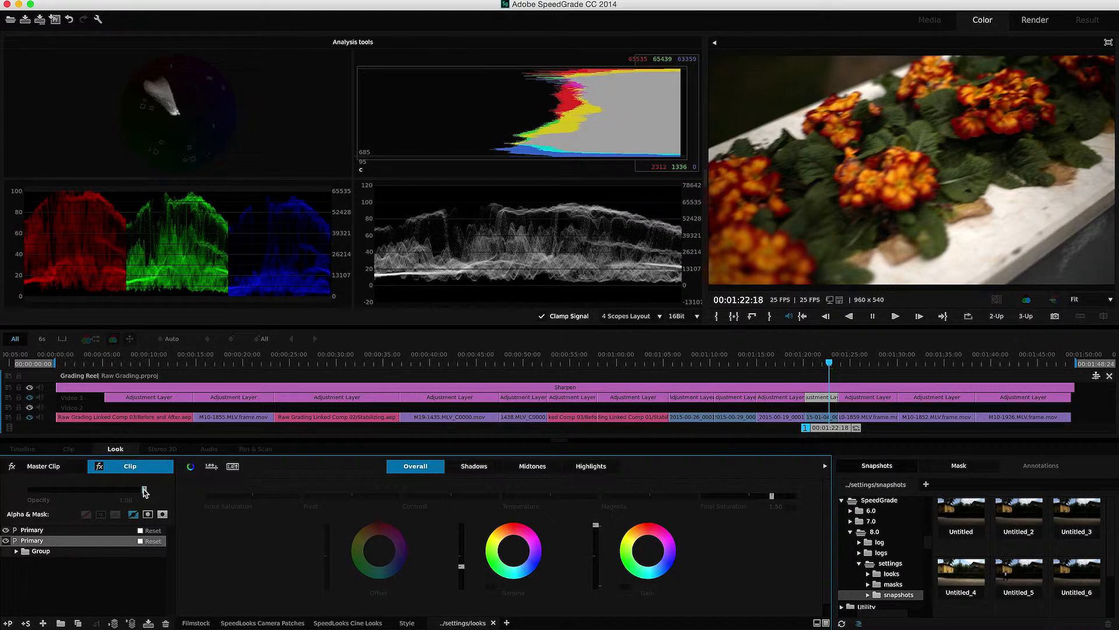
drag(144, 492, 122, 490)
drag(121, 489, 144, 489)
click(6, 540)
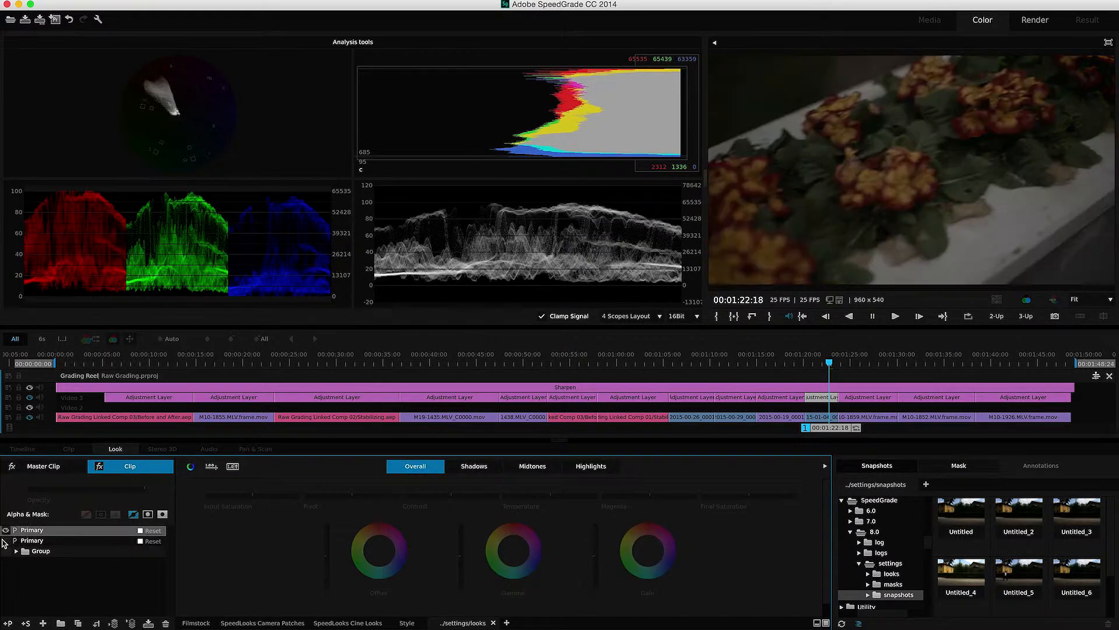
click(5, 541)
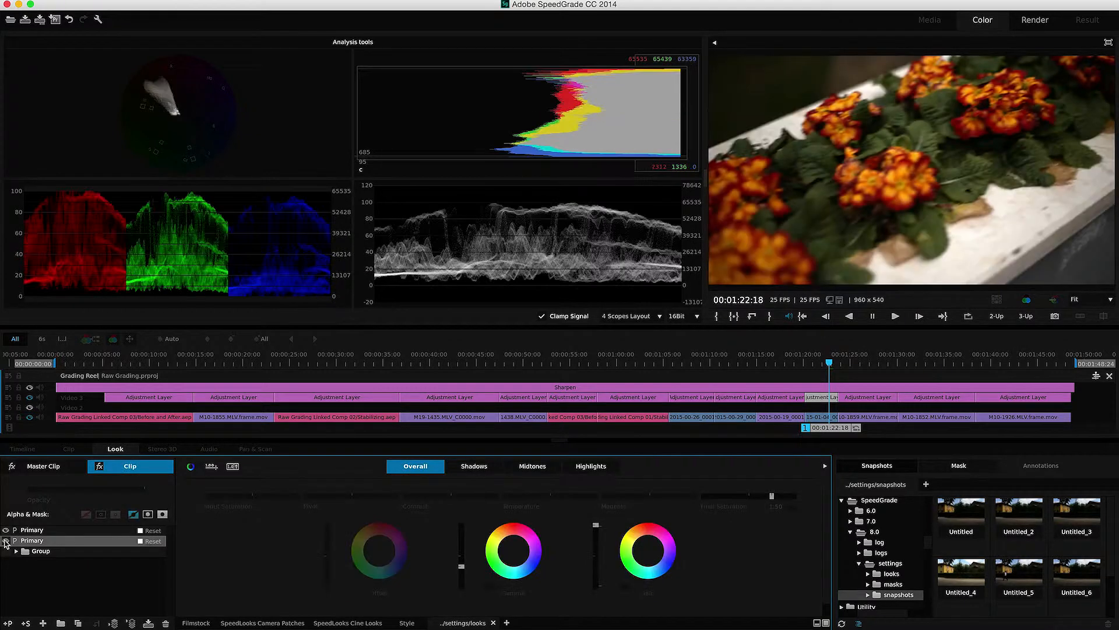
- Try raising the highlights gain on the upper primary layer and reset it
click(45, 533)
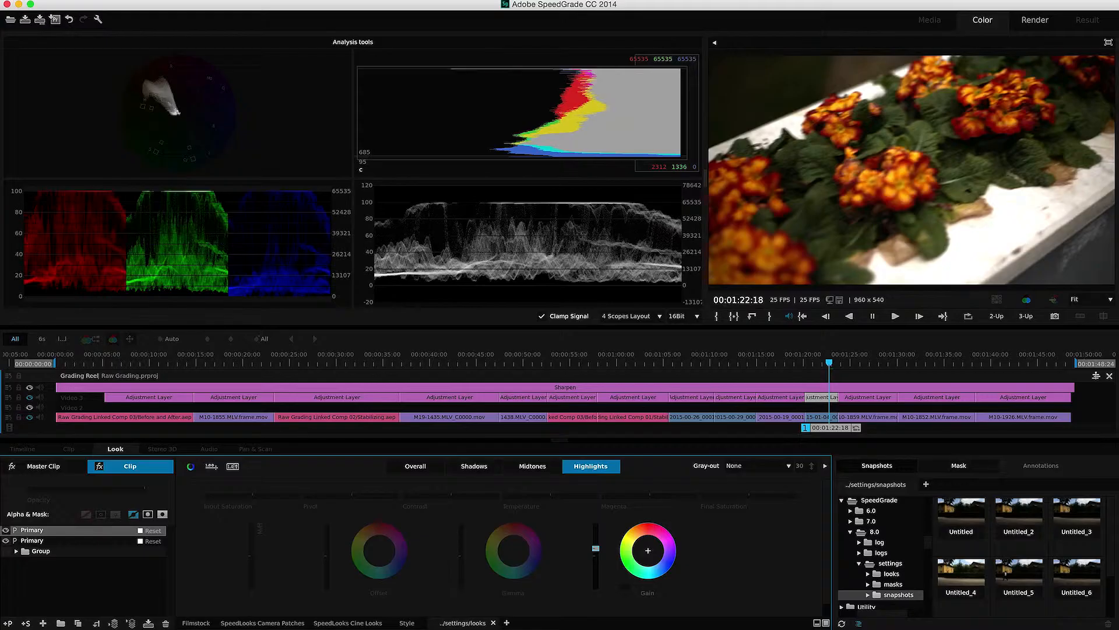
scroll(648, 550, up, 3)
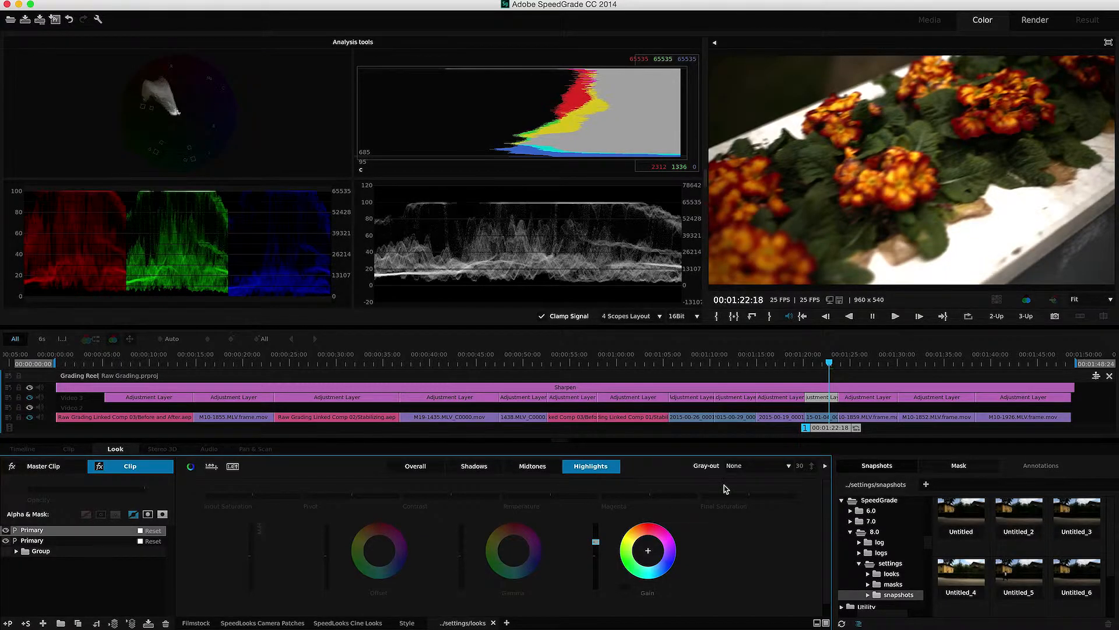
click(625, 587)
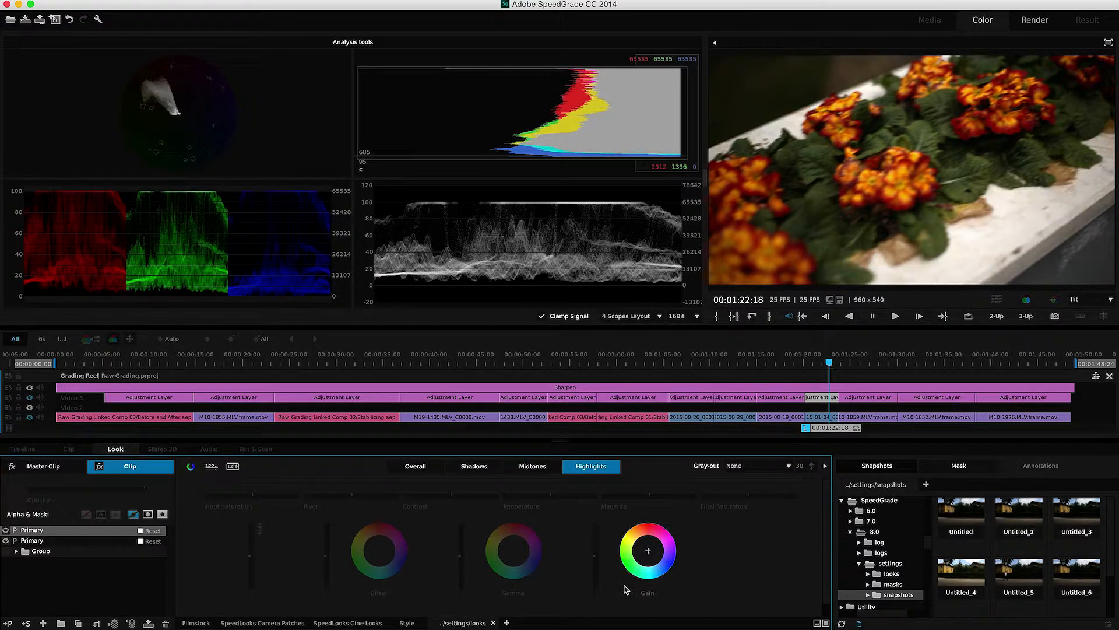
- Narrow the highlights range of the upper primary layer using the Color/Gray gray-out preview, and set gray-out back to None
click(753, 467)
click(747, 488)
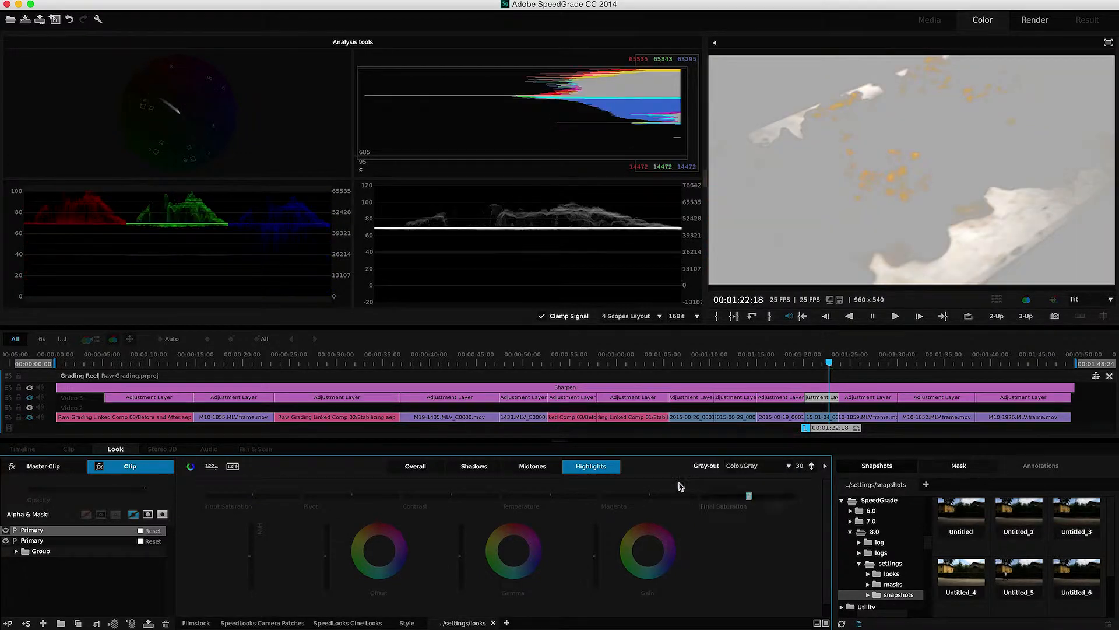
click(736, 470)
click(743, 487)
drag(251, 557, 251, 546)
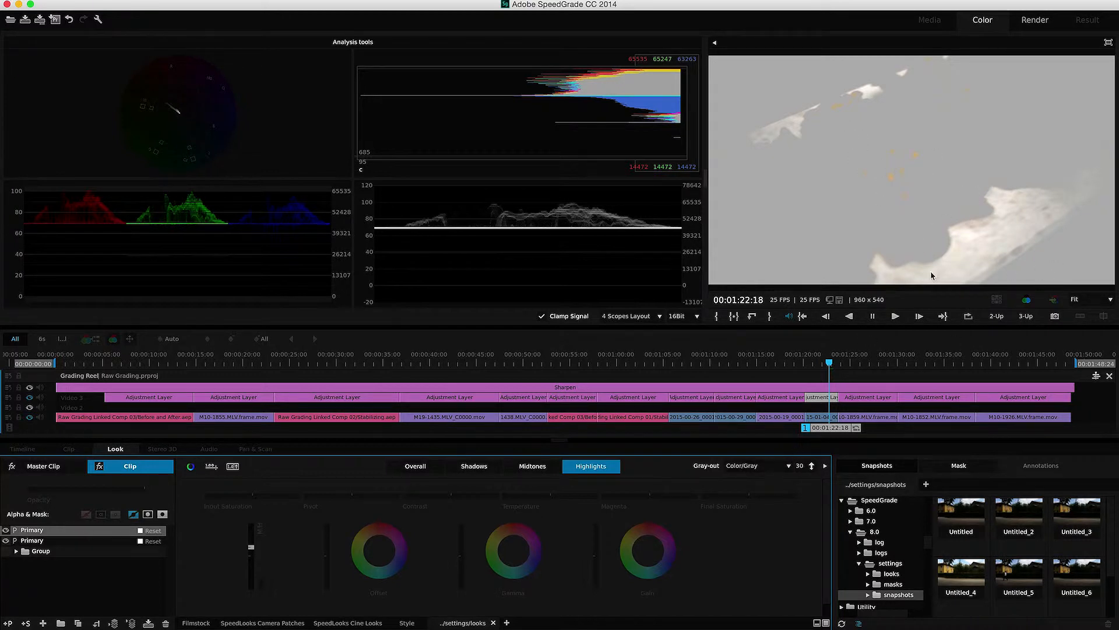
click(742, 465)
click(739, 485)
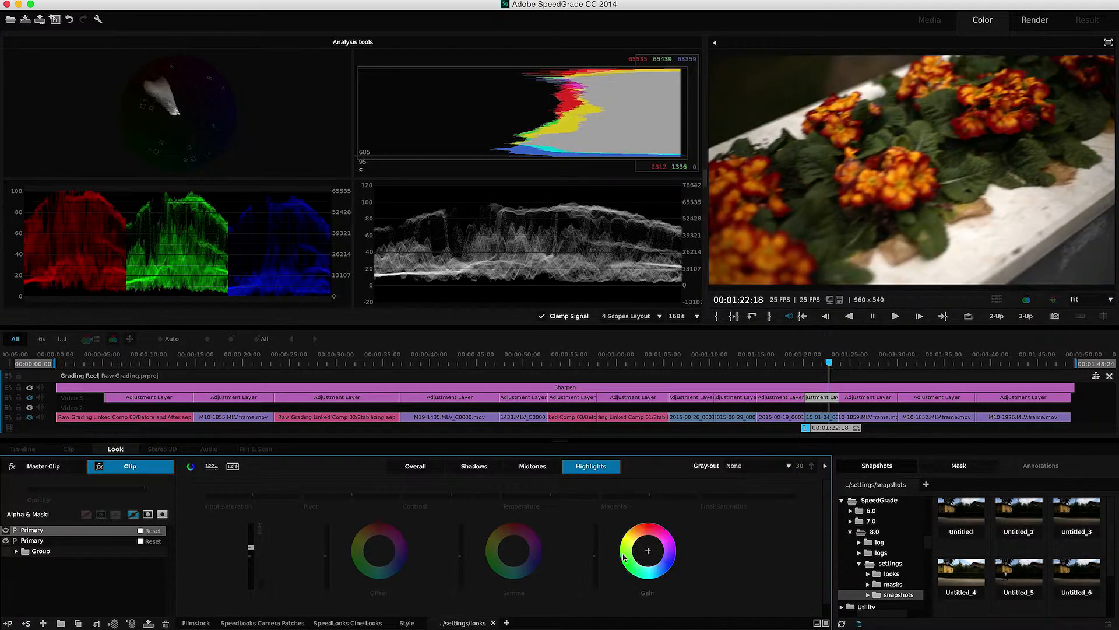
- Raise the highlights gain slightly and lift the highlights gamma on the upper primary layer
mouse_move(591, 555)
mouse_down()
mouse_move(595, 547)
mouse_move(590, 555)
mouse_up()
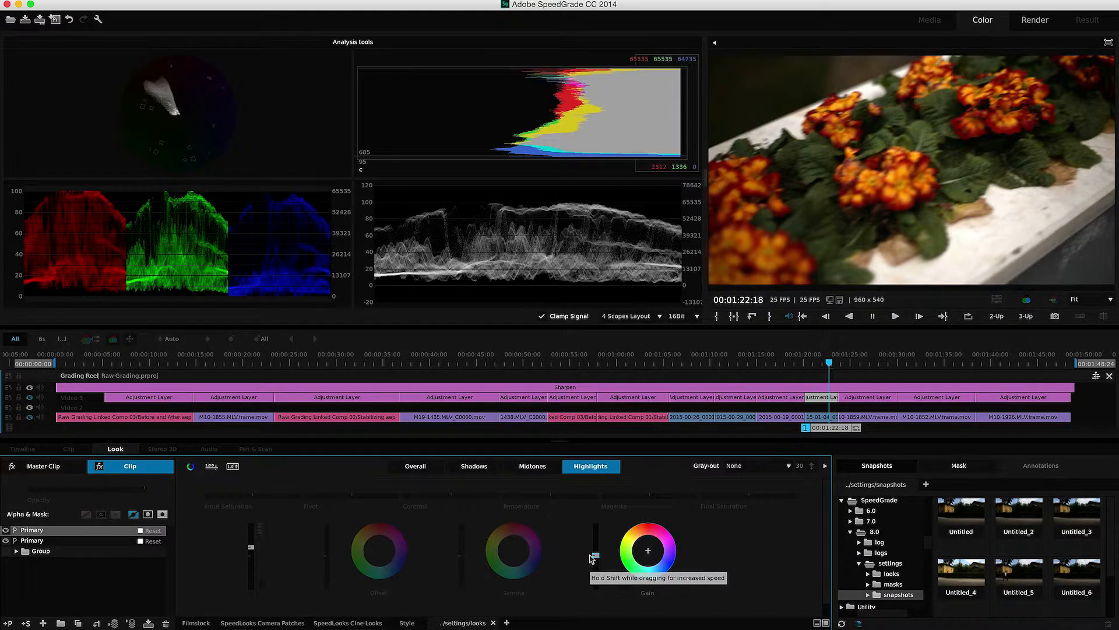
drag(461, 556, 462, 551)
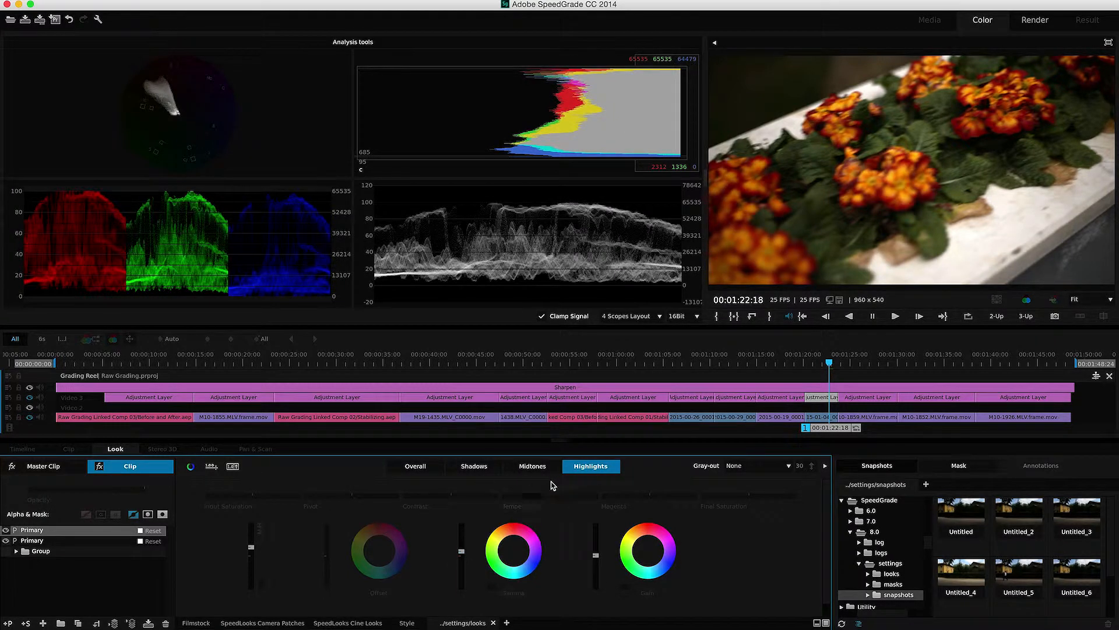
- Narrow the shadows range of the upper primary layer with the Color/Gray gray-out preview, and turn gray-out off again
click(485, 467)
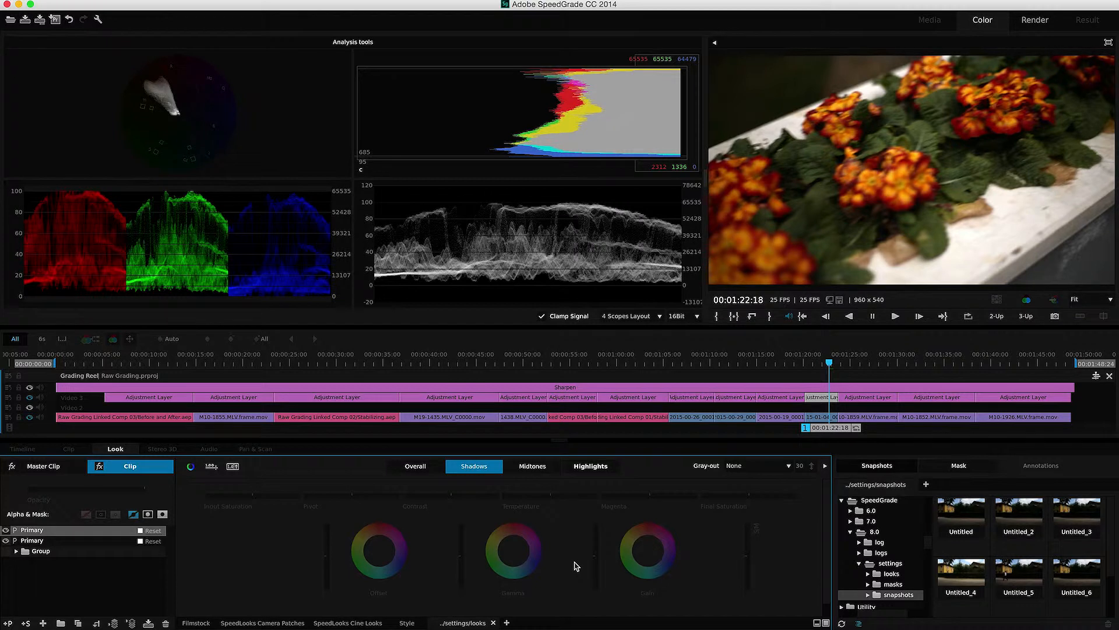
click(758, 466)
click(763, 485)
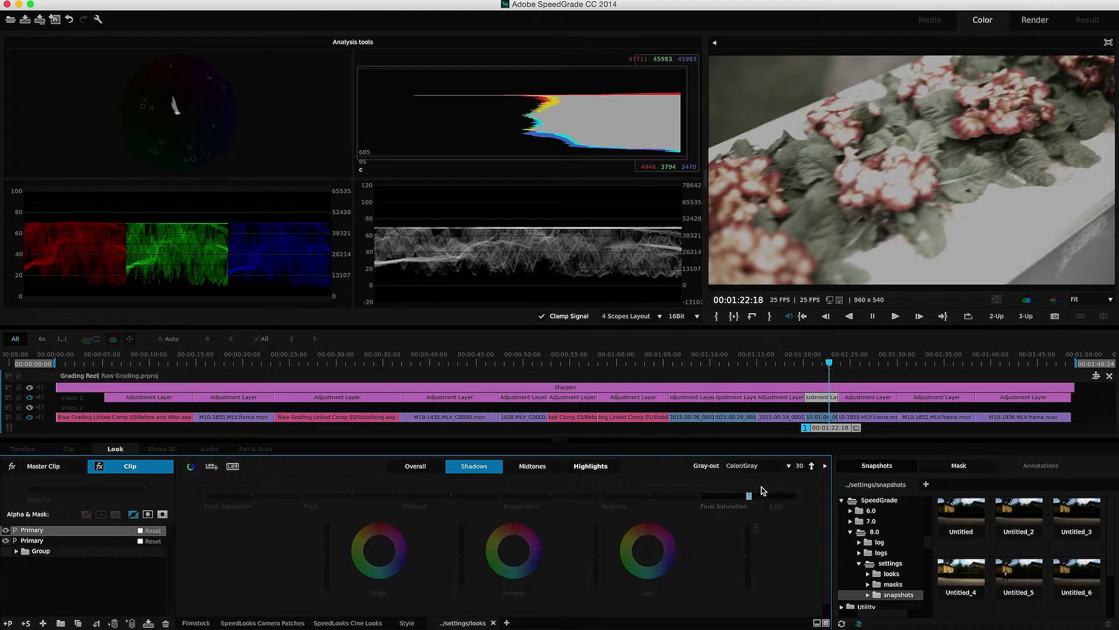
key(space)
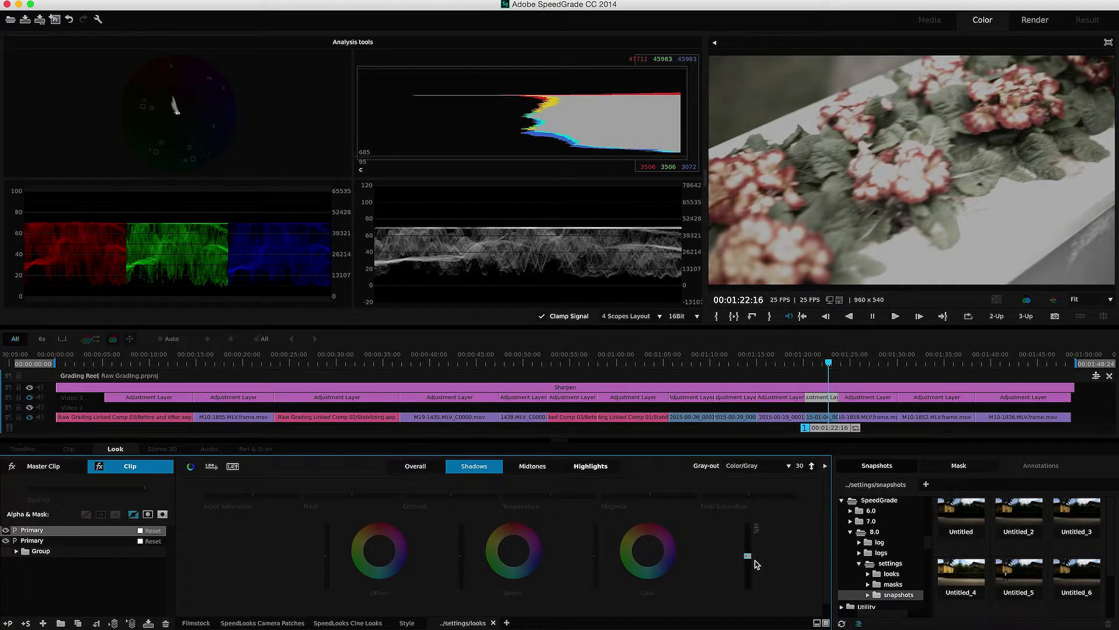
drag(746, 555, 747, 561)
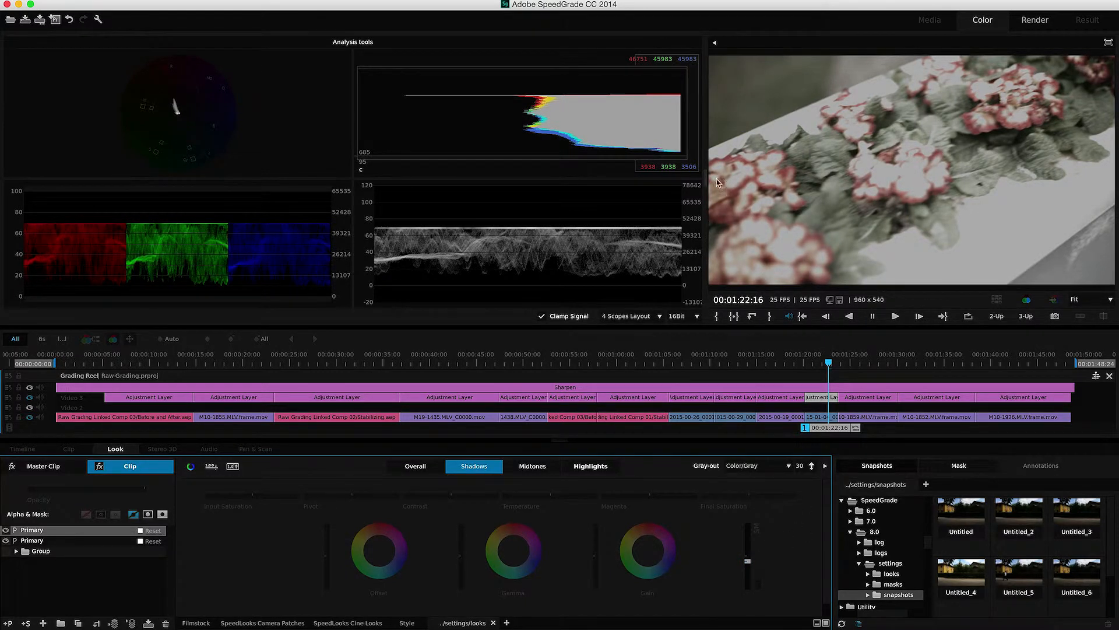
drag(747, 561, 746, 563)
click(771, 473)
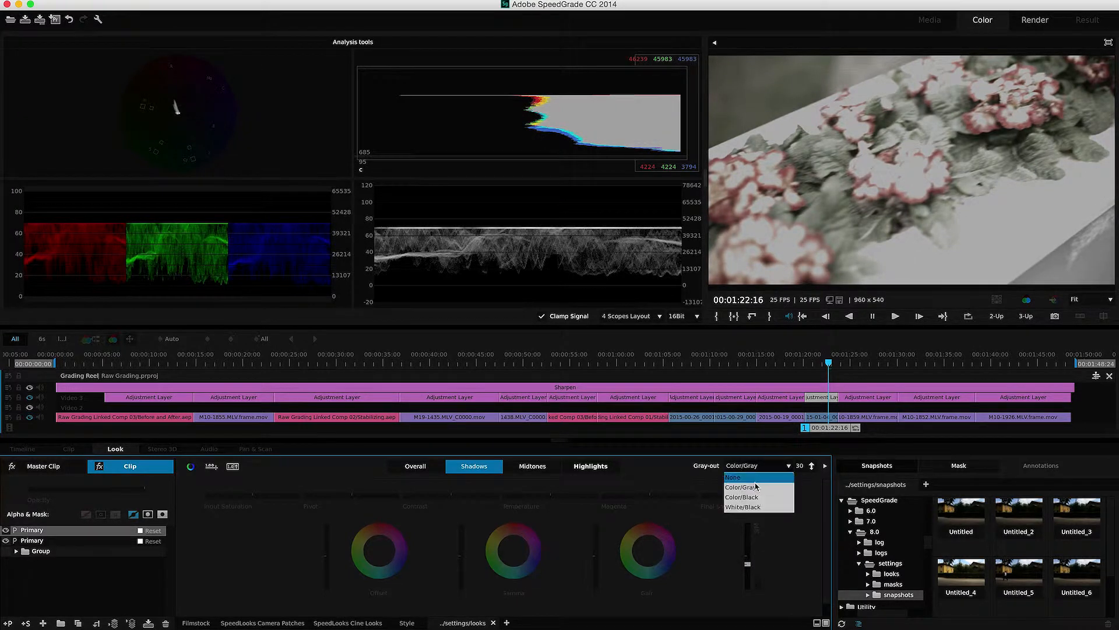
click(756, 483)
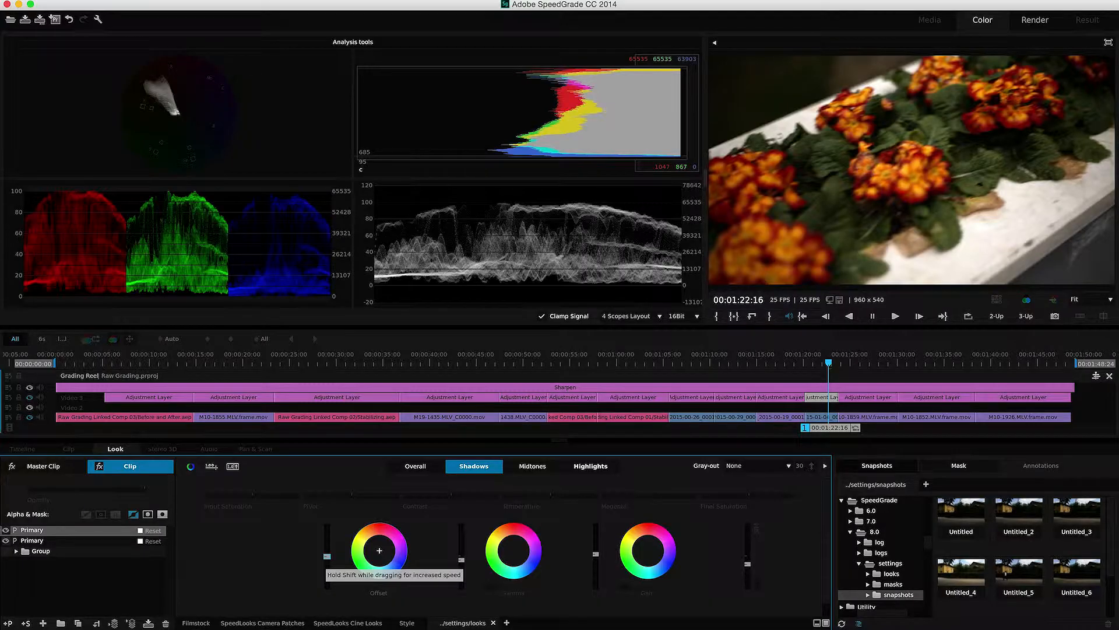
- Fine-tune the shadows offset and bring the shadows gamma to slightly below neutral on the upper primary layer
drag(327, 556, 327, 556)
mouse_move(461, 561)
mouse_down()
mouse_move(461, 526)
mouse_move(461, 557)
mouse_up()
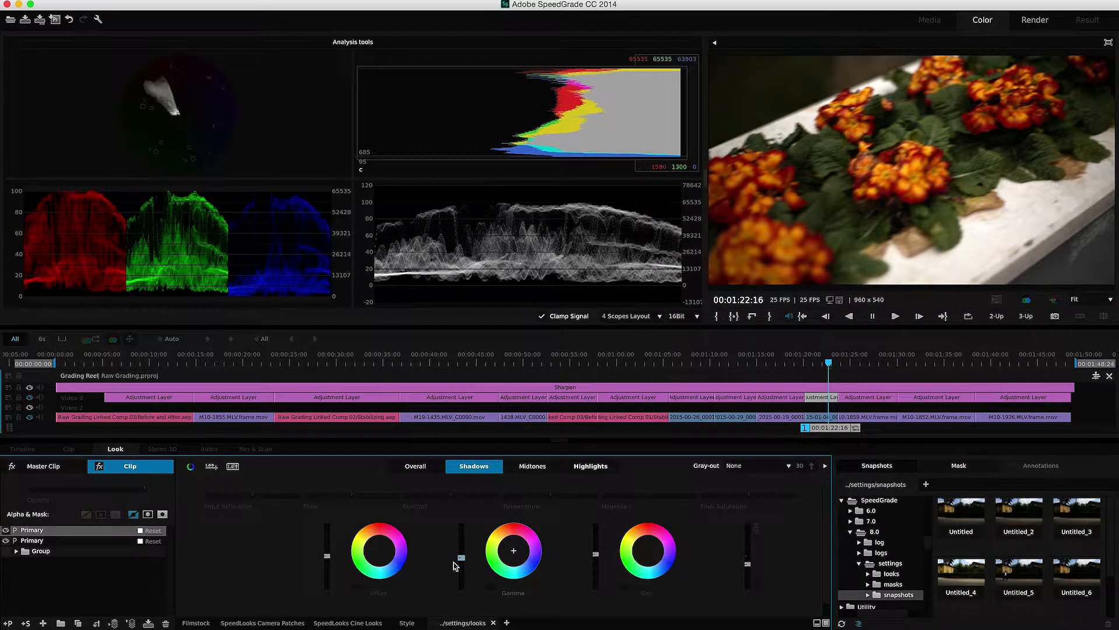
- Check the midtones range with the Color/Gray gray-out preview, return gray-out to None, and raise the midtones gain slightly
click(532, 467)
click(738, 467)
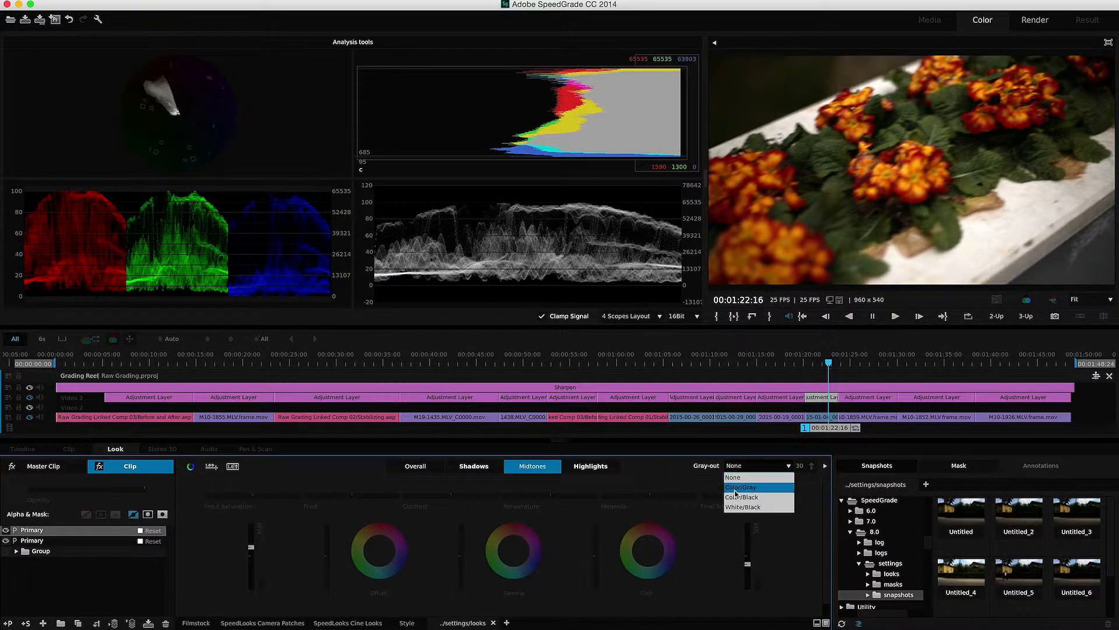
click(739, 488)
click(750, 467)
click(740, 477)
drag(596, 555, 596, 552)
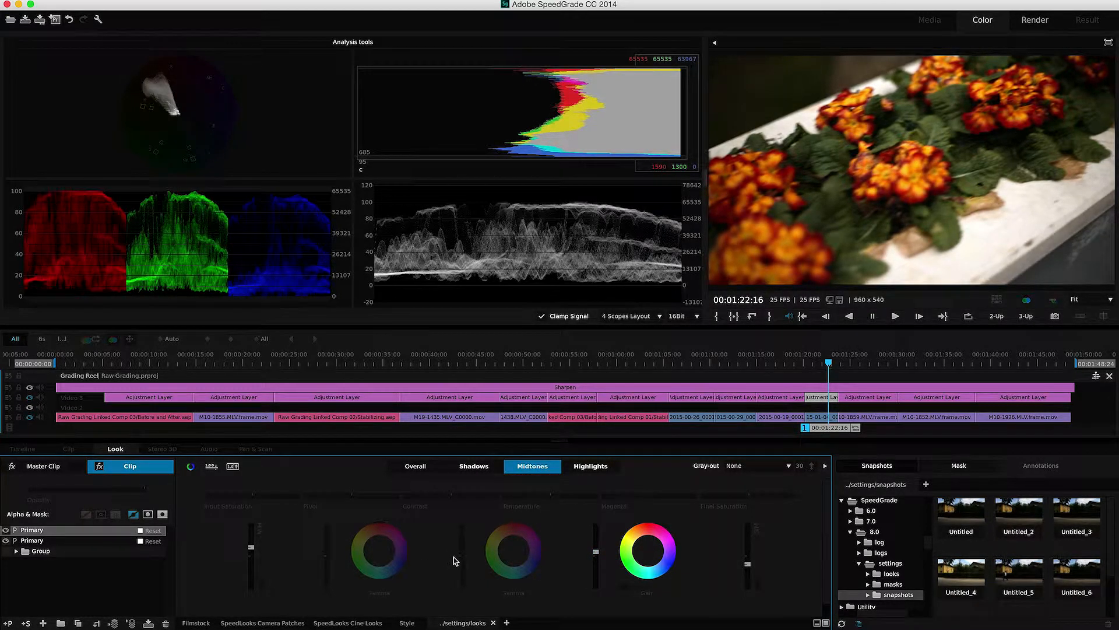
- Fine-tune the midtones gamma and offset of the upper primary layer and raise its midtones final saturation to 1.11
drag(461, 557, 458, 555)
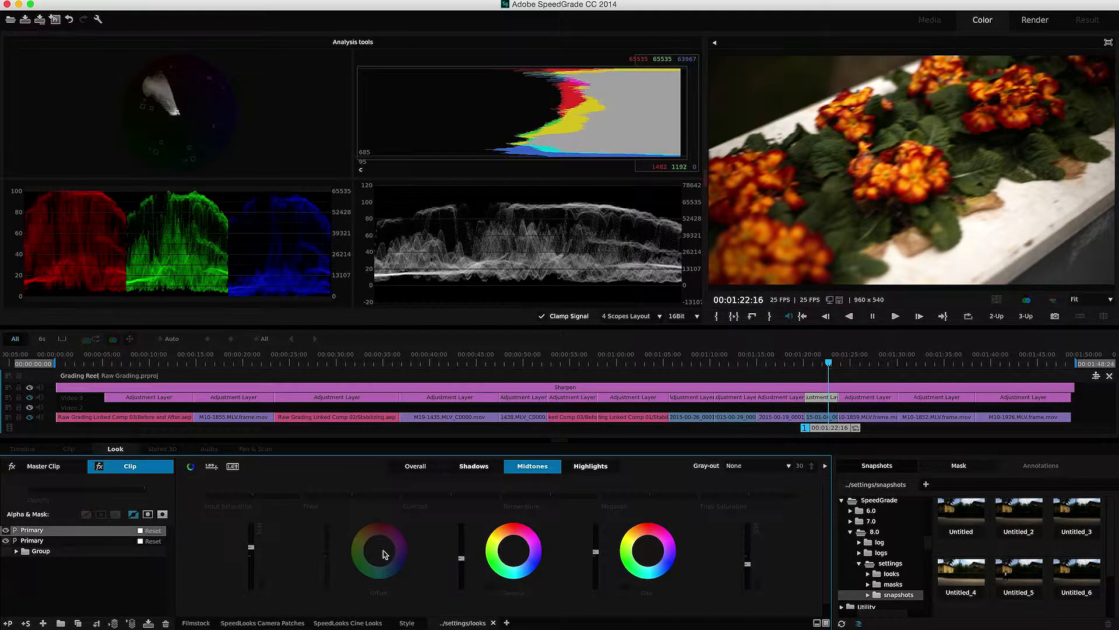
drag(328, 556, 327, 555)
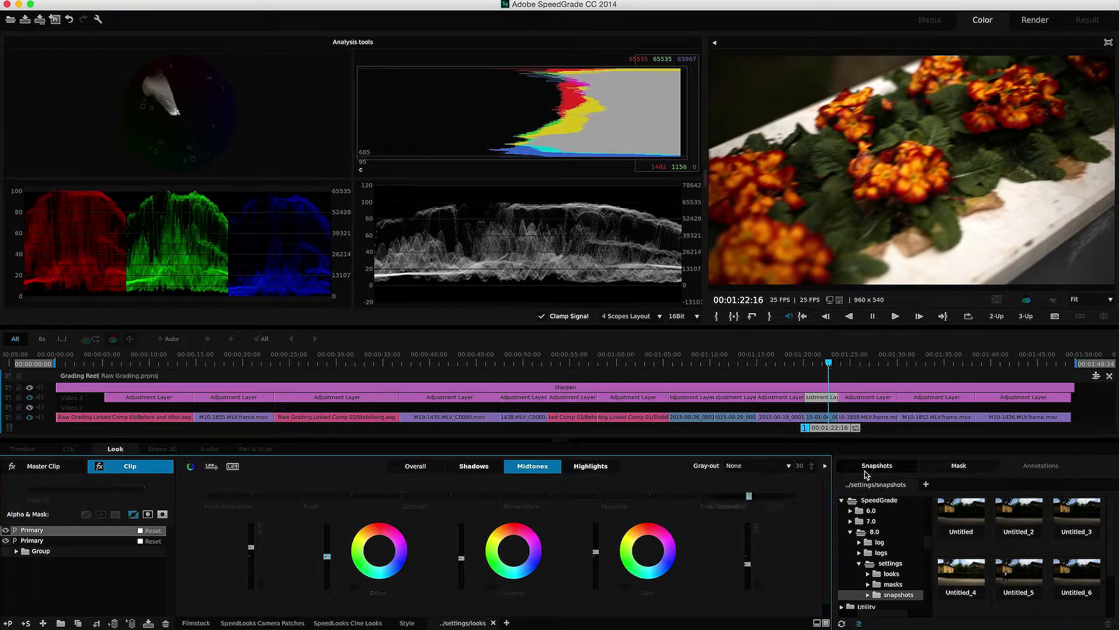
click(865, 469)
drag(752, 496, 757, 495)
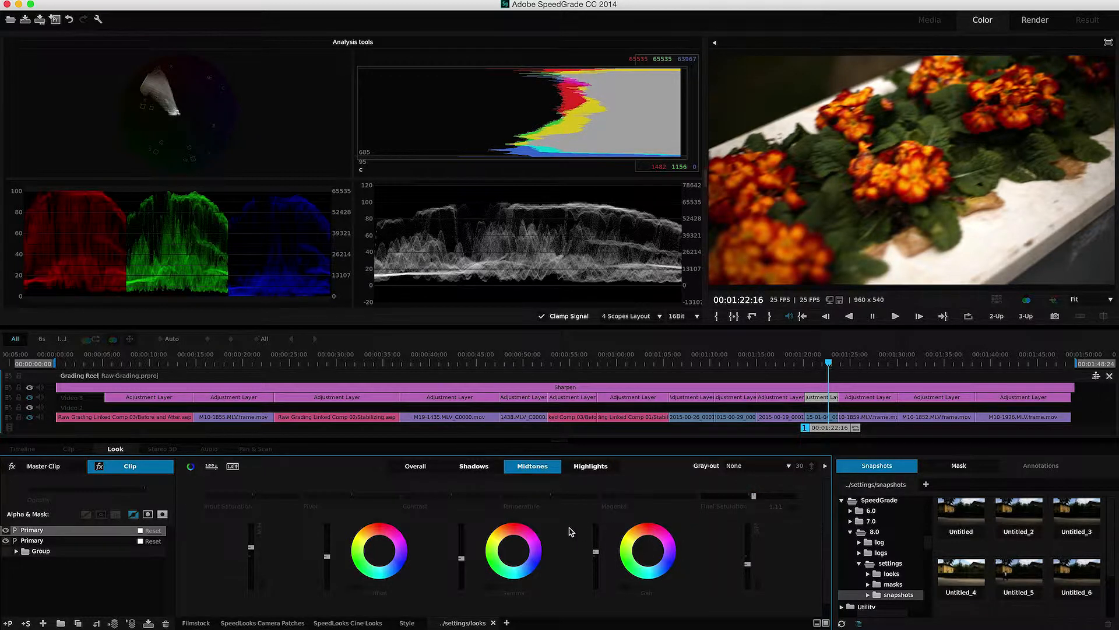
- Toggle the upper primary layer off and on repeatedly to compare the tonal and saturation changes in the flower clip
click(6, 531)
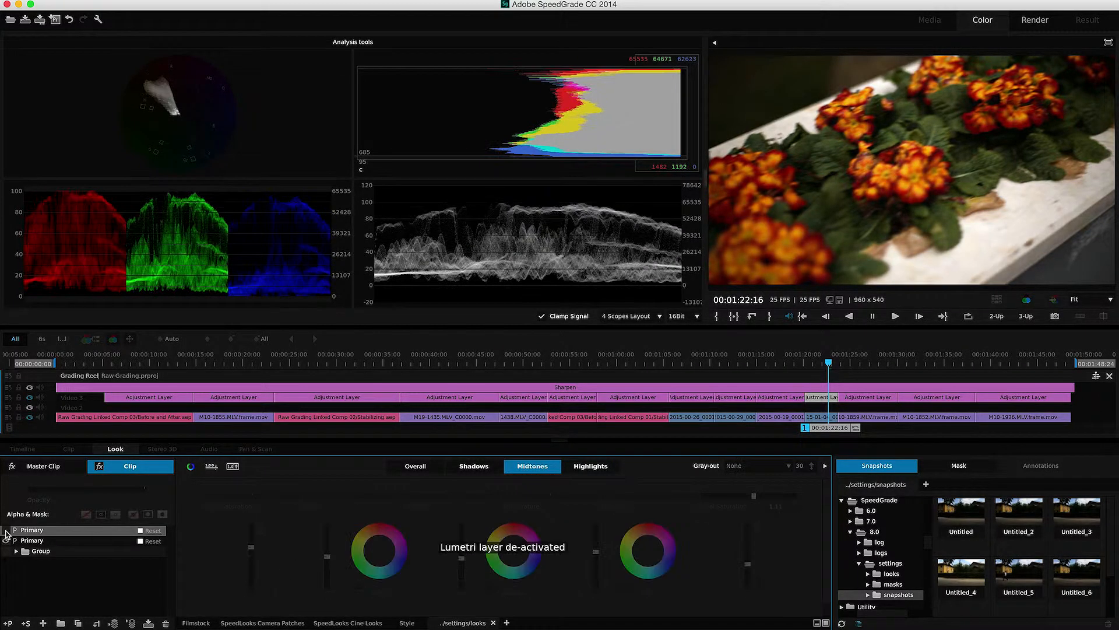
click(6, 530)
click(6, 531)
click(6, 531)
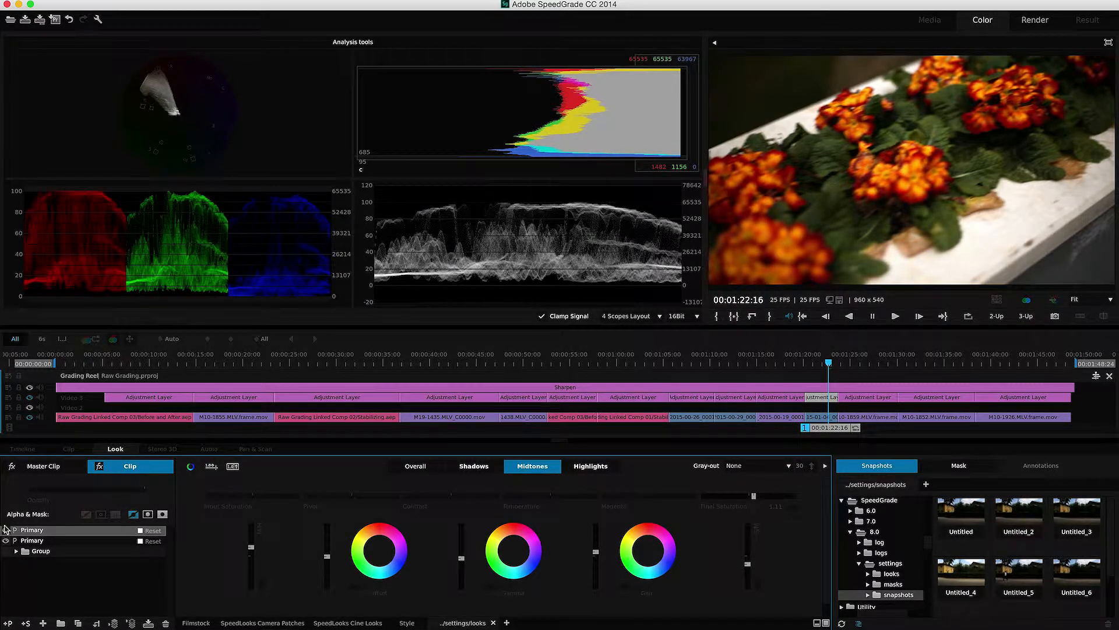
click(5, 530)
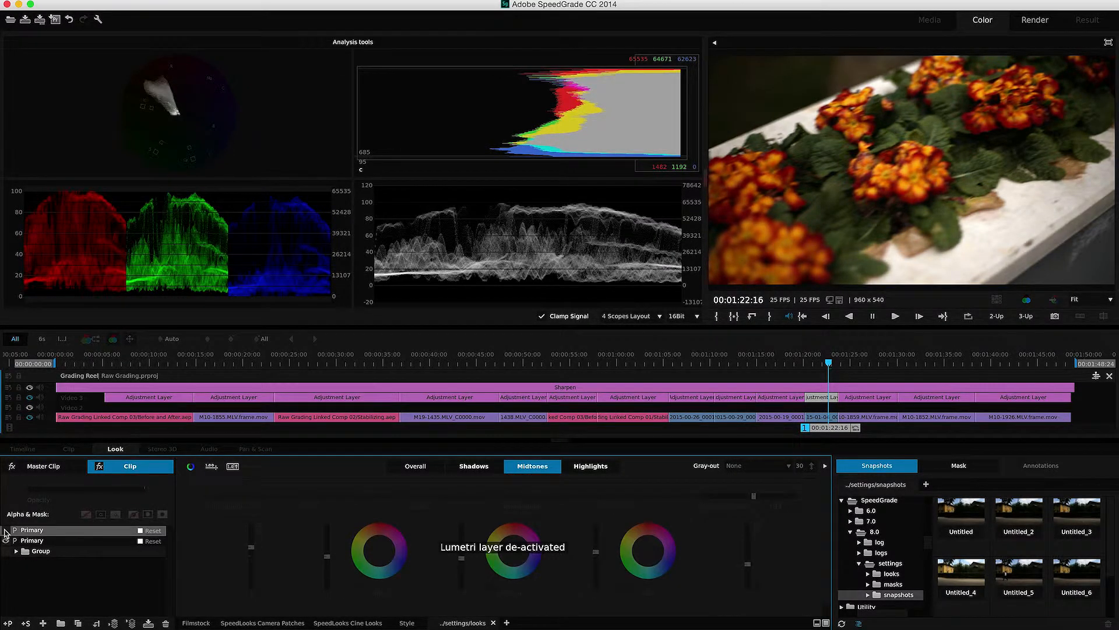
click(6, 531)
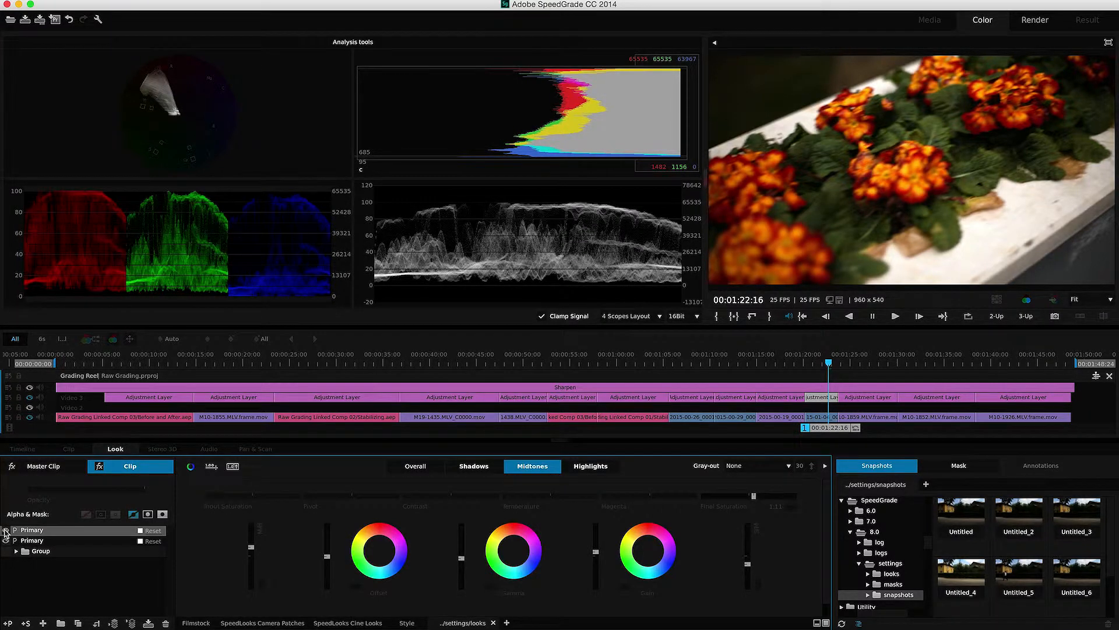
click(6, 530)
click(6, 530)
click(6, 531)
click(6, 530)
click(6, 530)
click(6, 531)
- Add a third primary layer on top and shift its highlights gain color slightly toward blue to neutralize the white wall
click(7, 624)
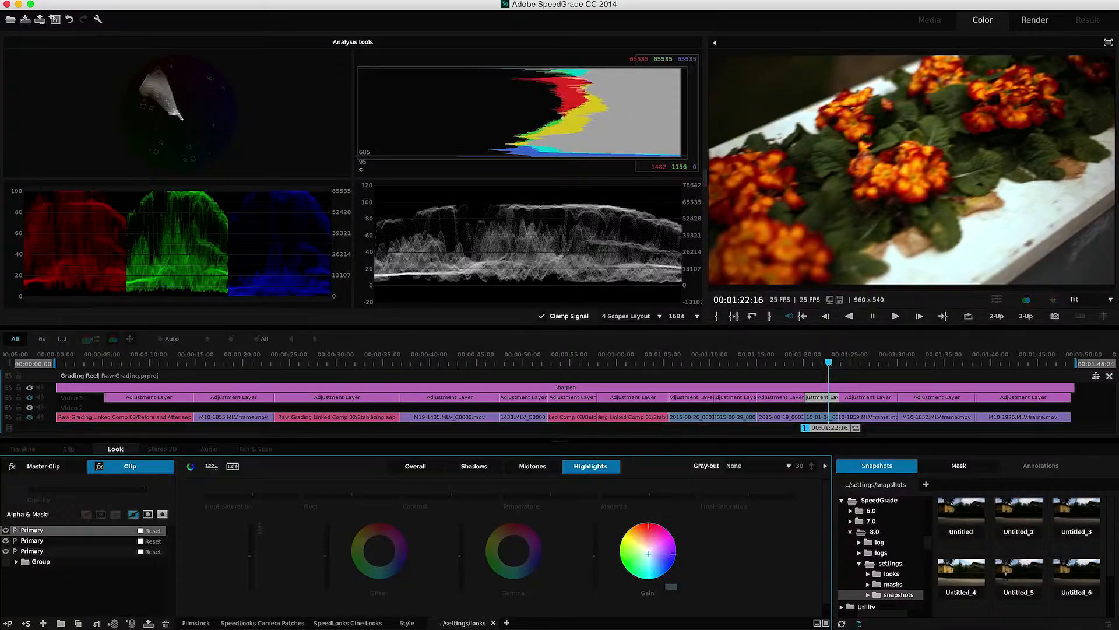
drag(648, 554, 652, 551)
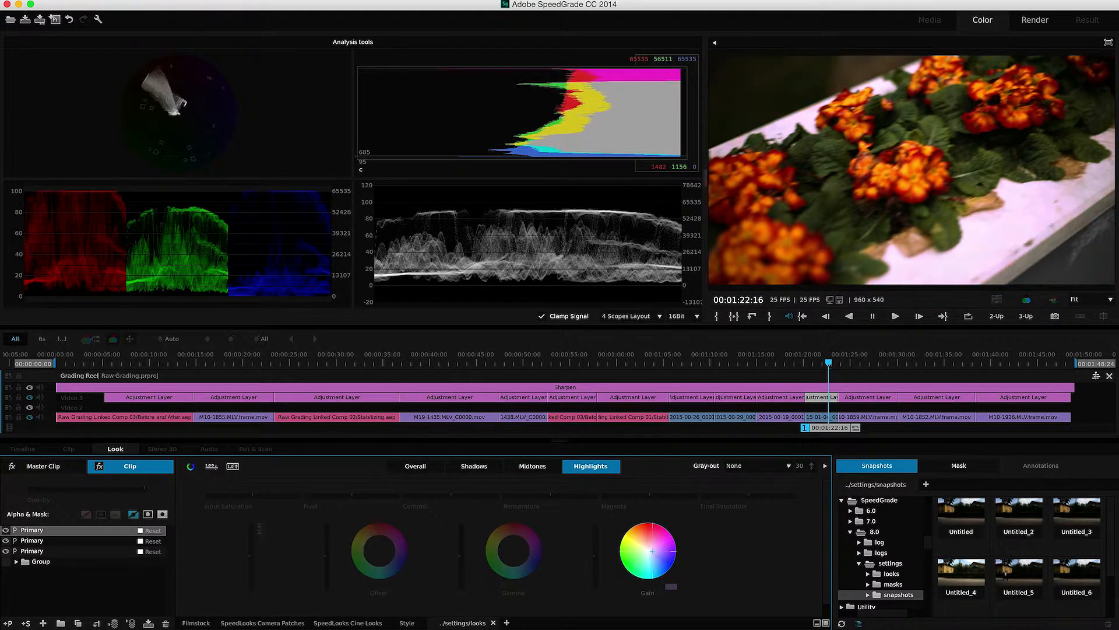
click(671, 586)
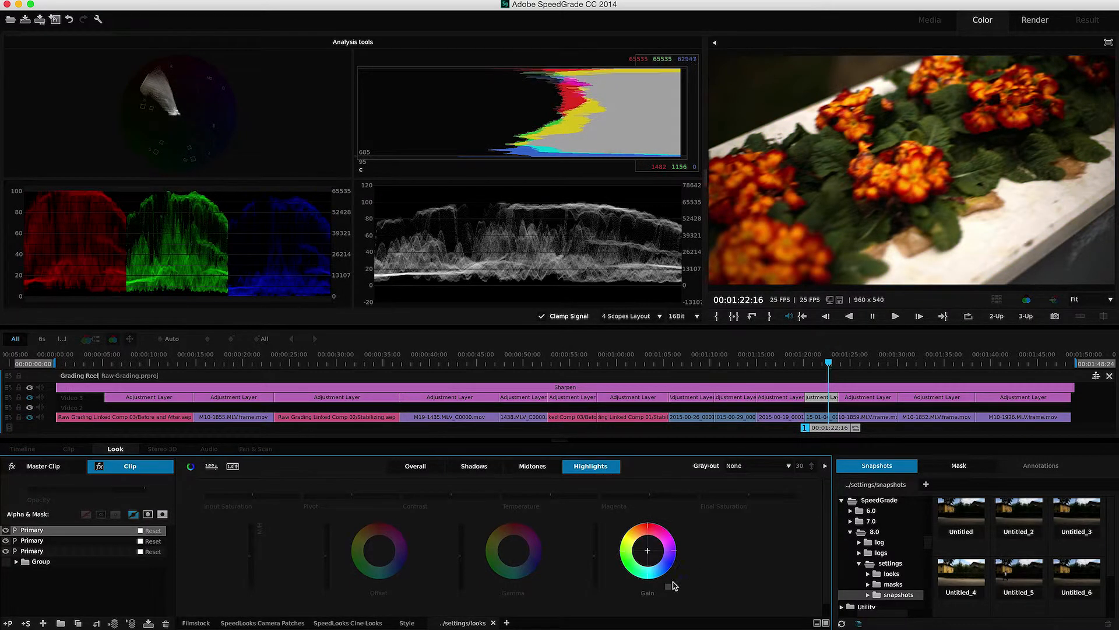
drag(647, 551, 648, 551)
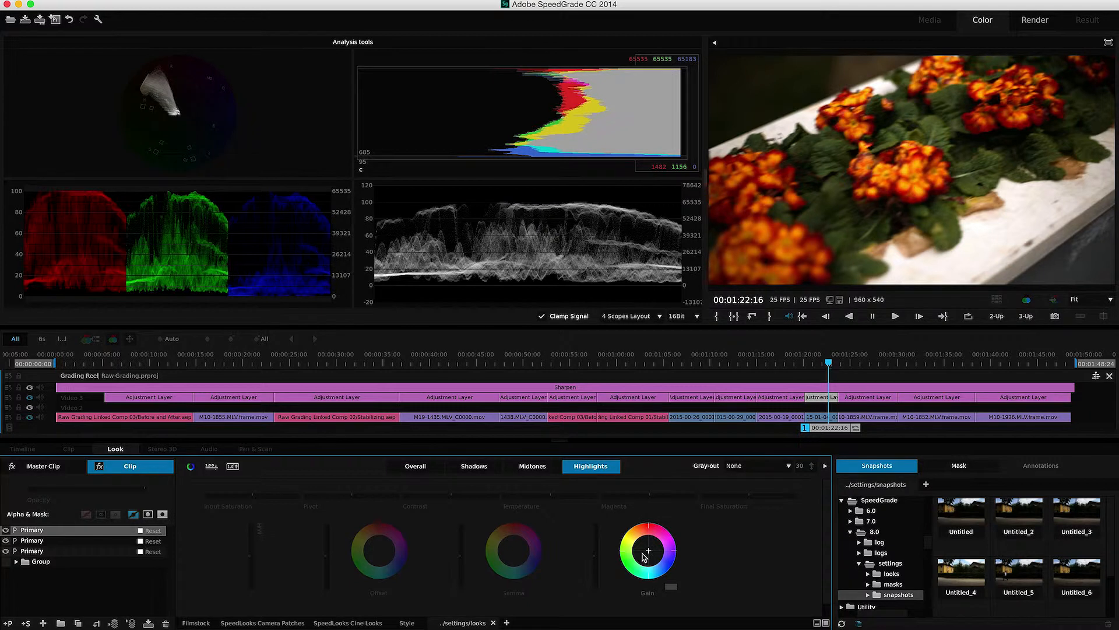
drag(652, 552, 655, 549)
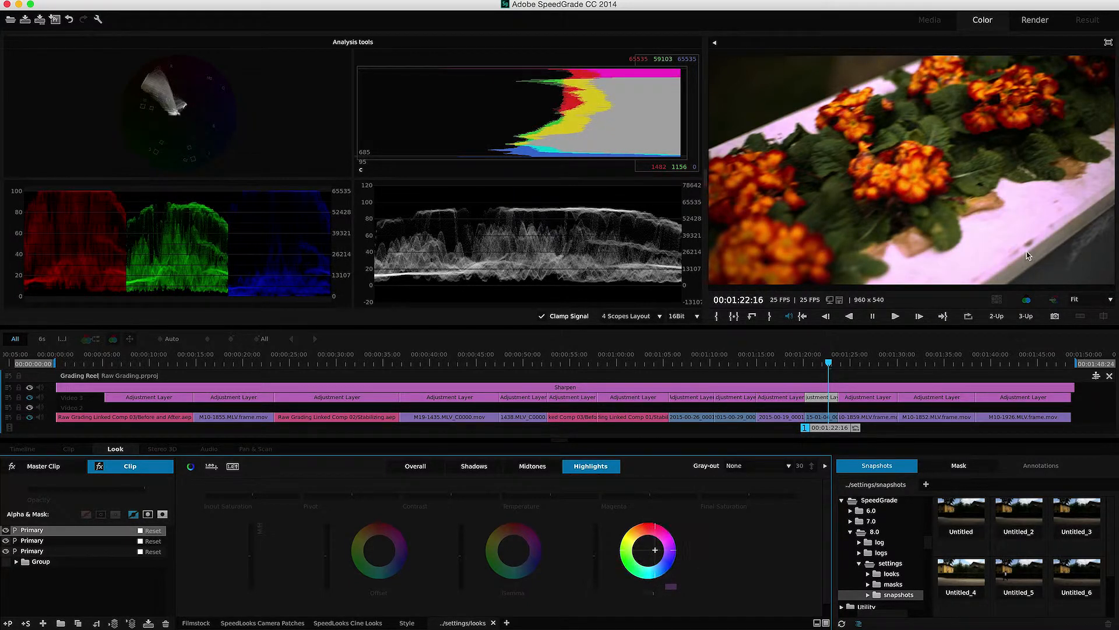
drag(647, 550, 649, 551)
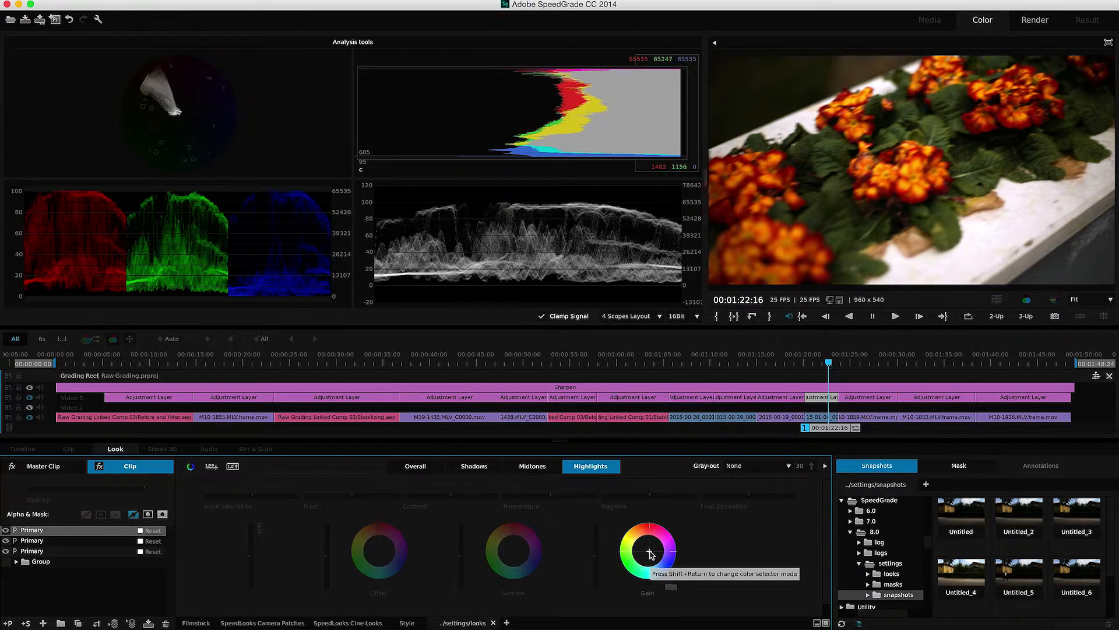
key(shift+Return)
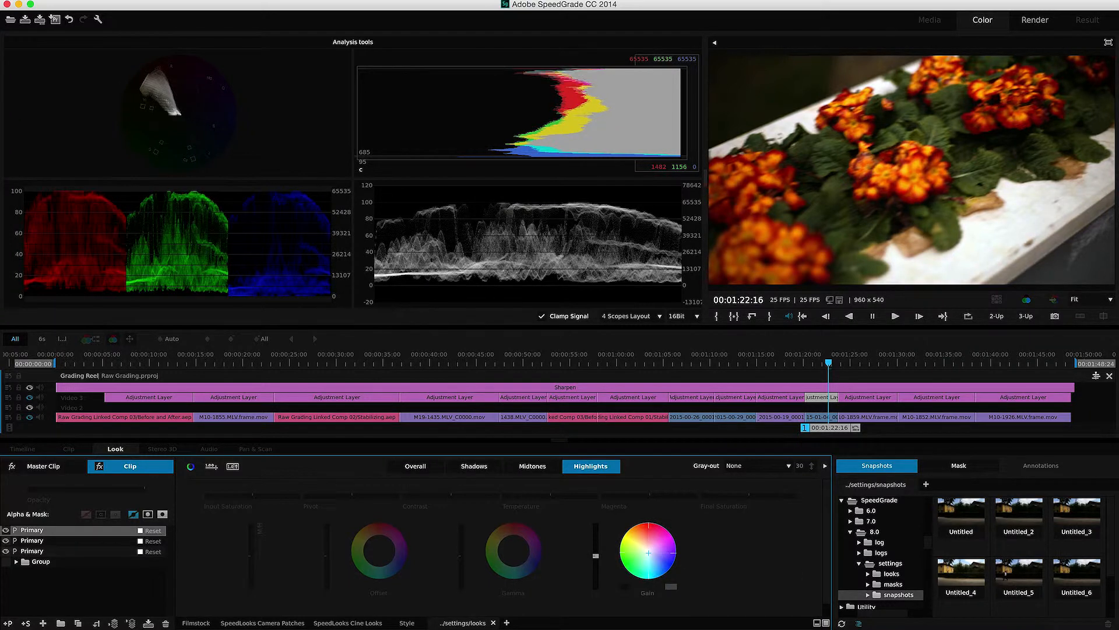
drag(648, 552, 648, 552)
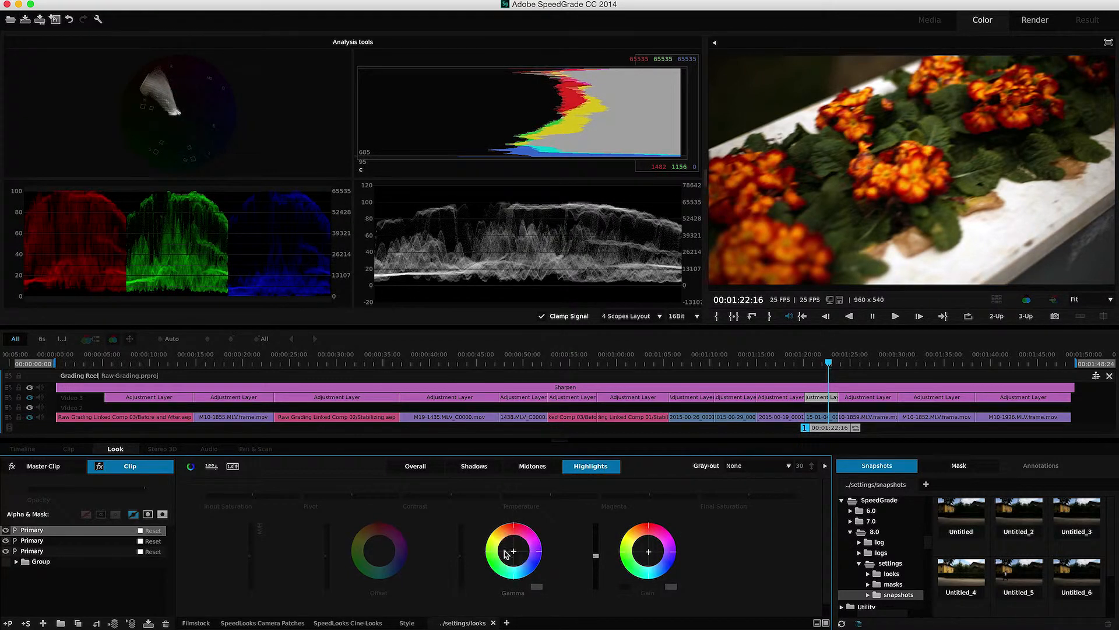
- Toggle the third primary layer to compare the highlights color shift with the previous grade
click(6, 531)
click(6, 530)
click(6, 530)
- Check the shadows range of the third primary layer with the Color/Black and Color/Gray gray-out previews, and return gray-out to None
click(474, 467)
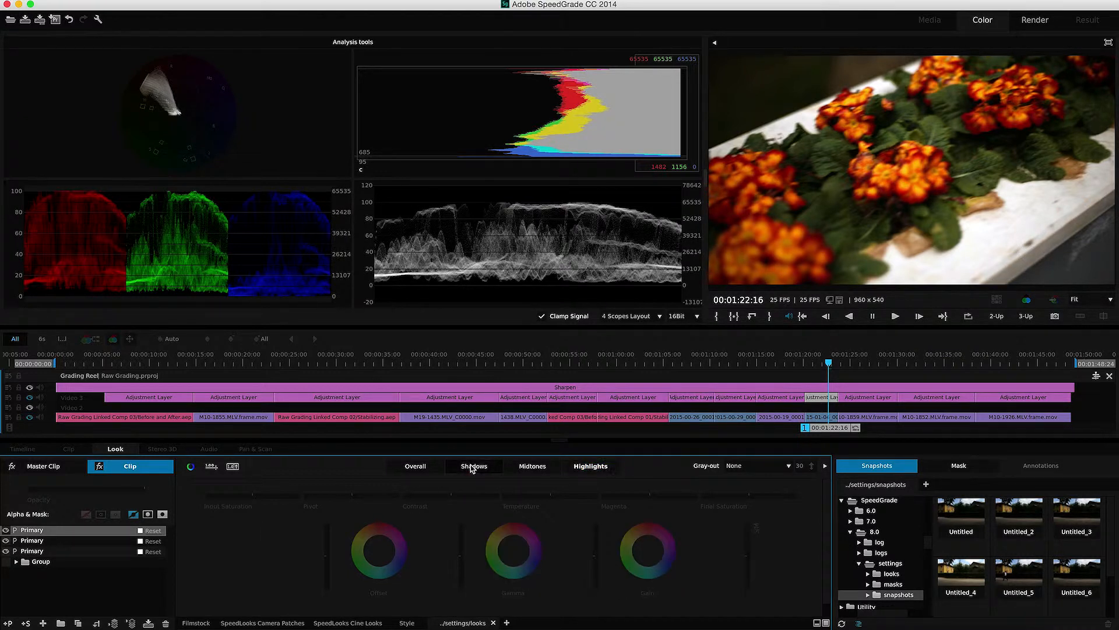
click(761, 466)
click(742, 496)
click(757, 466)
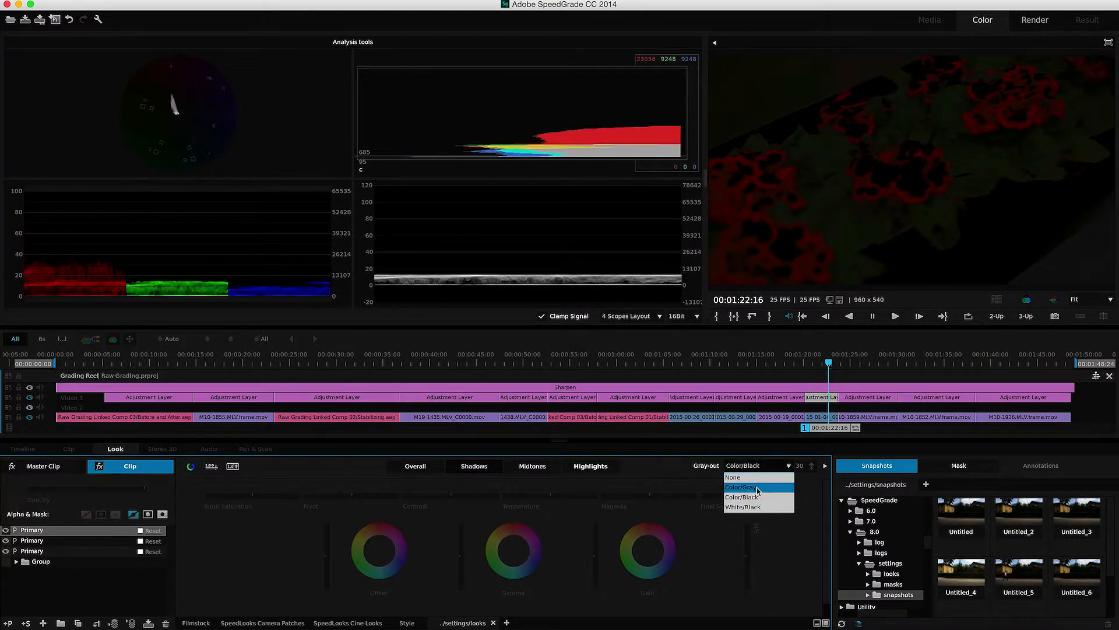
click(741, 487)
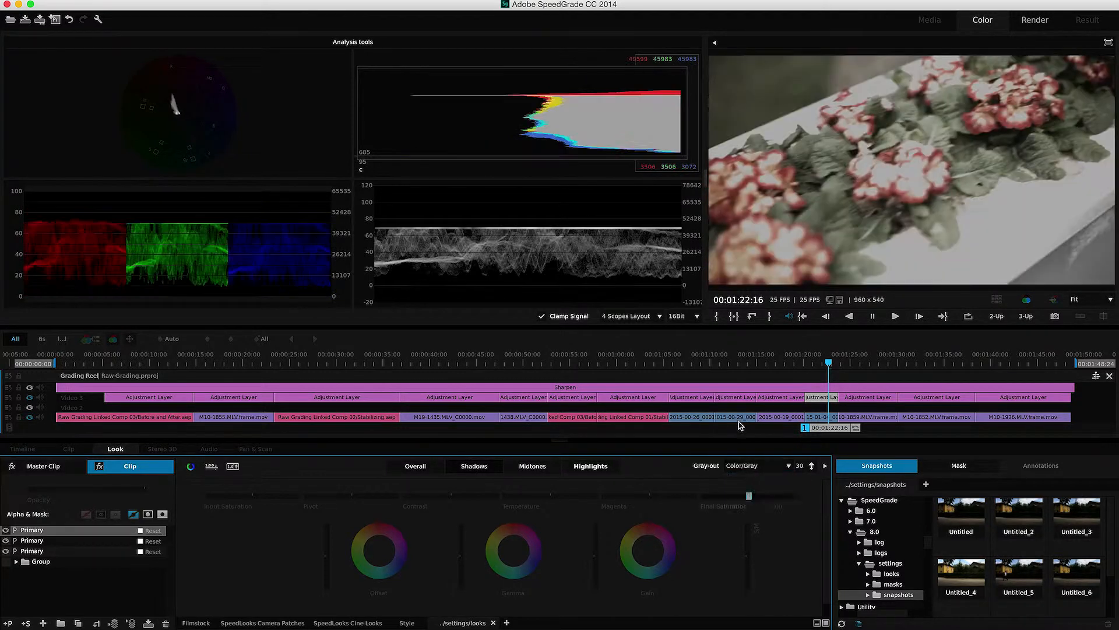
click(748, 466)
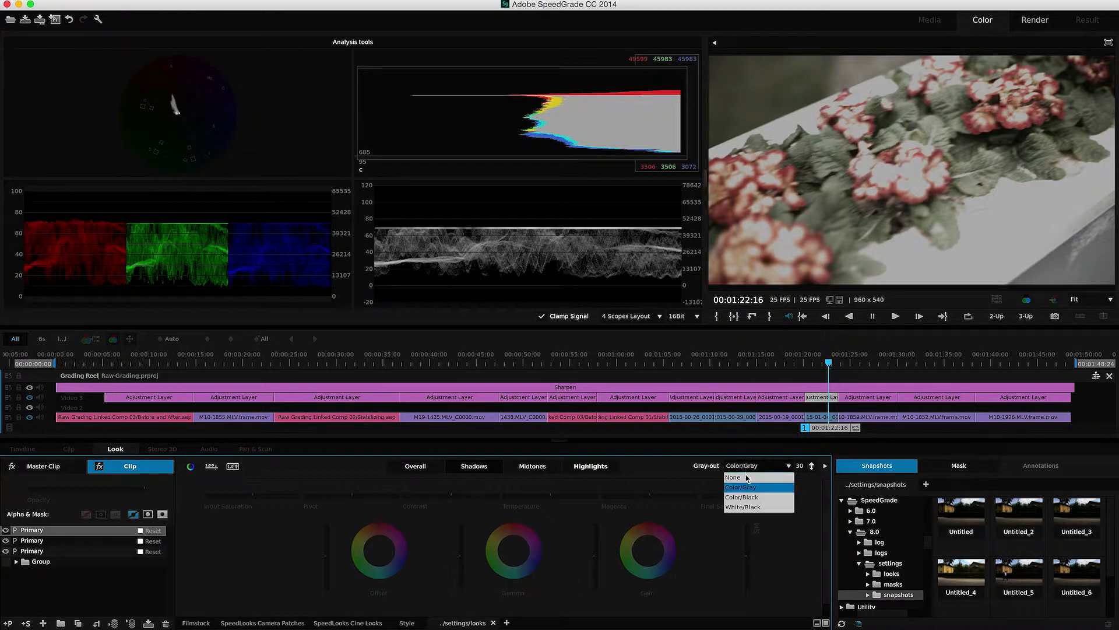
click(746, 477)
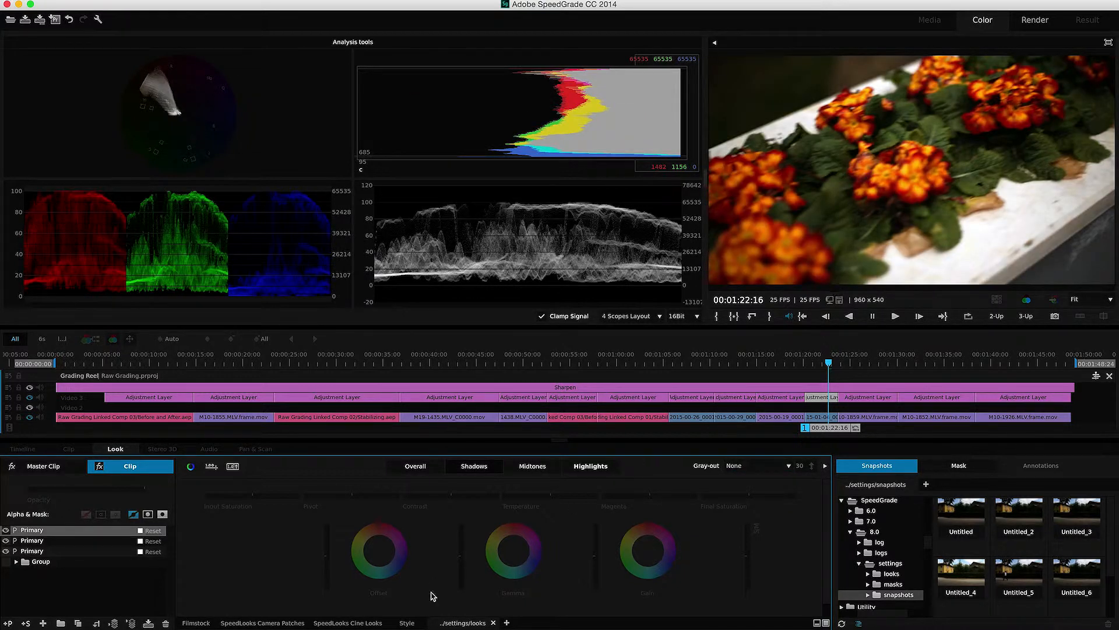
- Nudge the shadows gamma and gain colors slightly away from red, and try a purple shadows offset before resetting it
drag(514, 554, 515, 551)
drag(651, 553, 650, 553)
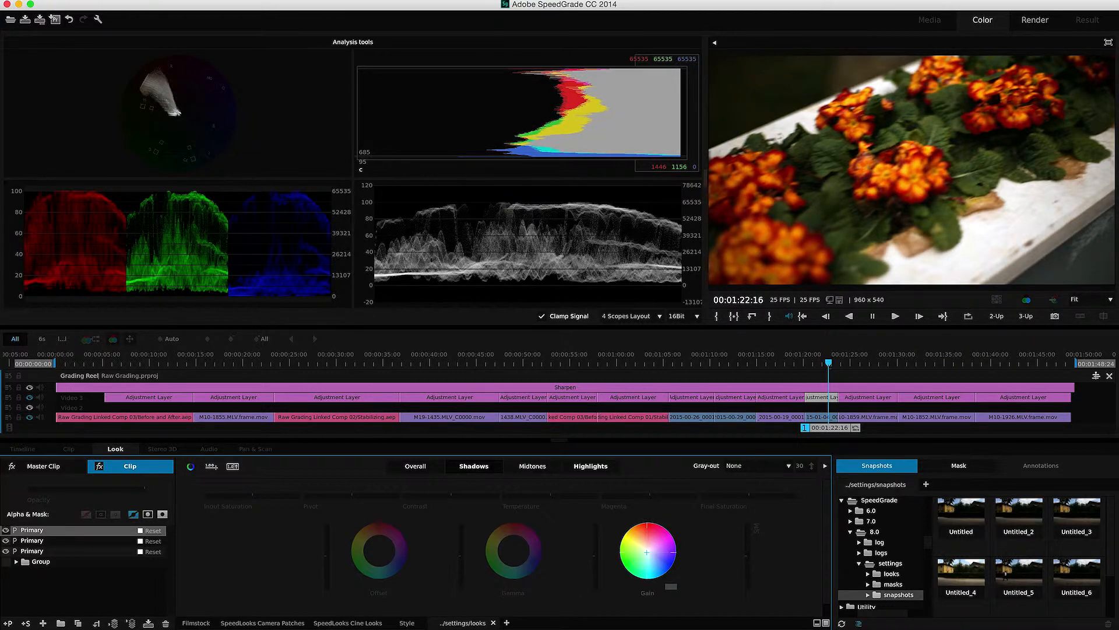
drag(650, 552, 650, 553)
drag(515, 551, 514, 550)
drag(379, 551, 384, 550)
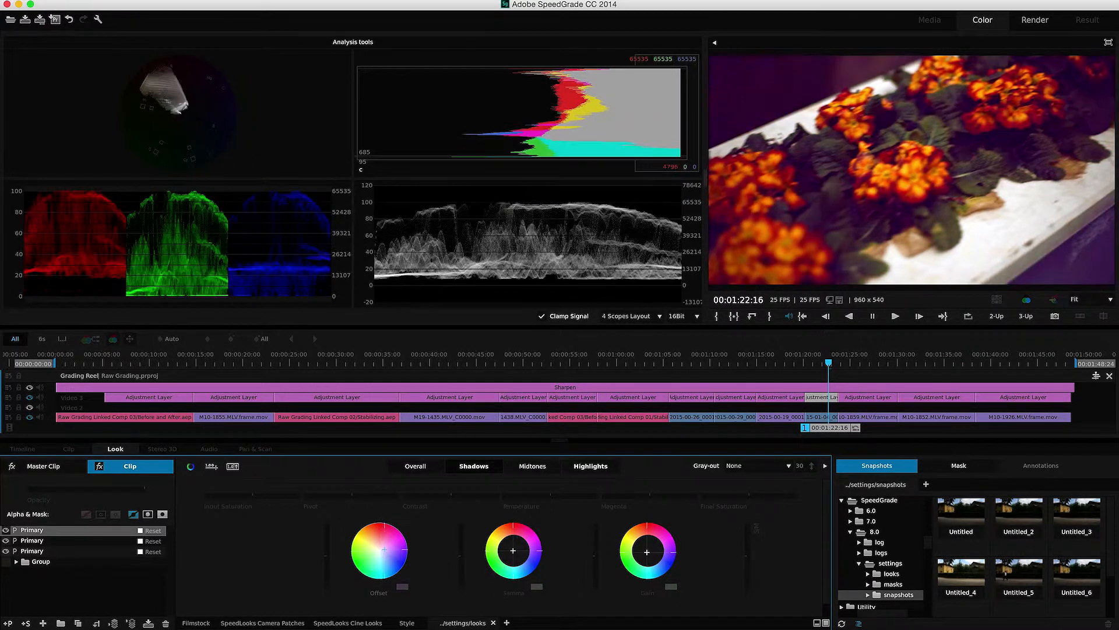
click(404, 585)
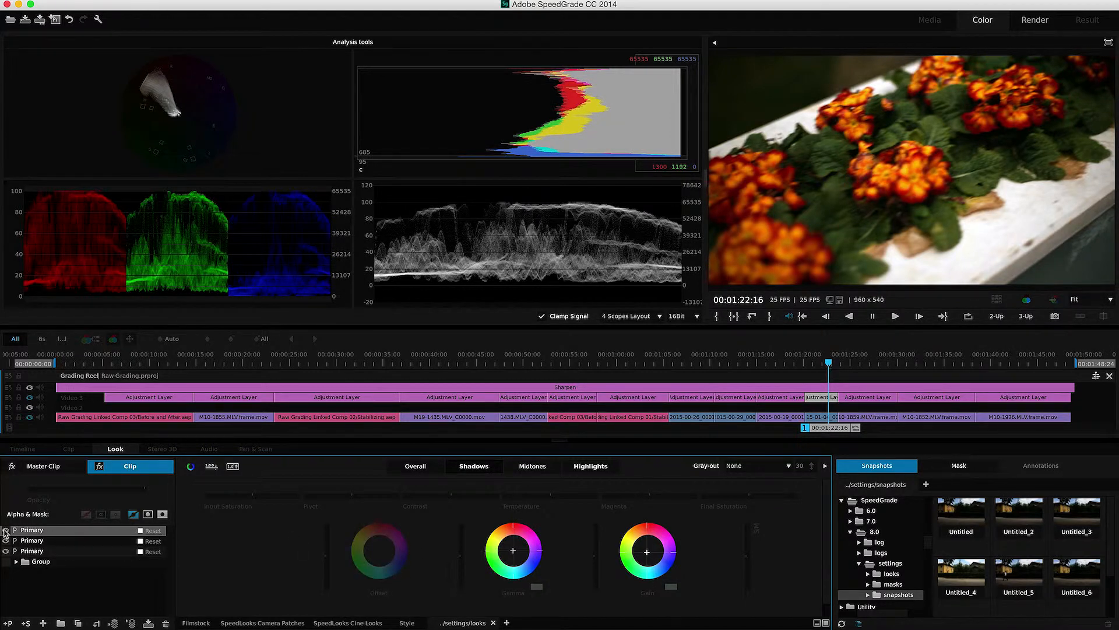
- Toggle the third primary layer off and on to judge the combined highlights and shadows color changes
click(5, 530)
click(6, 531)
click(5, 530)
click(6, 531)
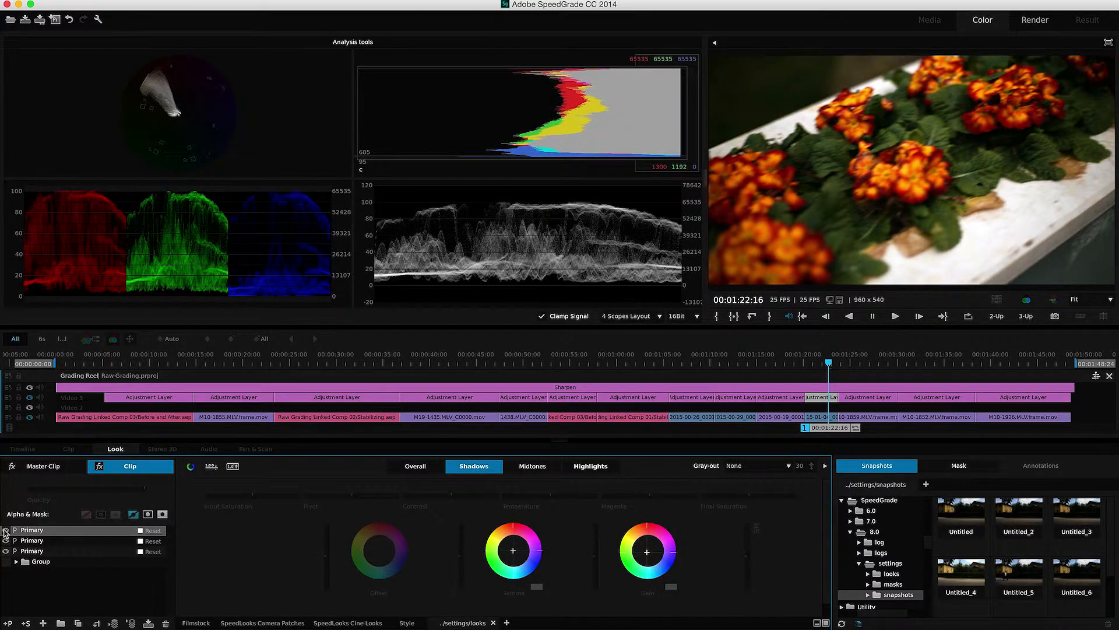
click(5, 531)
click(5, 530)
click(5, 530)
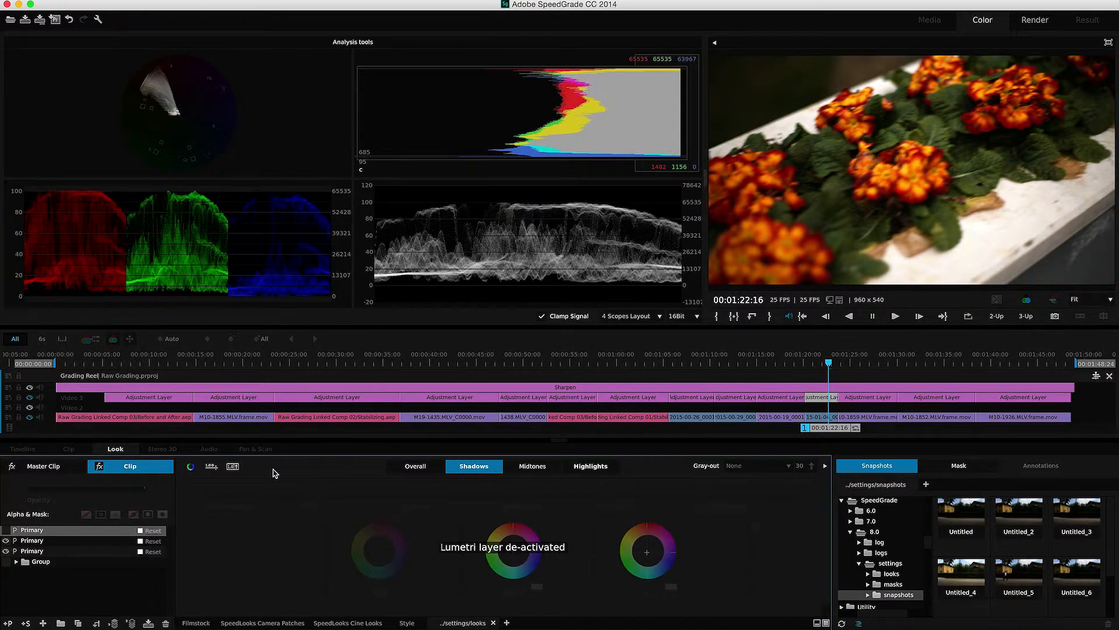
click(6, 530)
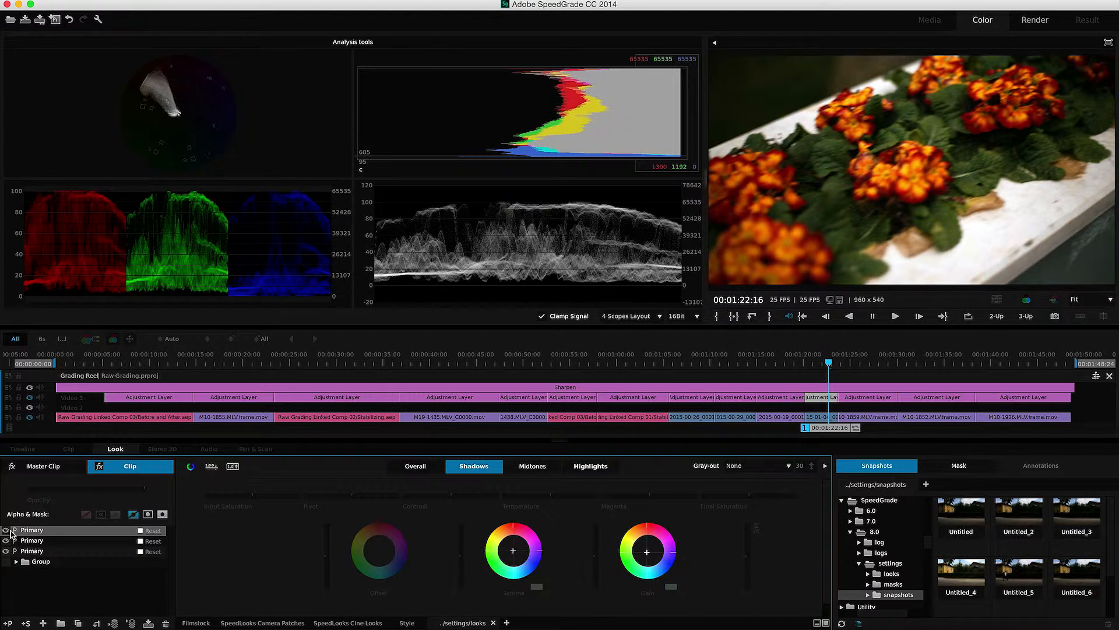
- Check the midtones range with the Color/Gray gray-out preview, return gray-out to None, and nudge the midtones gamma color slightly toward red
click(529, 466)
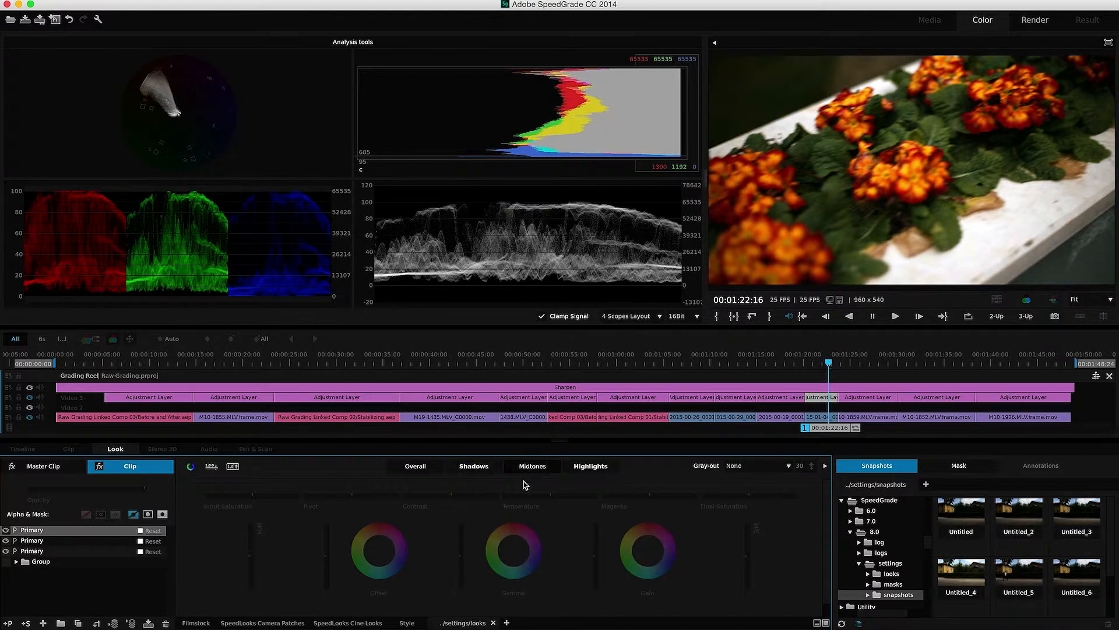
click(734, 468)
click(738, 486)
click(746, 469)
click(741, 476)
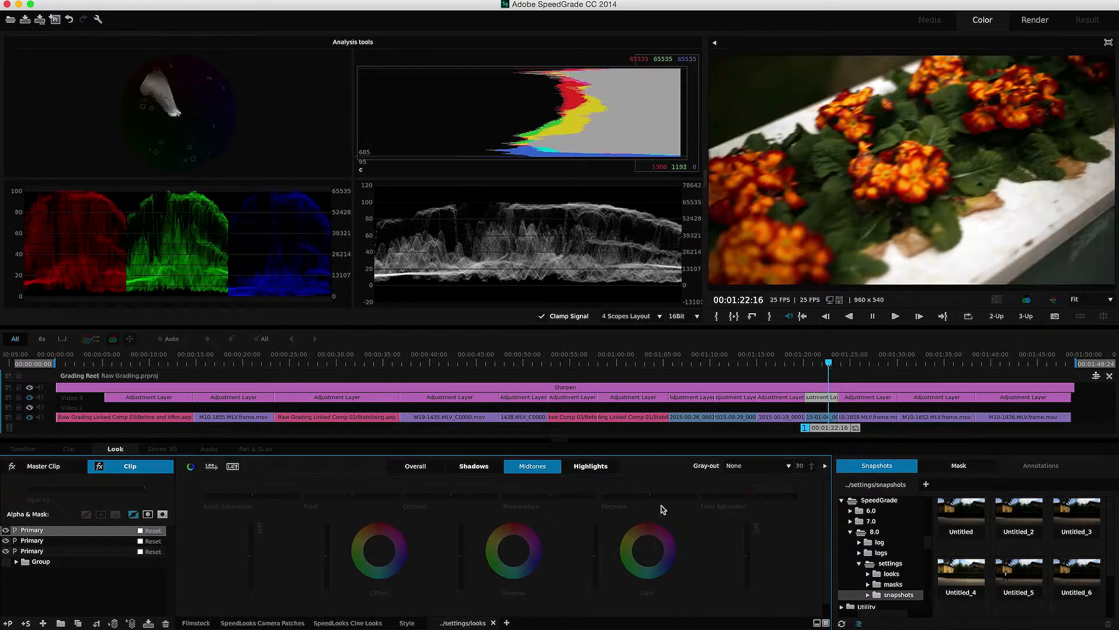
click(512, 552)
drag(514, 548, 514, 549)
- Toggle the third primary layer off and on to compare the image with and without all its color adjustments, midtones included
click(6, 530)
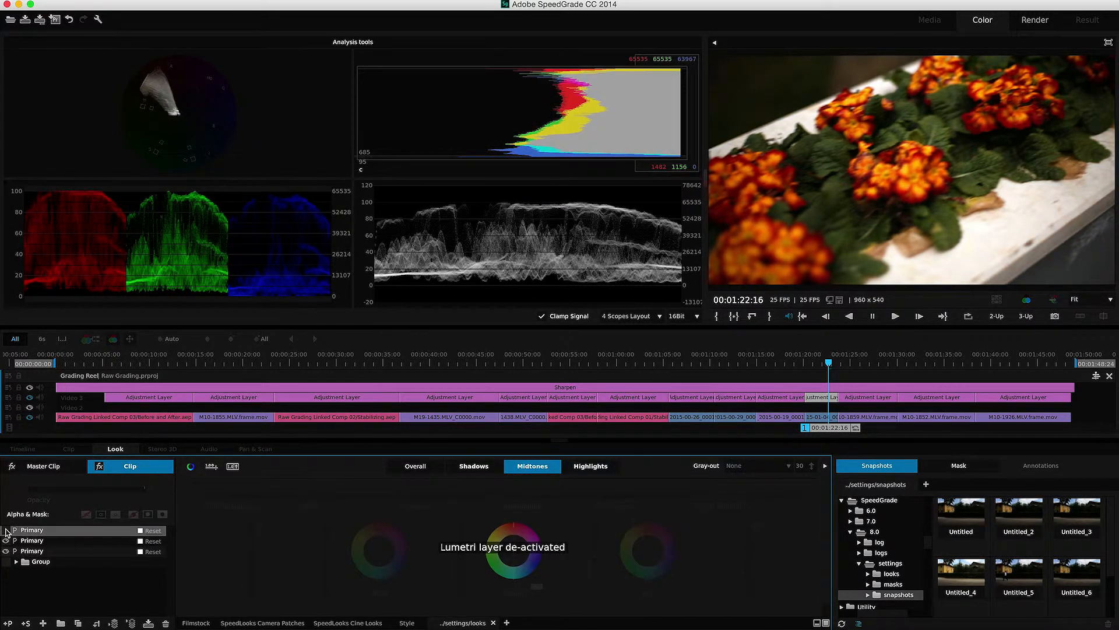
click(6, 530)
click(6, 530)
click(6, 530)
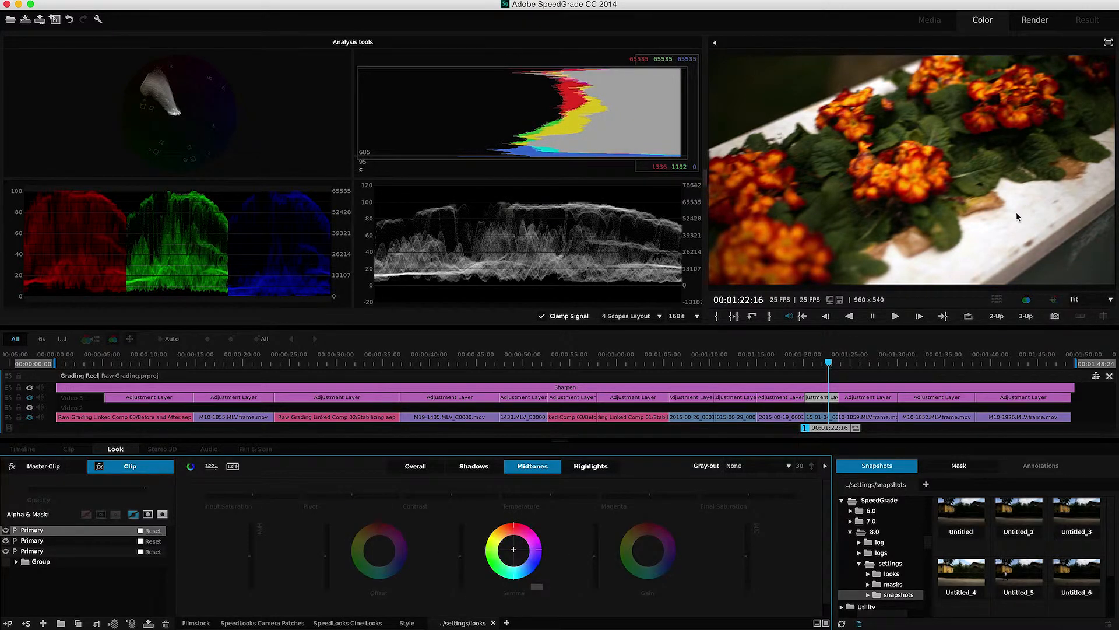
click(6, 530)
click(6, 530)
- Switch the entire grade off and on repeatedly to compare the graded flower clip with the flat original
key(0)
key(0)
key(0)
key(0)
key(0)
key(0)
key(0)
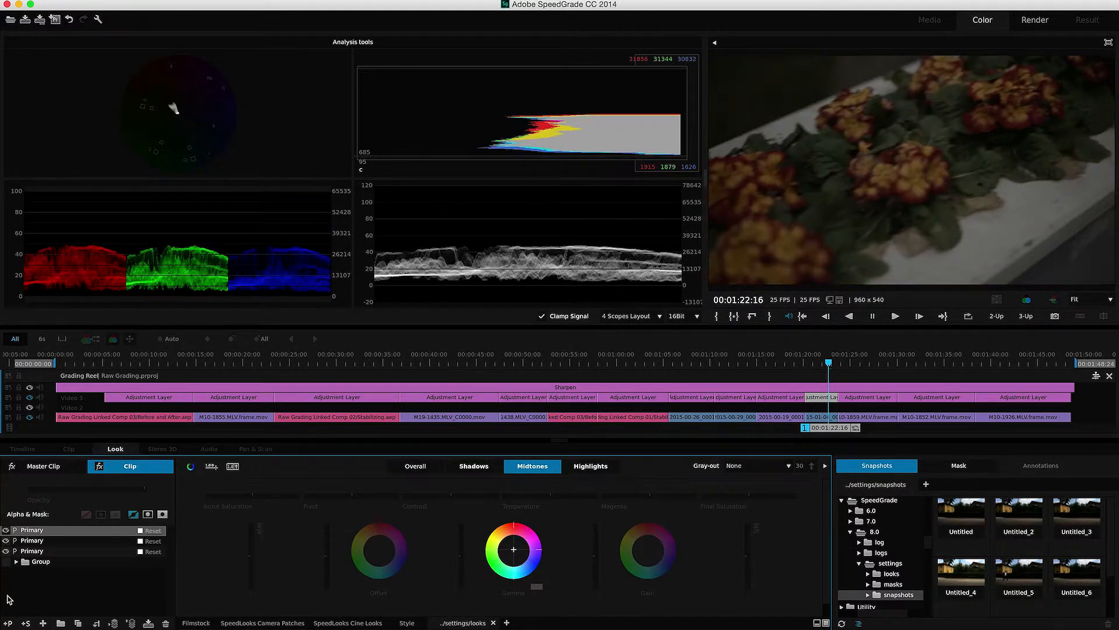
key(0)
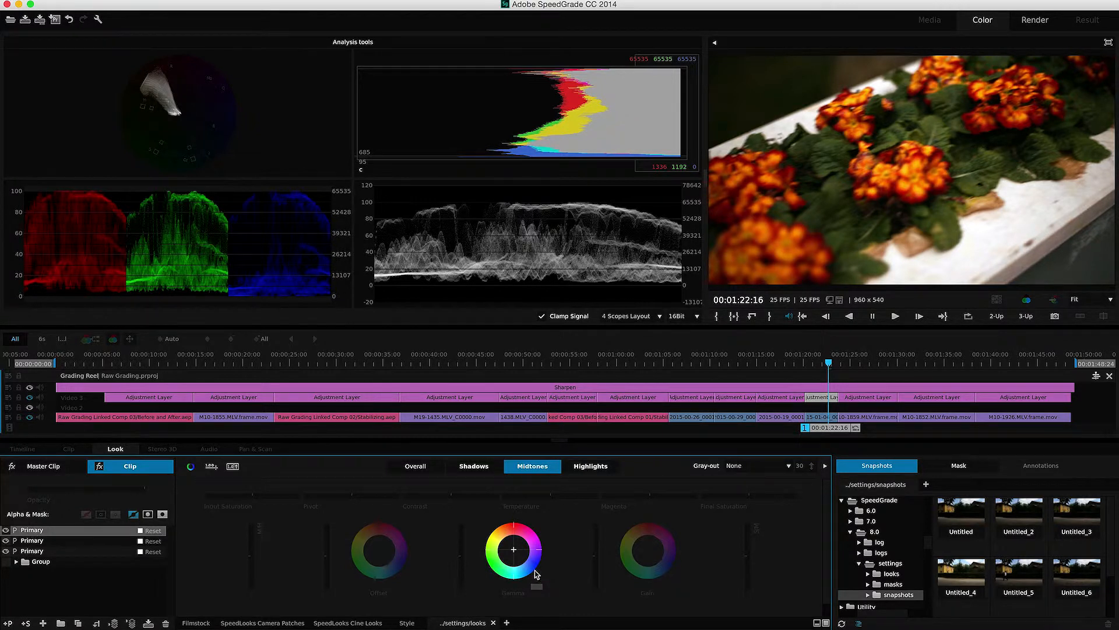
- Try a warm orange tint on the overall gamma of the third primary layer, and reset the gamma color
click(421, 466)
drag(513, 557, 512, 557)
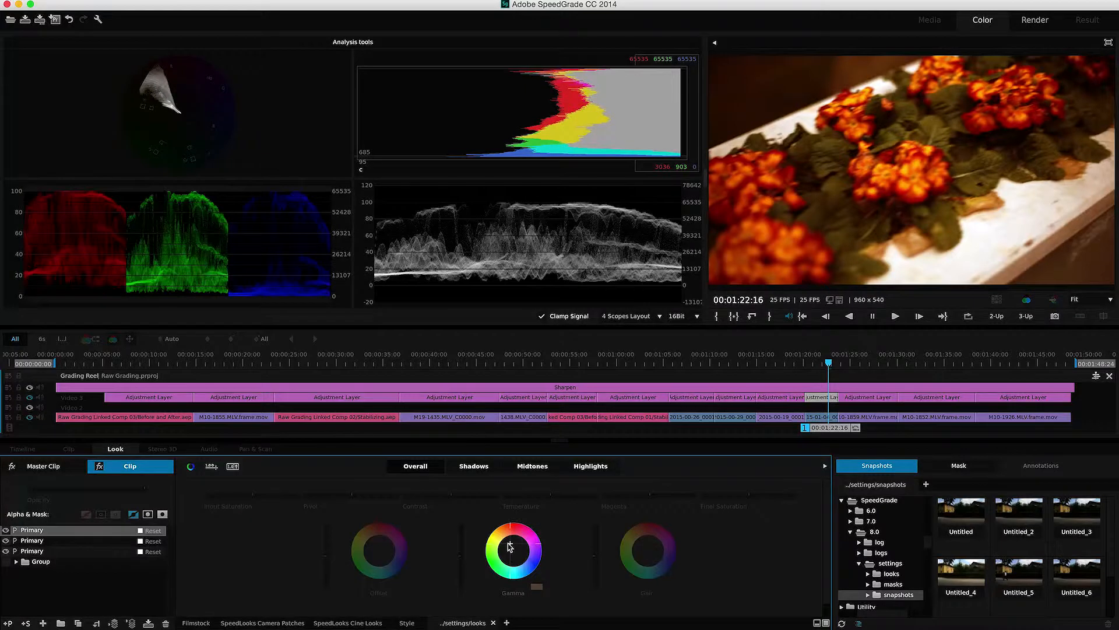
drag(510, 546, 512, 541)
click(535, 587)
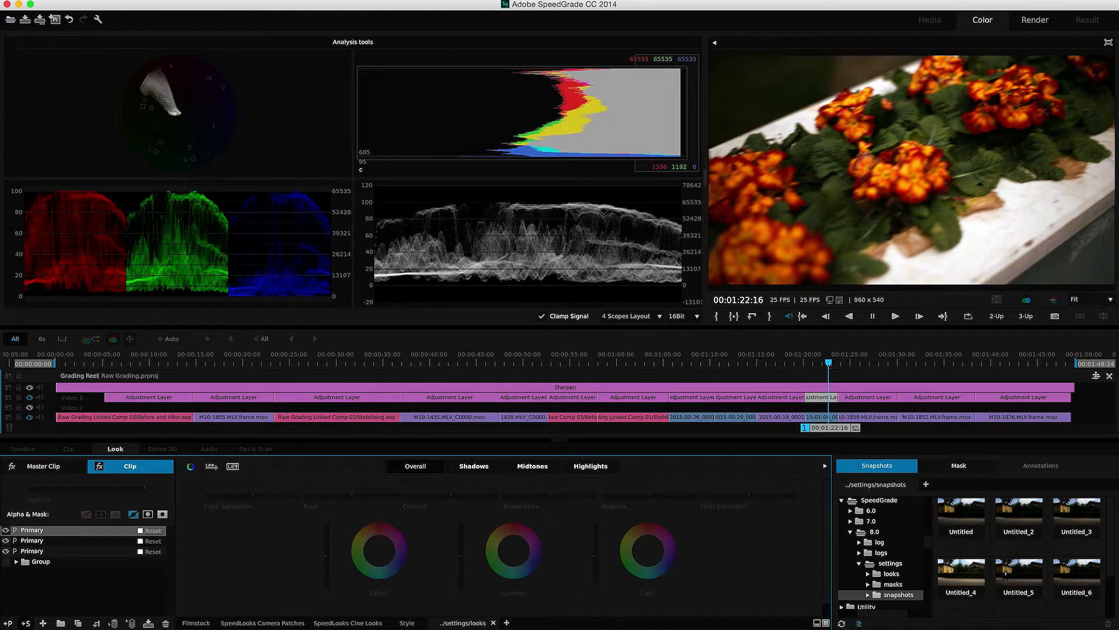
- Add a secondary layer above the three primary layers
click(27, 624)
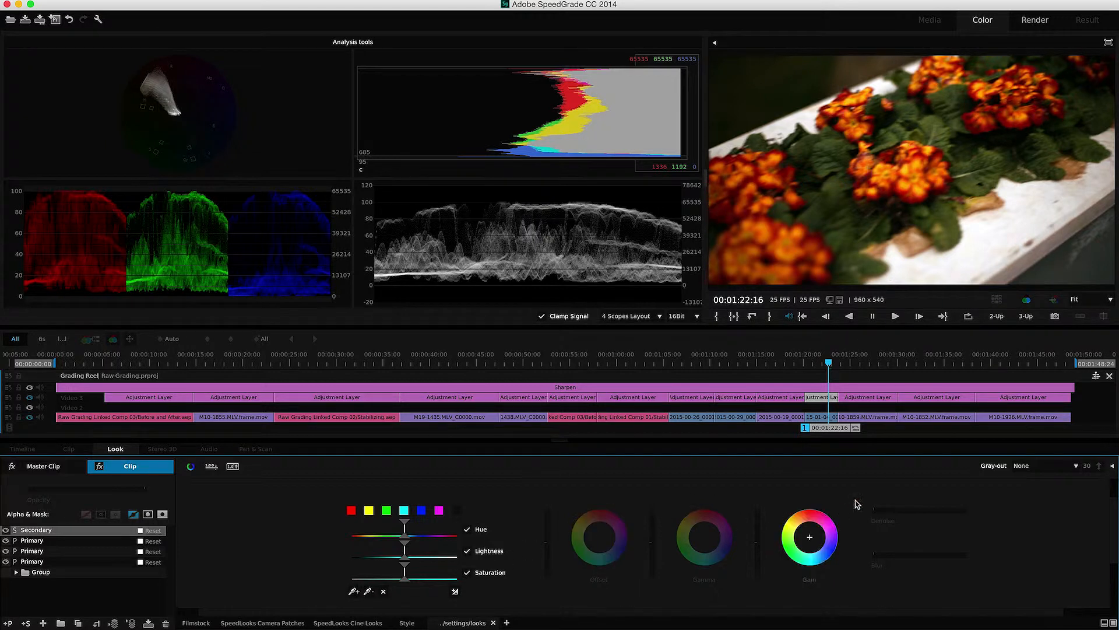
- Sample the orange flowers to key them in the secondary layer, and preview the selection with the Color/Gray gray-out
click(353, 592)
click(900, 179)
mouse_move(900, 179)
mouse_down()
mouse_move(909, 178)
mouse_move(869, 170)
mouse_move(906, 174)
mouse_move(915, 162)
mouse_move(935, 184)
mouse_up()
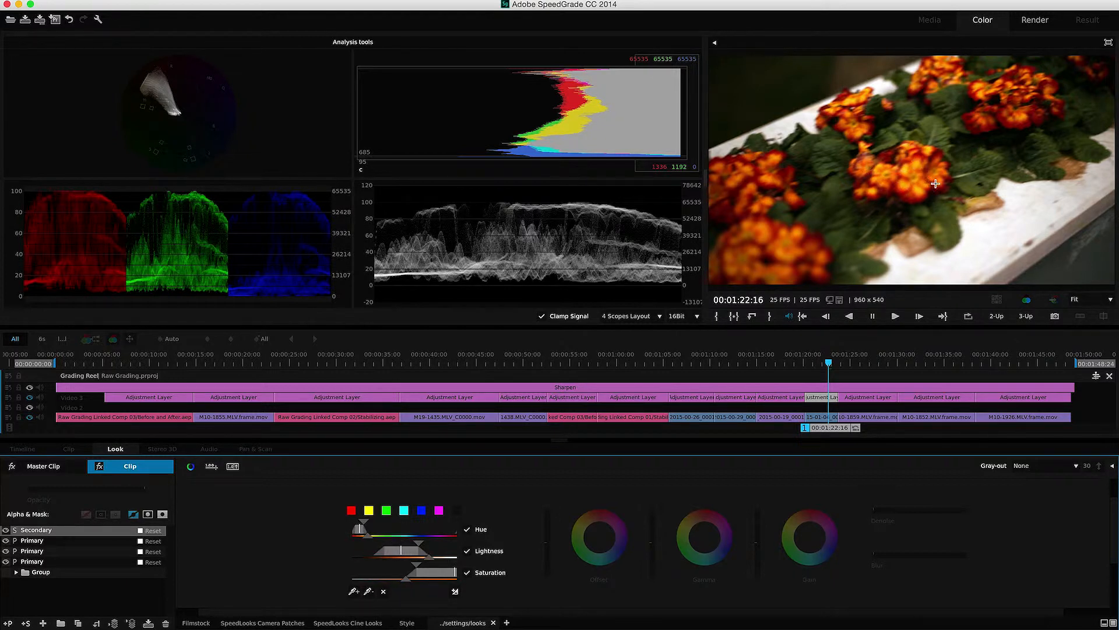
click(1039, 487)
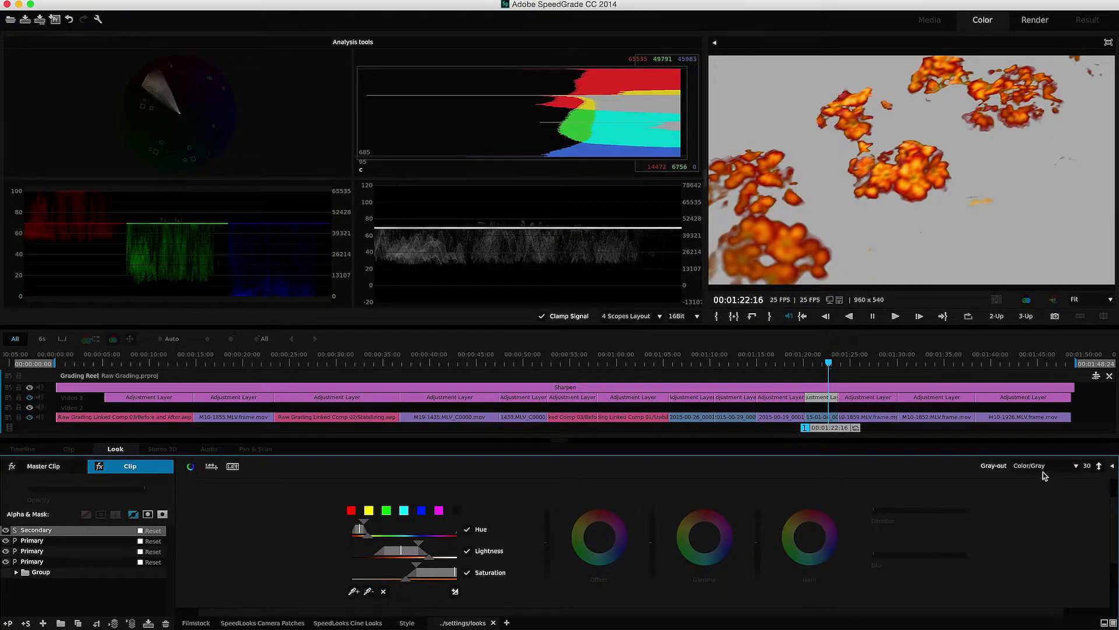
- Soften the flower key with denoise about 0.48 and blur about 2.3, and set the gray-out back to None
drag(875, 510, 918, 511)
drag(874, 557, 916, 555)
click(1047, 468)
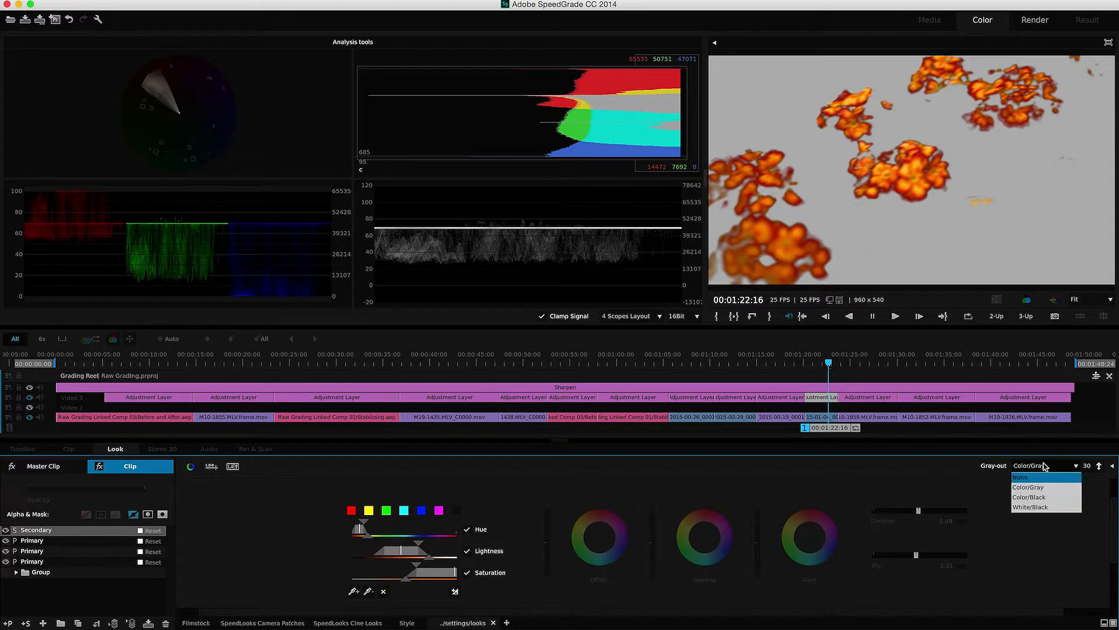
click(1043, 479)
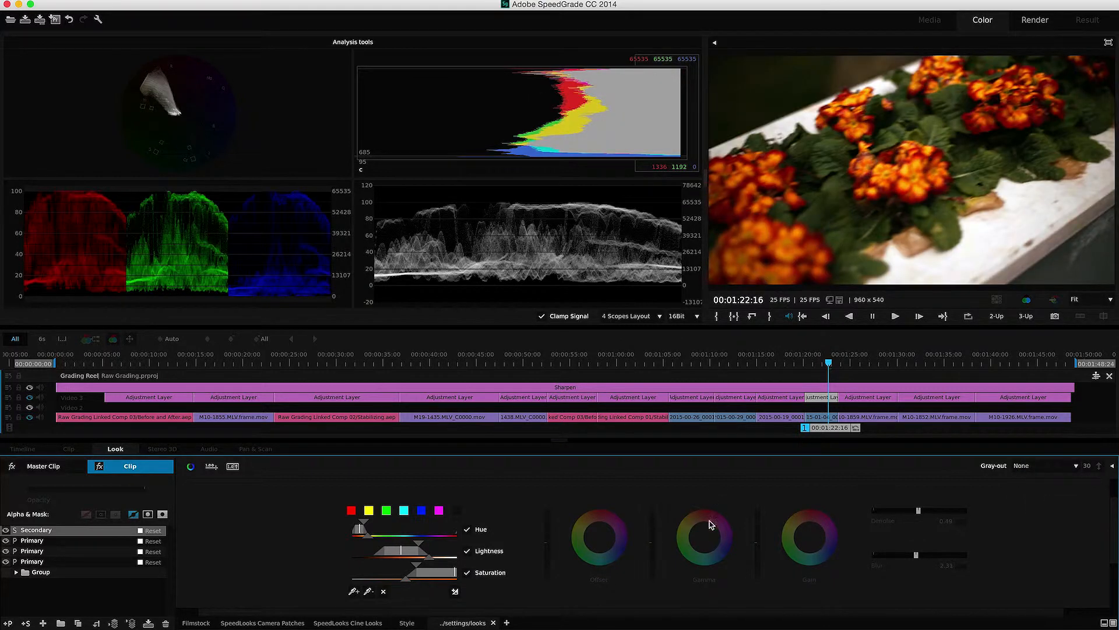
- Try a strong gain reduction on the keyed flowers, undo it, and raise their gamma very slightly
mouse_move(757, 538)
mouse_down()
mouse_move(757, 523)
mouse_move(757, 553)
mouse_up()
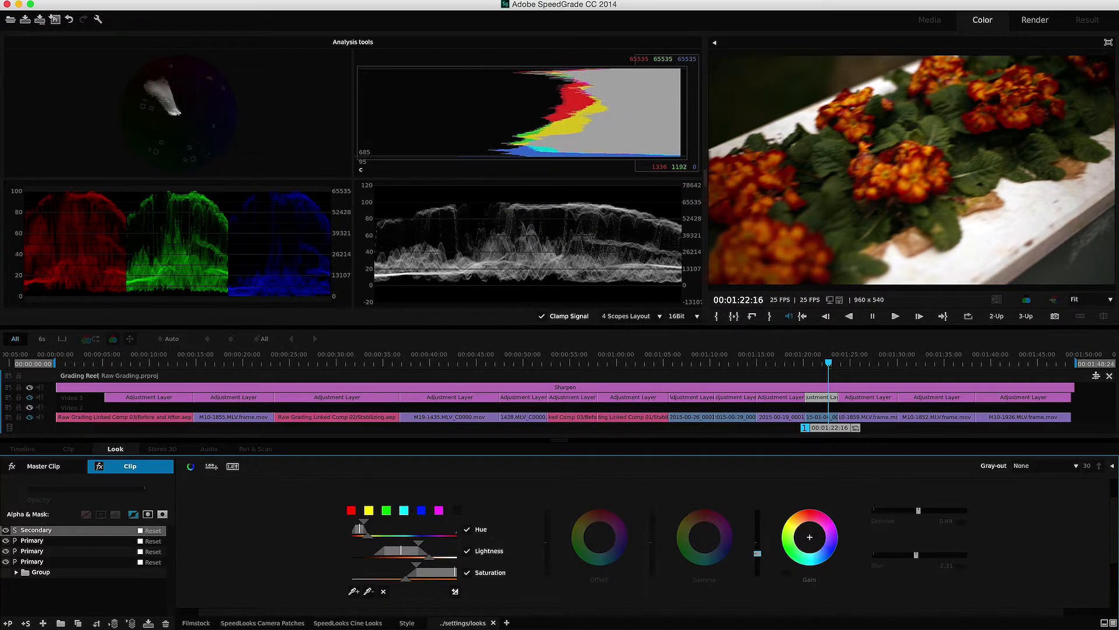
key(super+z)
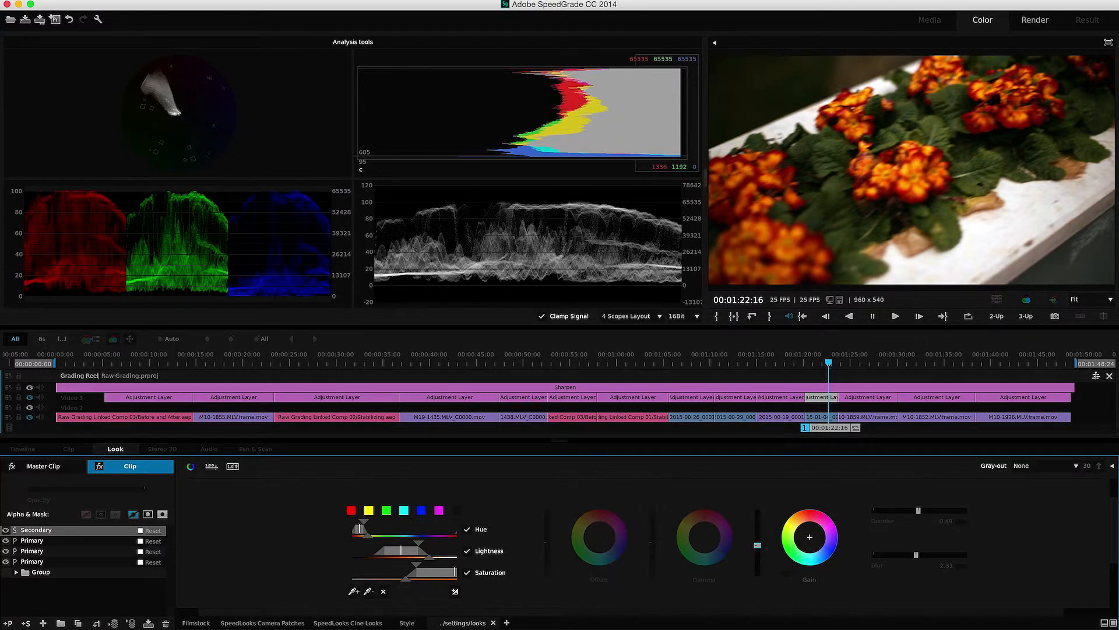
drag(652, 539, 653, 538)
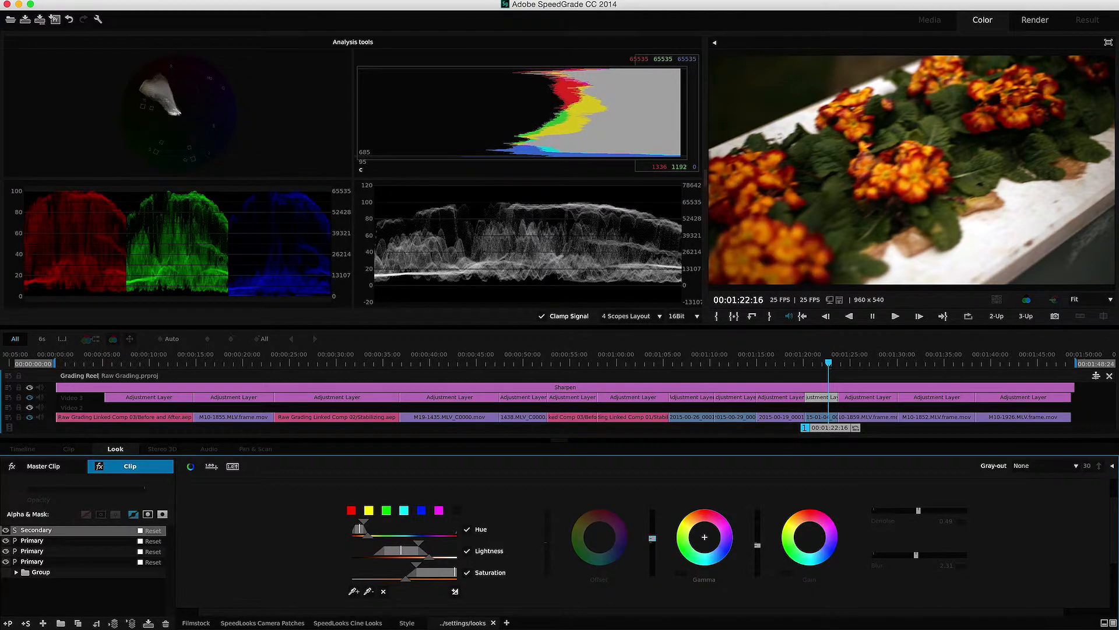
- Set the keyed flowers' final saturation to 1.07
scroll(1110, 508, up, 2)
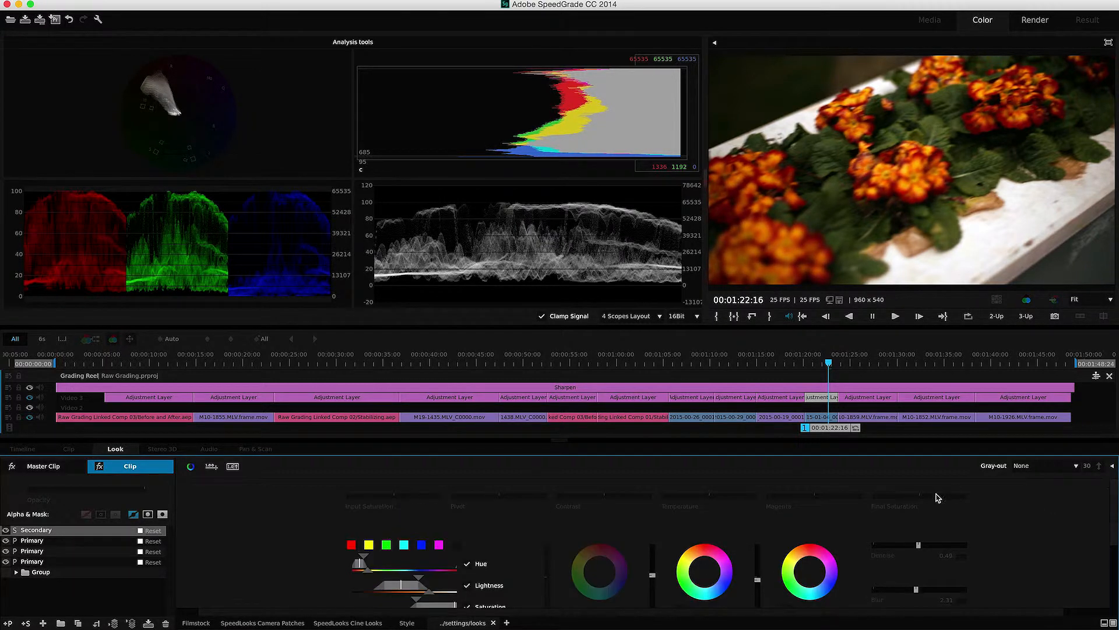
drag(921, 496, 922, 495)
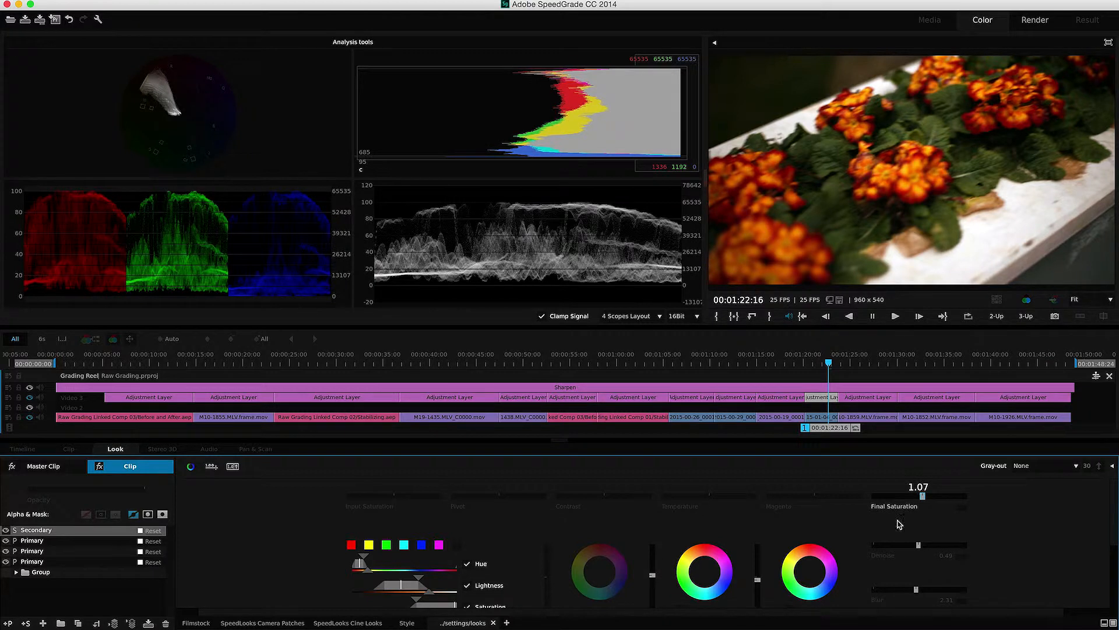
- Try a strong purple-blue tint on the keyed flowers' gamma, and reset the gamma color
scroll(1111, 524, down, 3)
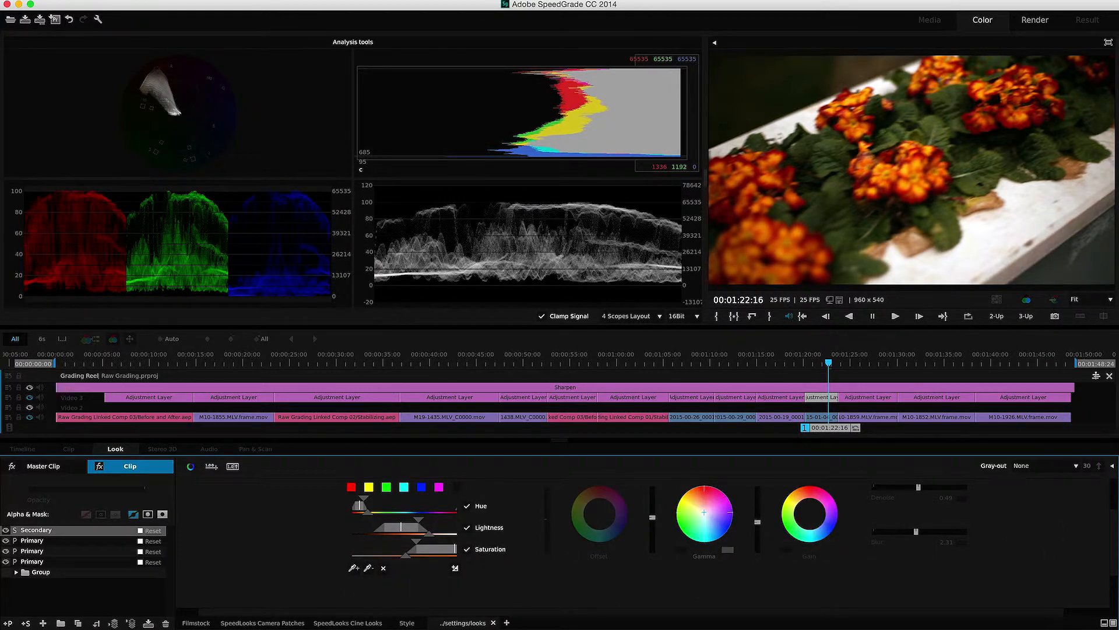
drag(705, 515, 723, 533)
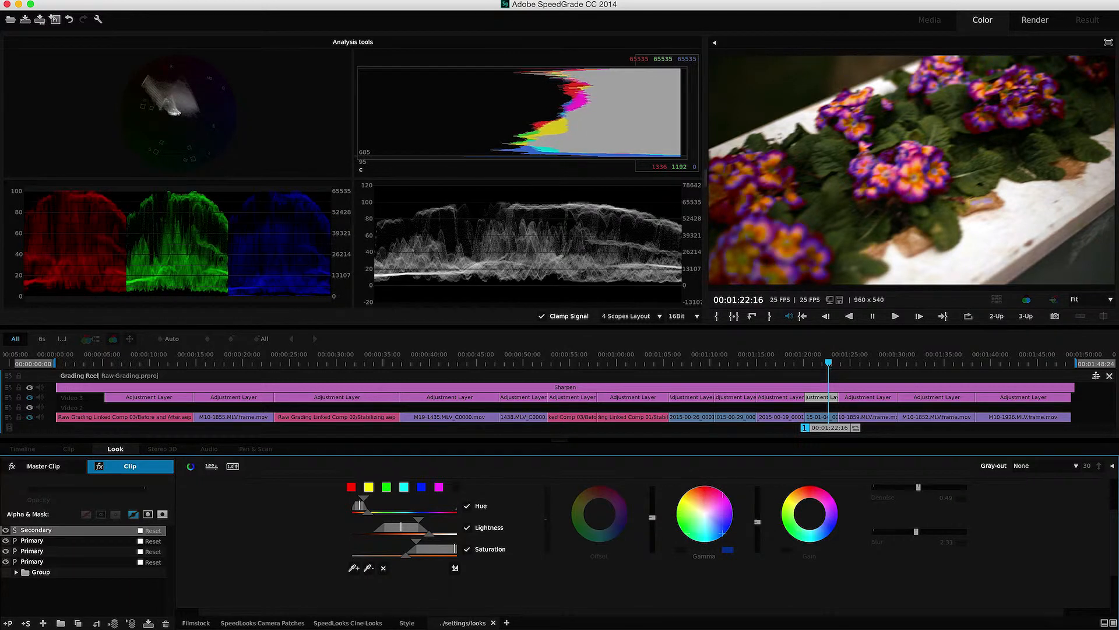
double_click(706, 518)
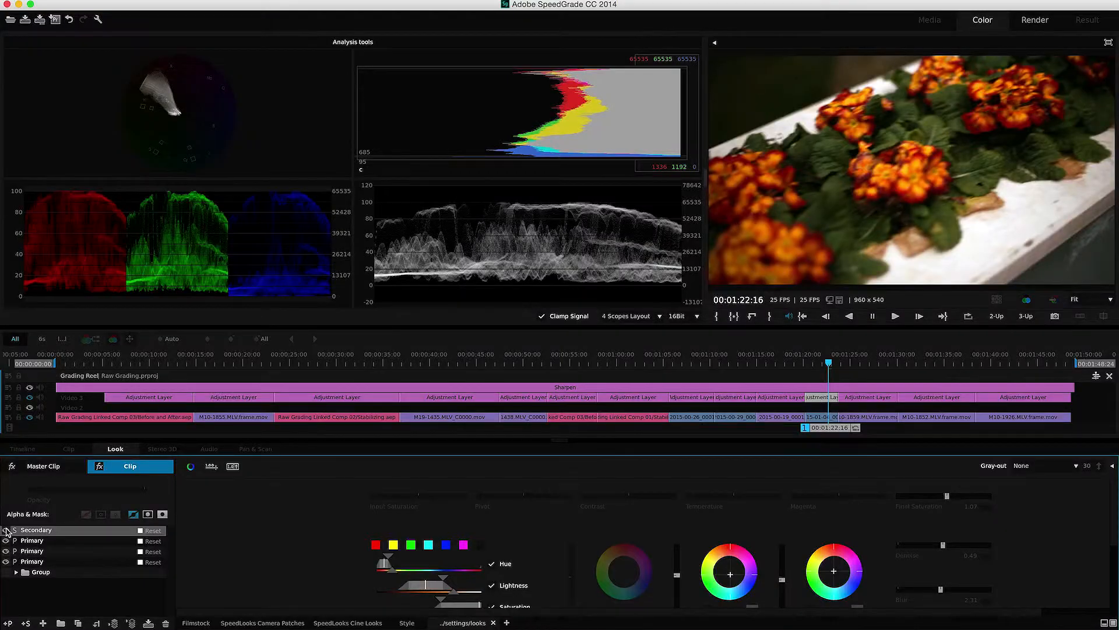
- Add another secondary layer, sample the green leaves to key them, and preview the selection with the Color/Gray gray-out
click(6, 530)
click(26, 623)
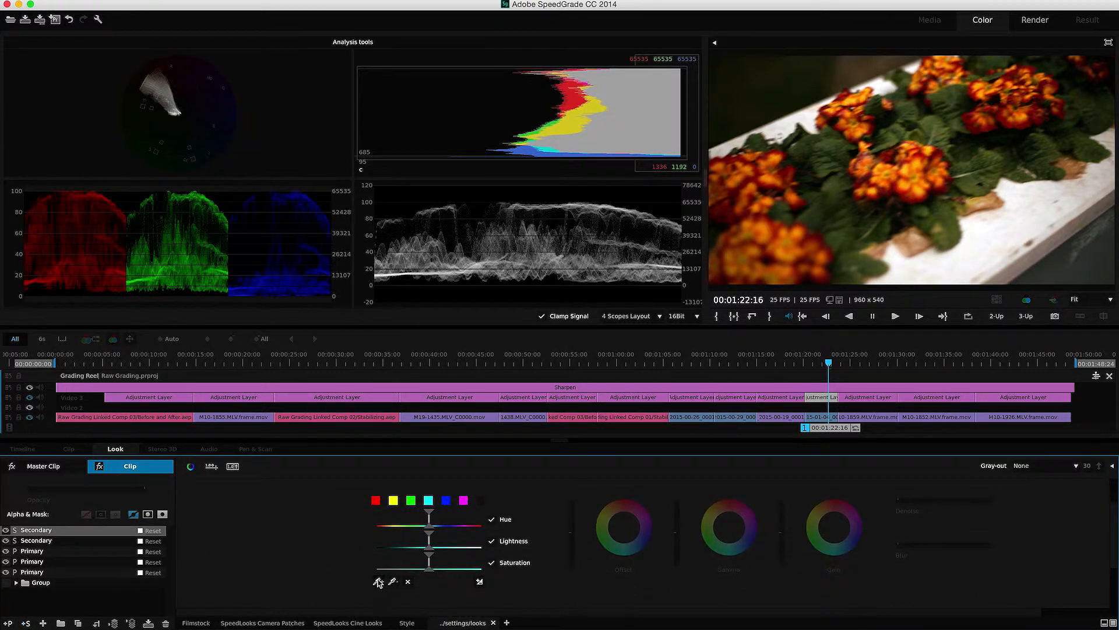
mouse_move(969, 165)
mouse_down()
mouse_move(952, 137)
mouse_move(894, 133)
mouse_up()
click(1038, 467)
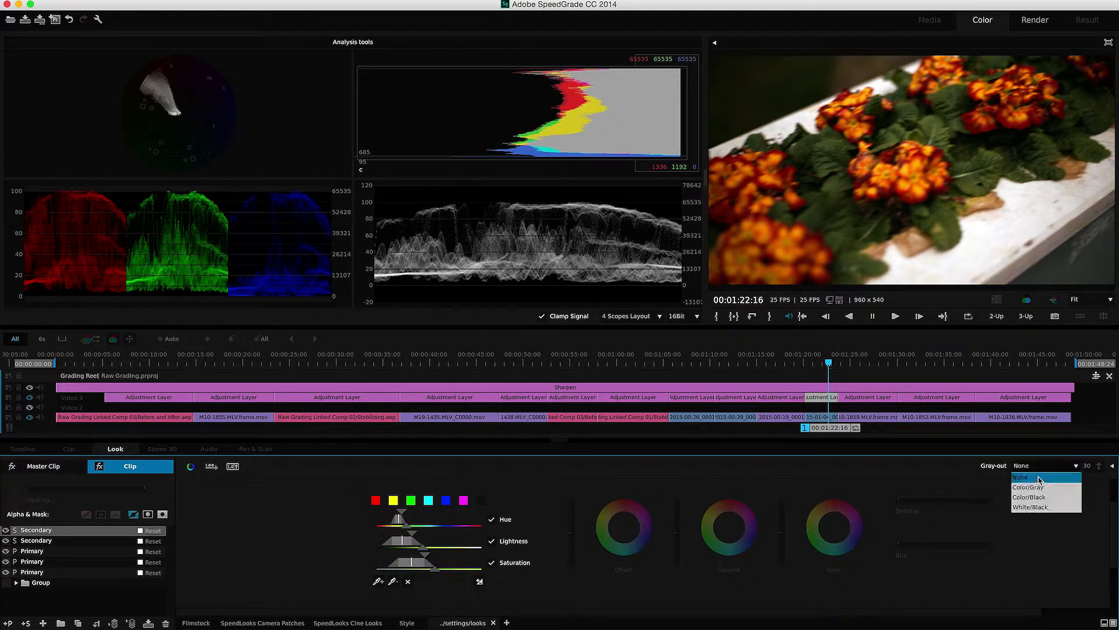
click(1033, 488)
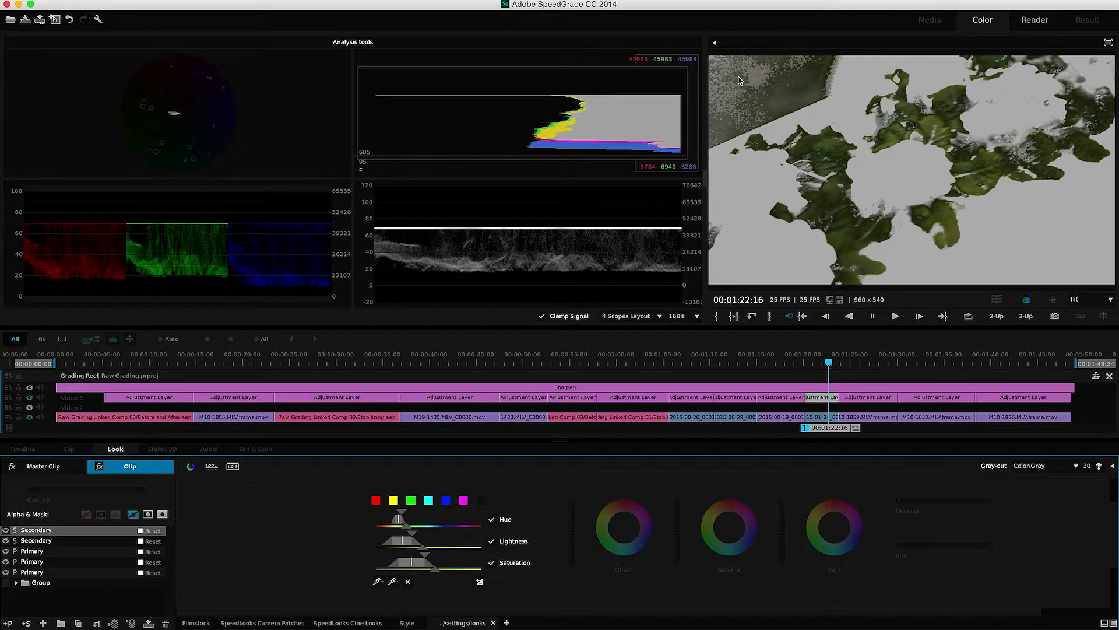
- Soften the leaf key with denoise about 0.50 and blur about 1.4, and set the gray-out back to None
drag(911, 502, 944, 500)
drag(901, 544, 923, 545)
click(1038, 466)
click(1040, 477)
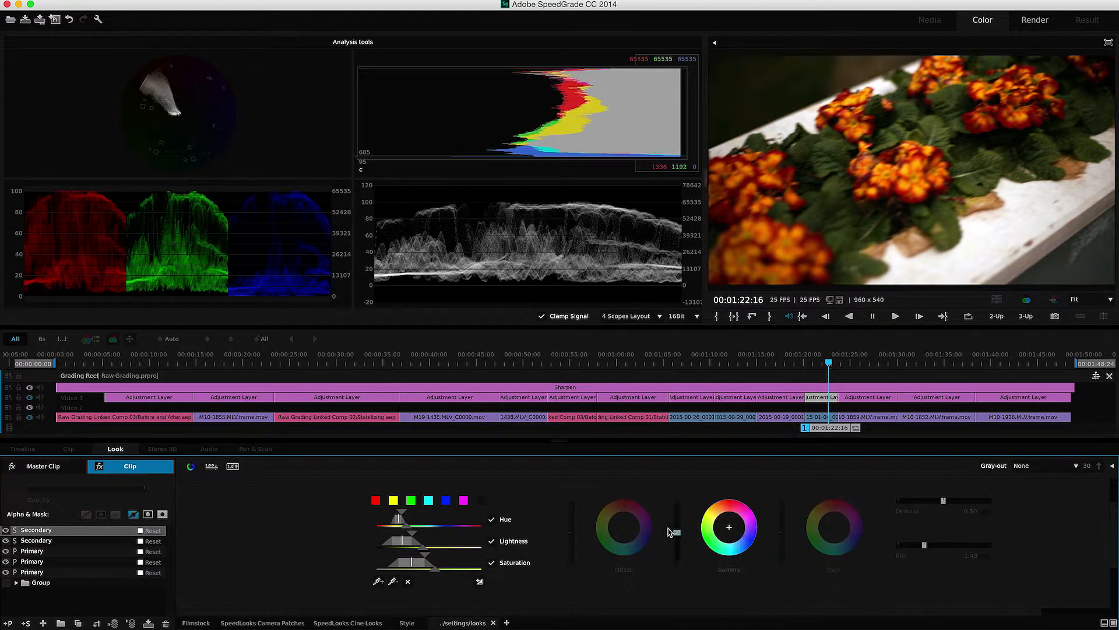
- Slightly darken the leaves' gamma and nudge its color toward blue, and set the leaf layer's opacity to 0.80
drag(676, 535, 677, 535)
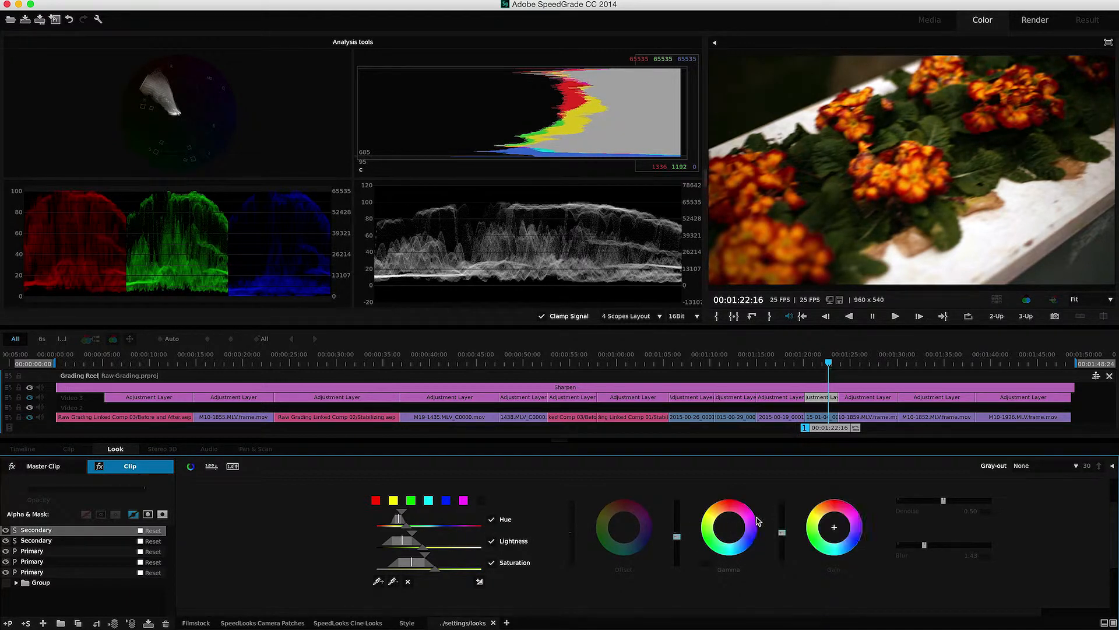
drag(729, 528, 731, 529)
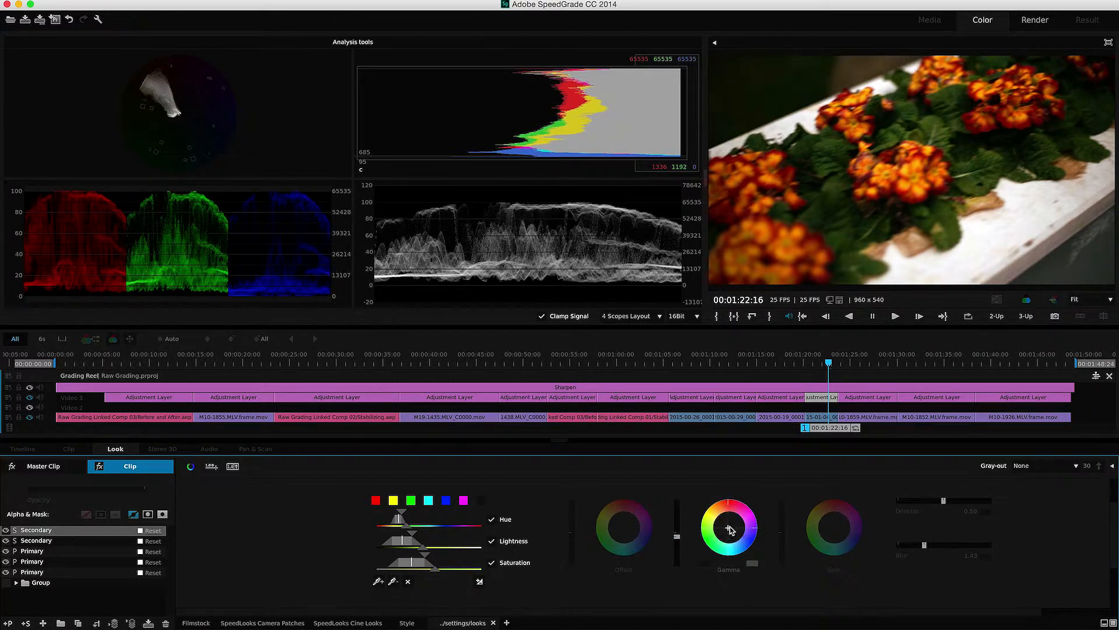
click(6, 533)
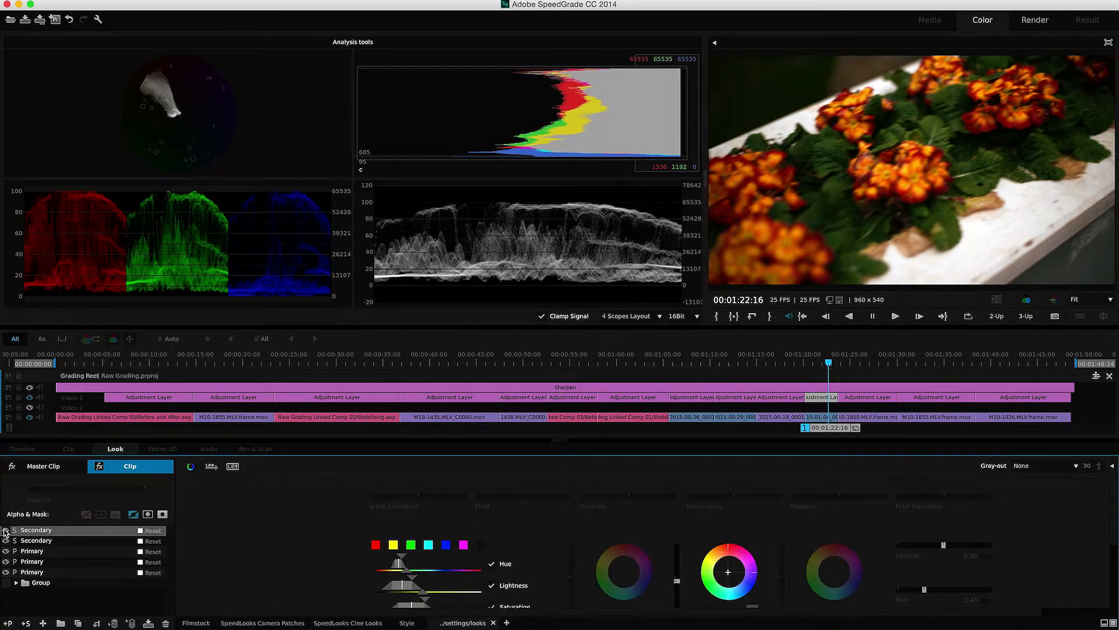
click(5, 531)
mouse_move(144, 492)
mouse_down()
mouse_move(122, 494)
mouse_move(131, 495)
mouse_up()
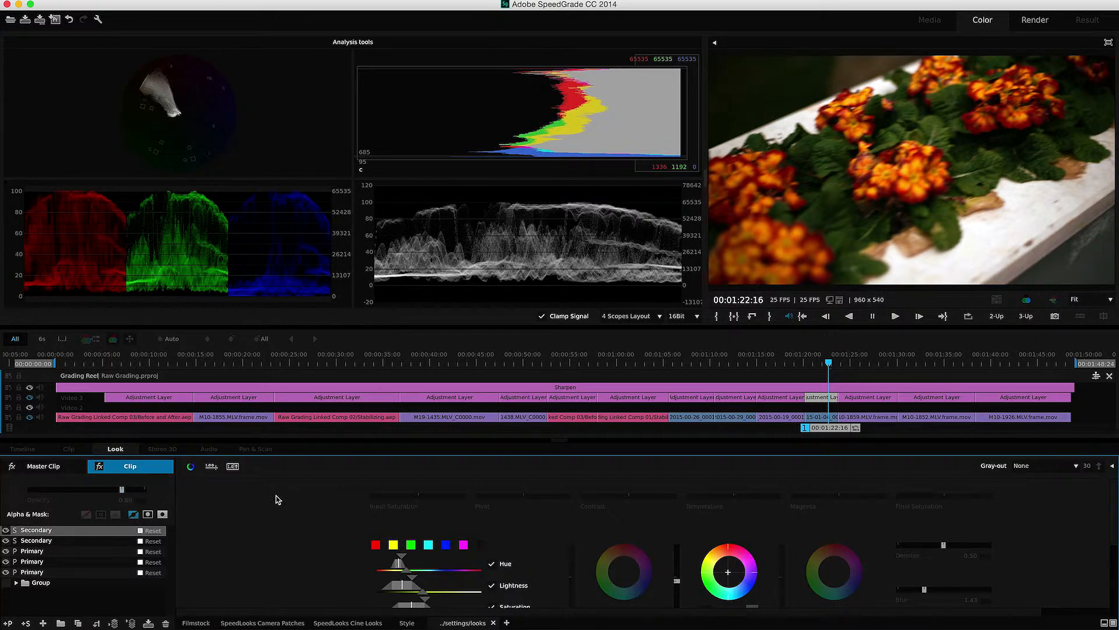
- Compare the flower clip with and without the whole grade, and deactivate both secondary and all three primary layers individually
key(0)
key(0)
click(6, 530)
click(7, 540)
click(6, 551)
click(7, 561)
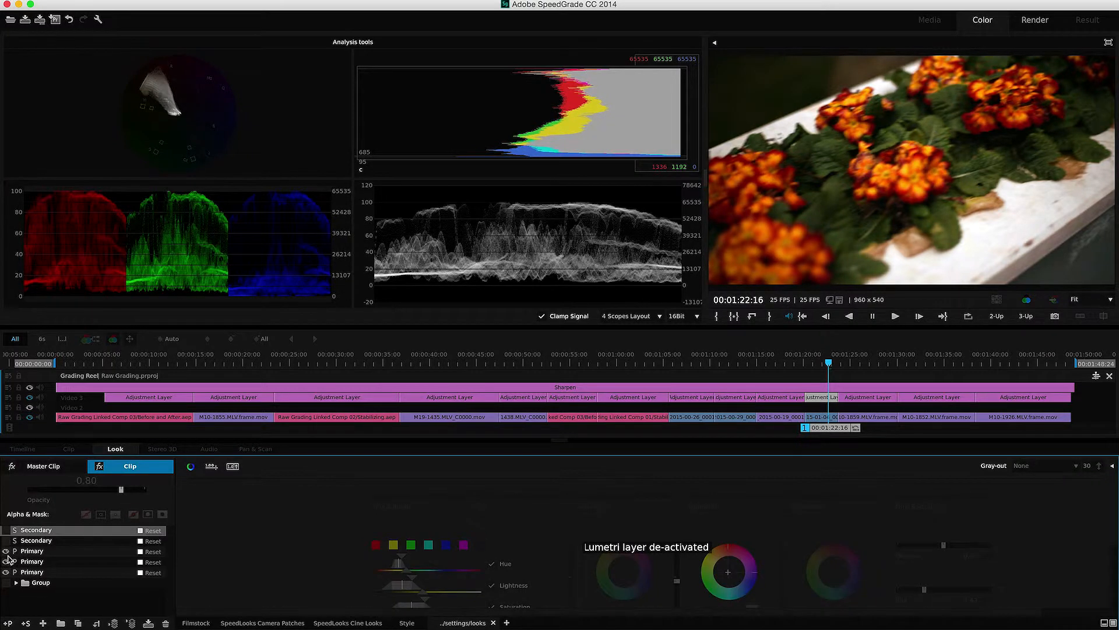
click(6, 572)
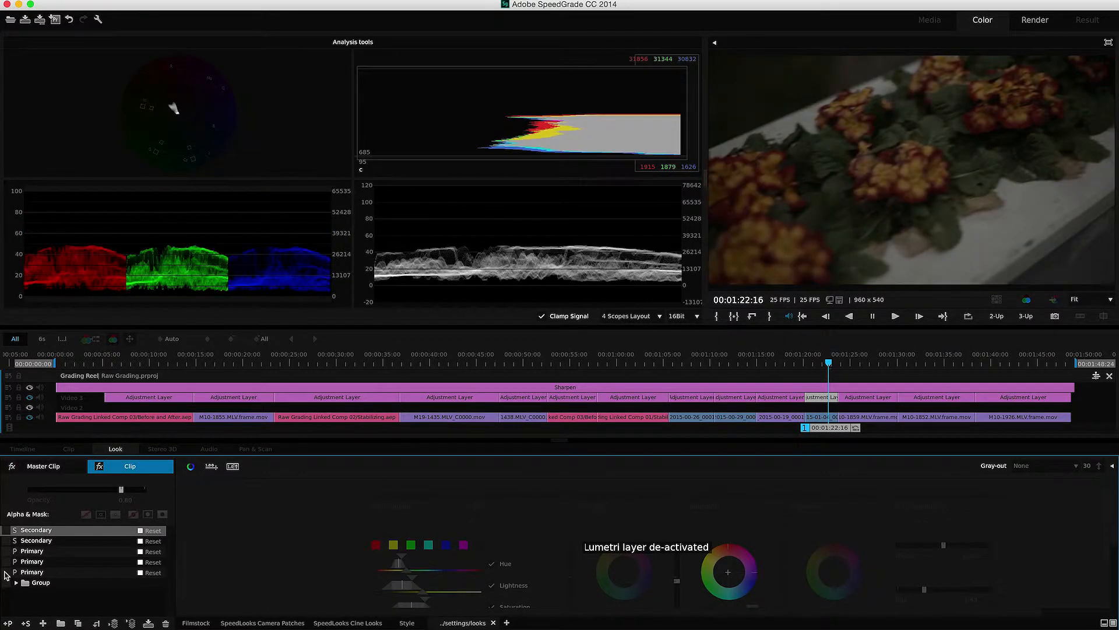
- Reactivate the three primary layers from the lowest up to review what each one contributes to the flower clip
click(7, 573)
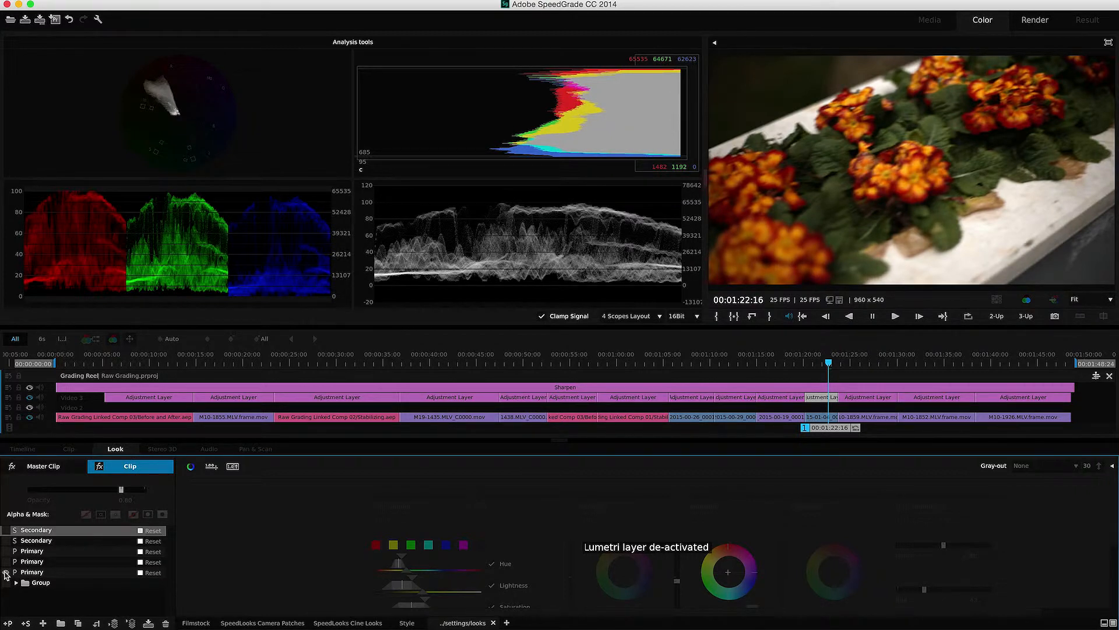
click(7, 563)
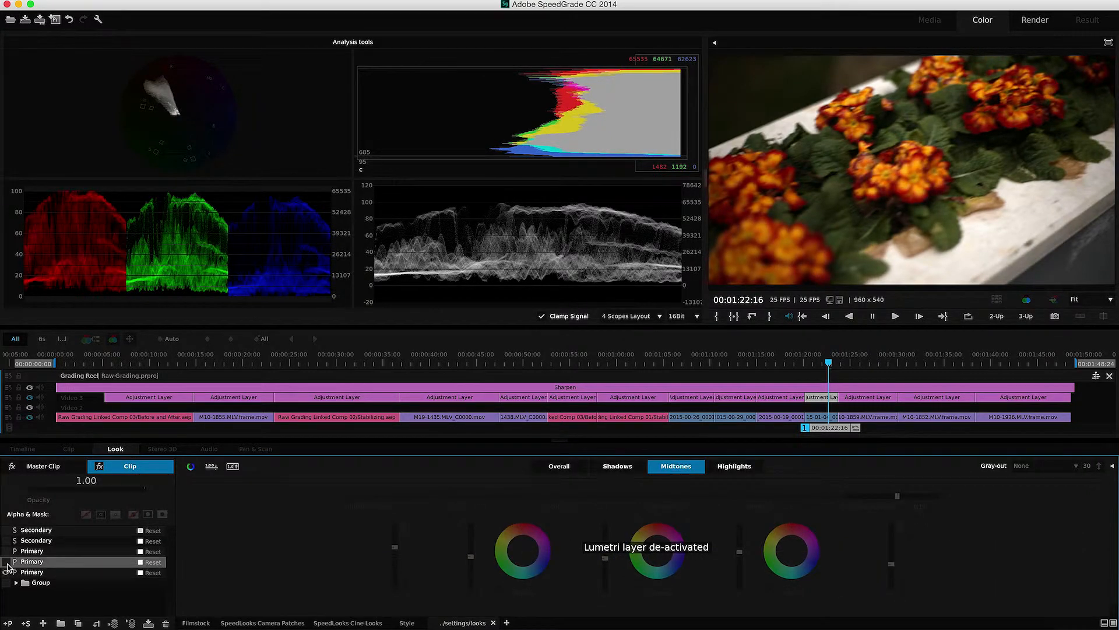
click(7, 562)
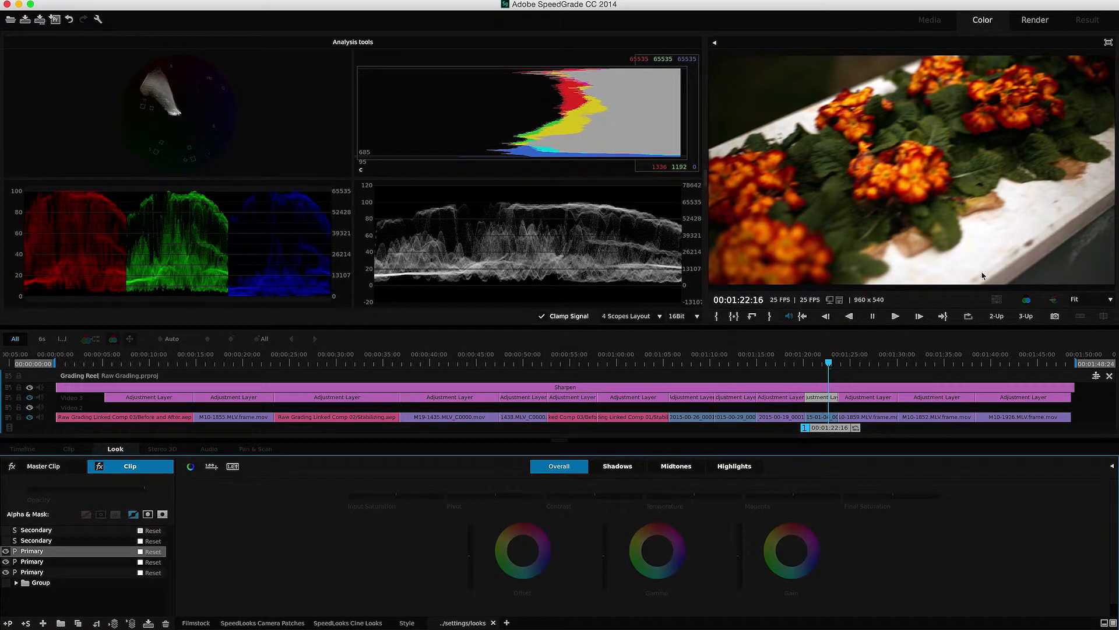
click(5, 551)
click(7, 552)
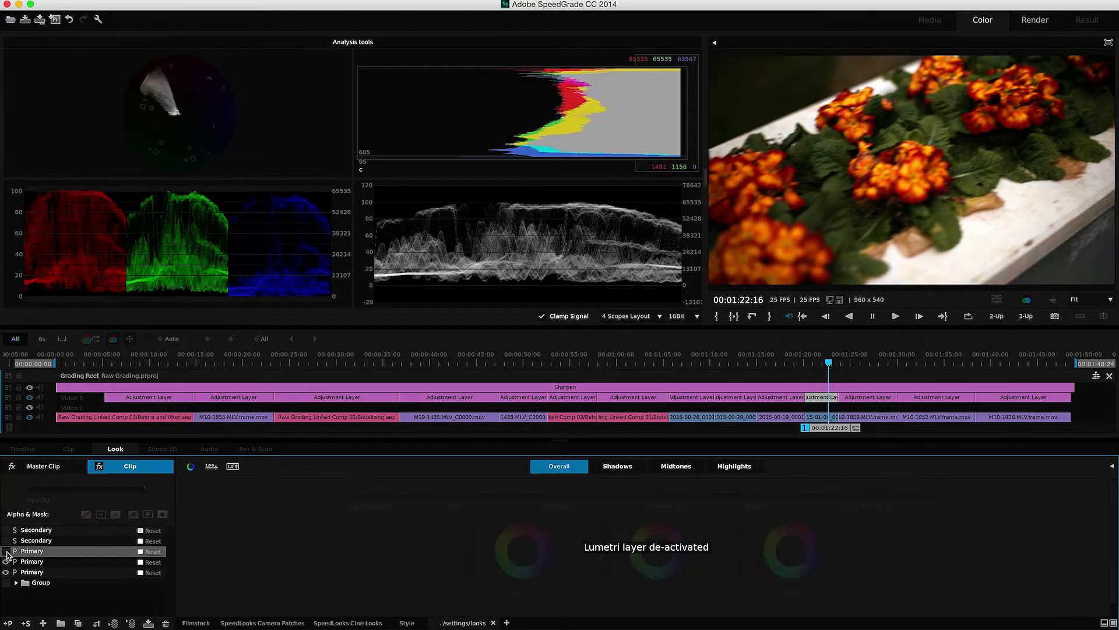
click(6, 551)
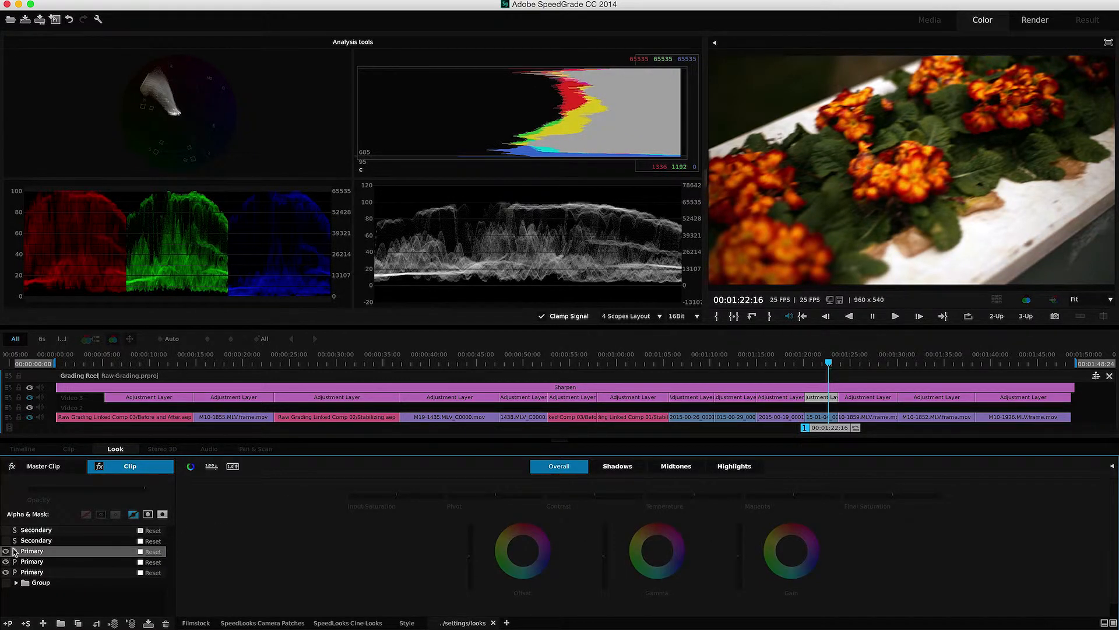
- Toggle the flower and leaf secondary layers individually to review their effect, leaving both active
click(9, 541)
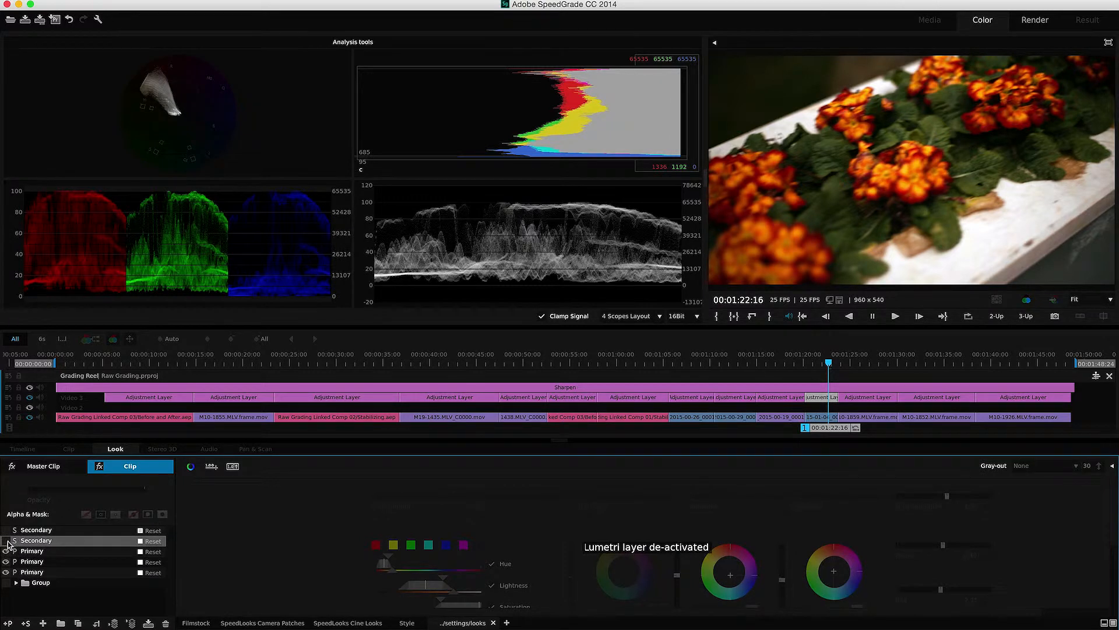
click(7, 541)
click(7, 541)
click(6, 542)
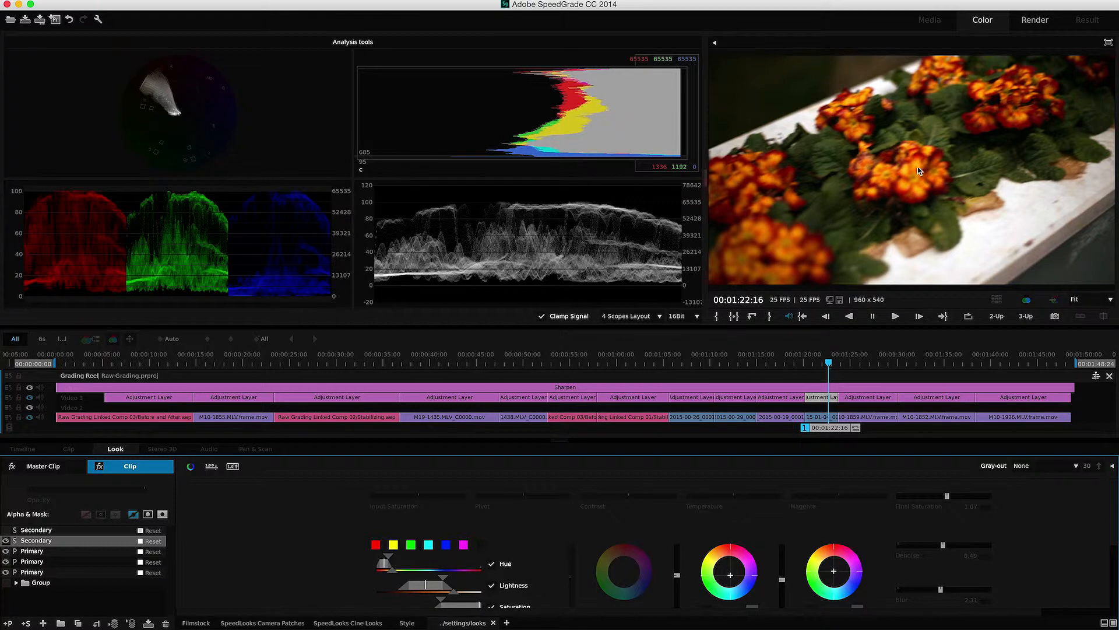
click(6, 541)
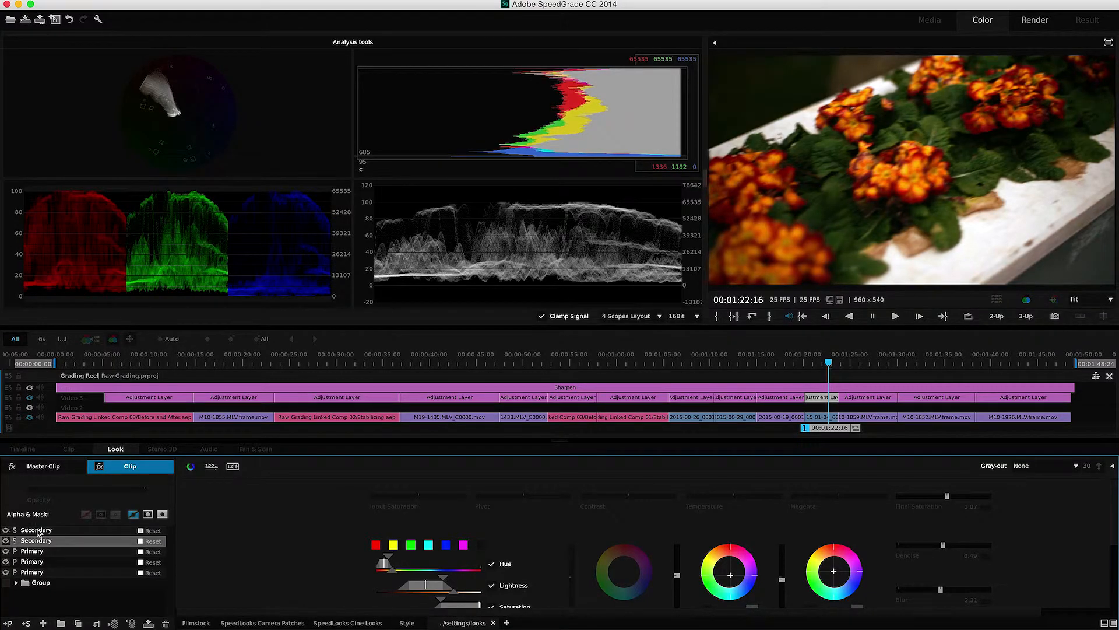
click(5, 530)
click(5, 531)
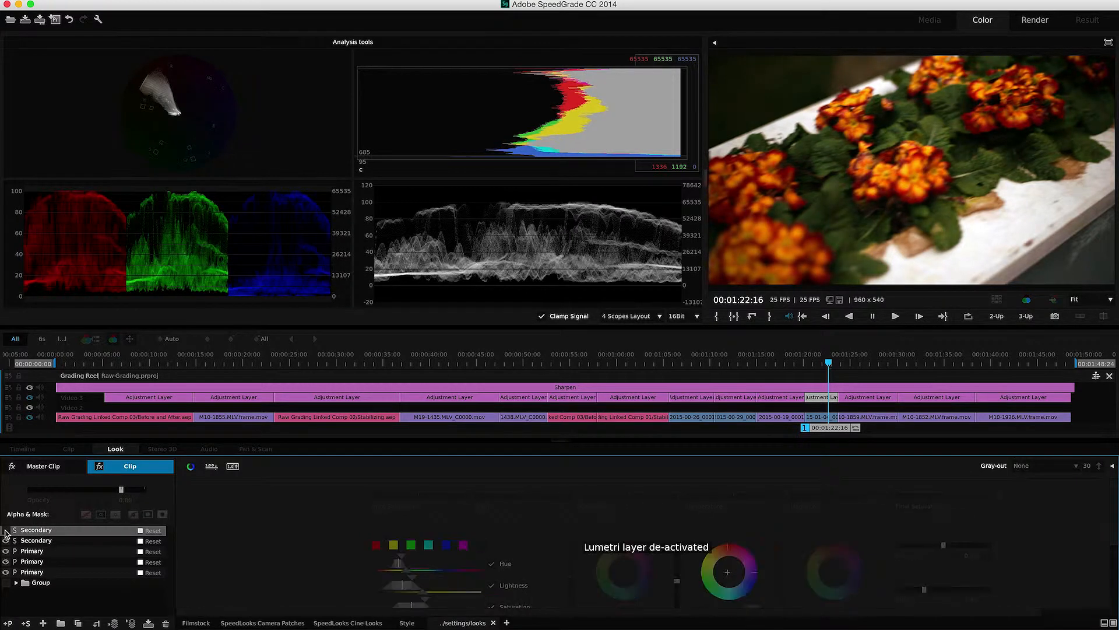
click(5, 530)
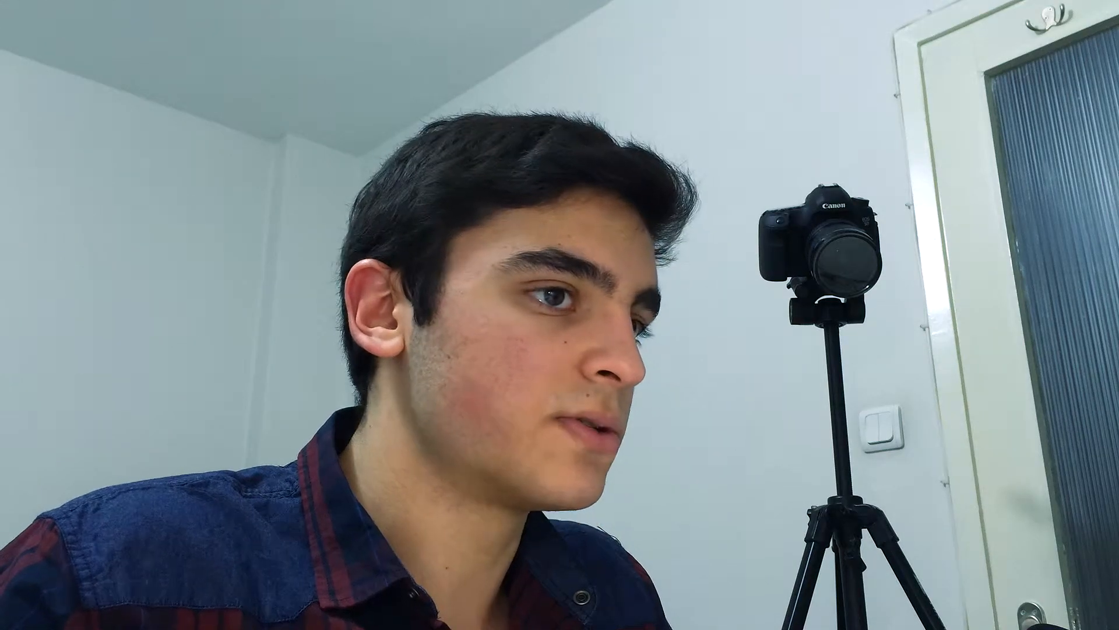
- Deactivate the boat clip's secondary layers, and toggle its lowest primary layer to compare the base correction with the flat image
click(5, 541)
click(5, 530)
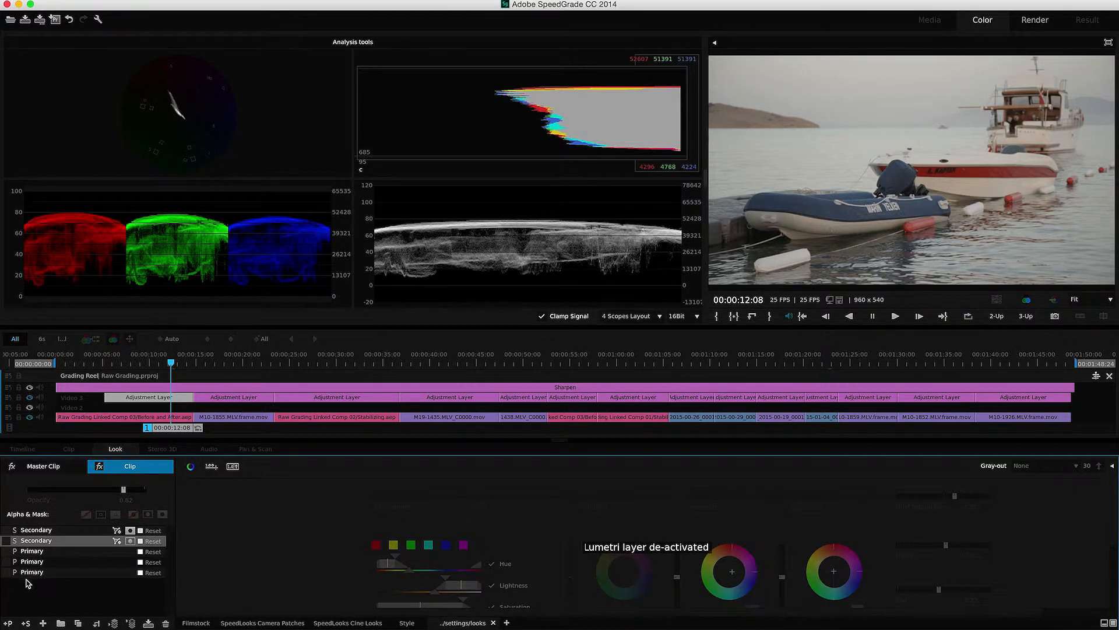
click(6, 574)
click(7, 573)
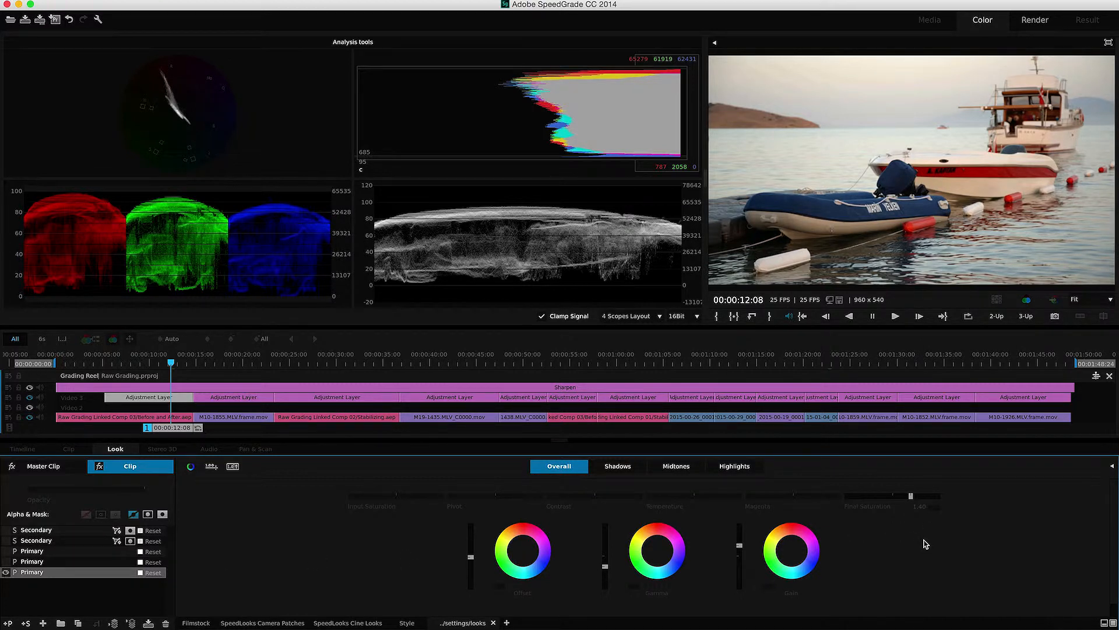
click(6, 573)
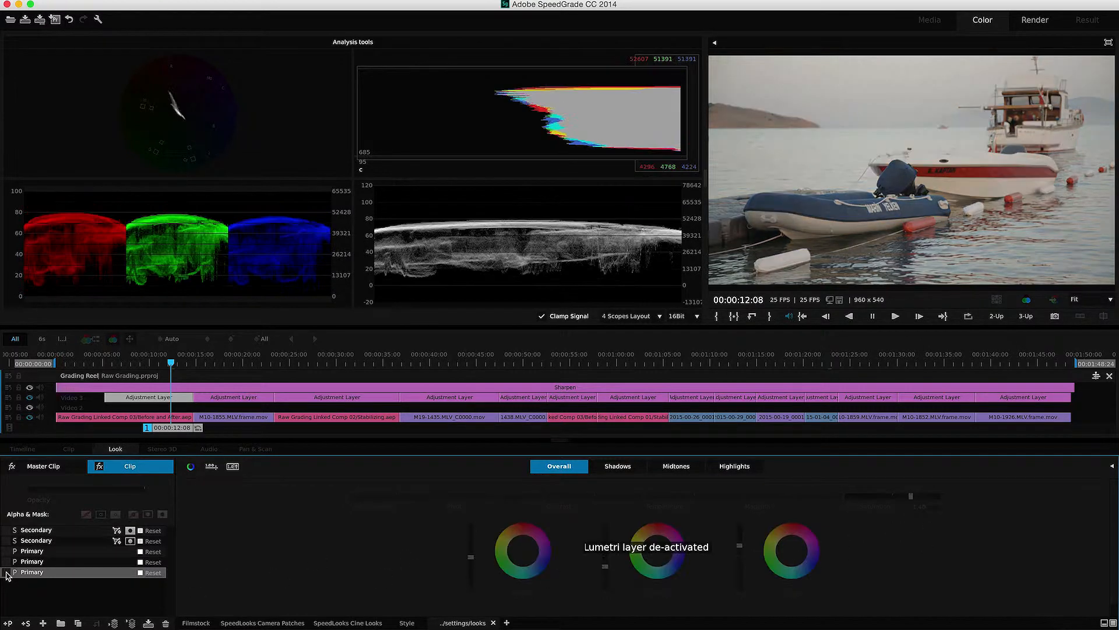
- Reactivate the boat clip's lowest primary layer, and toggle the middle primary layer repeatedly to compare the picture with and without its correction
click(7, 573)
click(6, 563)
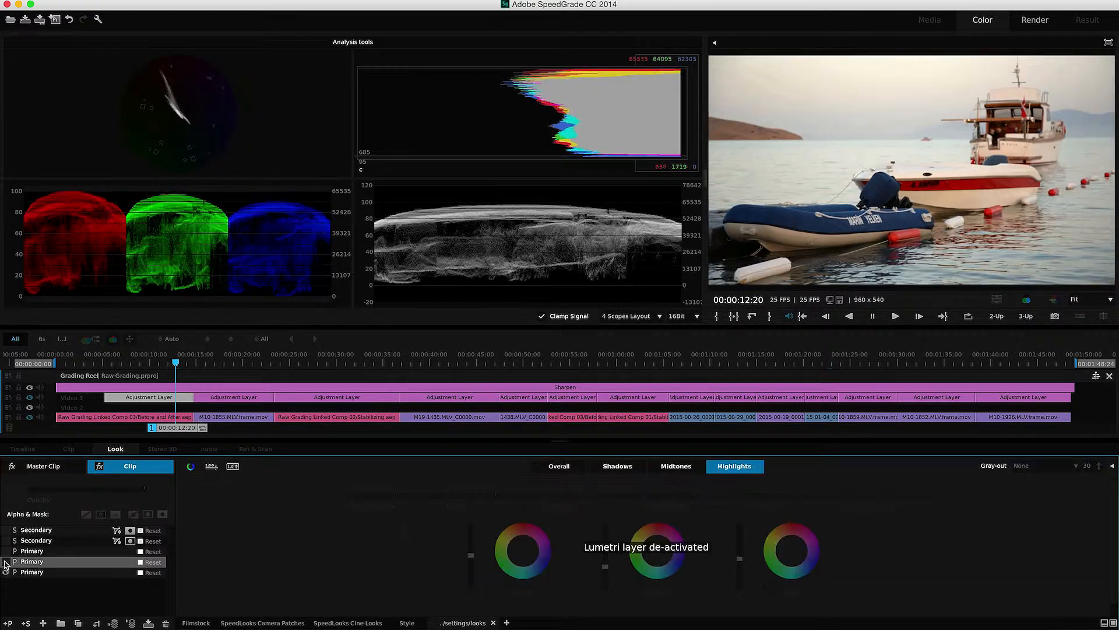
click(6, 562)
click(6, 563)
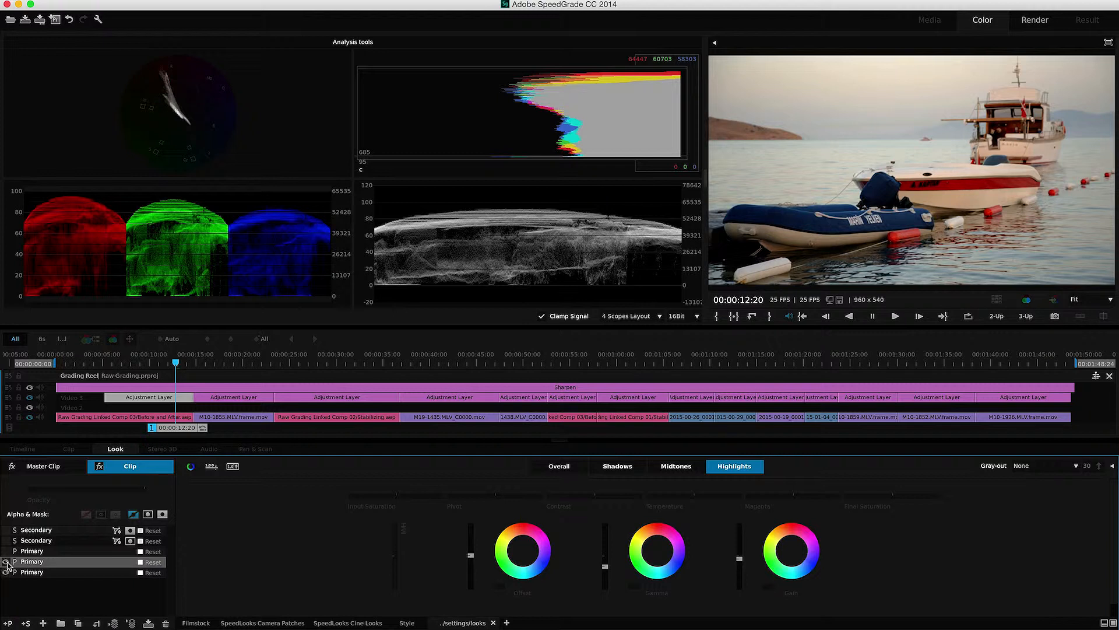
click(6, 562)
click(6, 562)
click(6, 562)
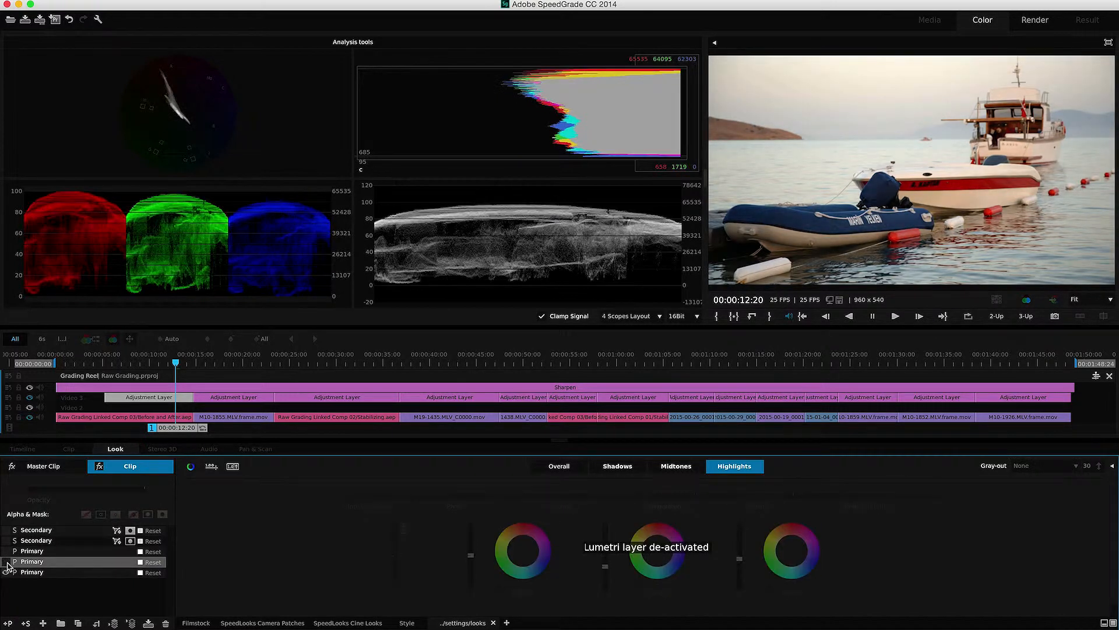
click(6, 562)
click(6, 562)
click(6, 562)
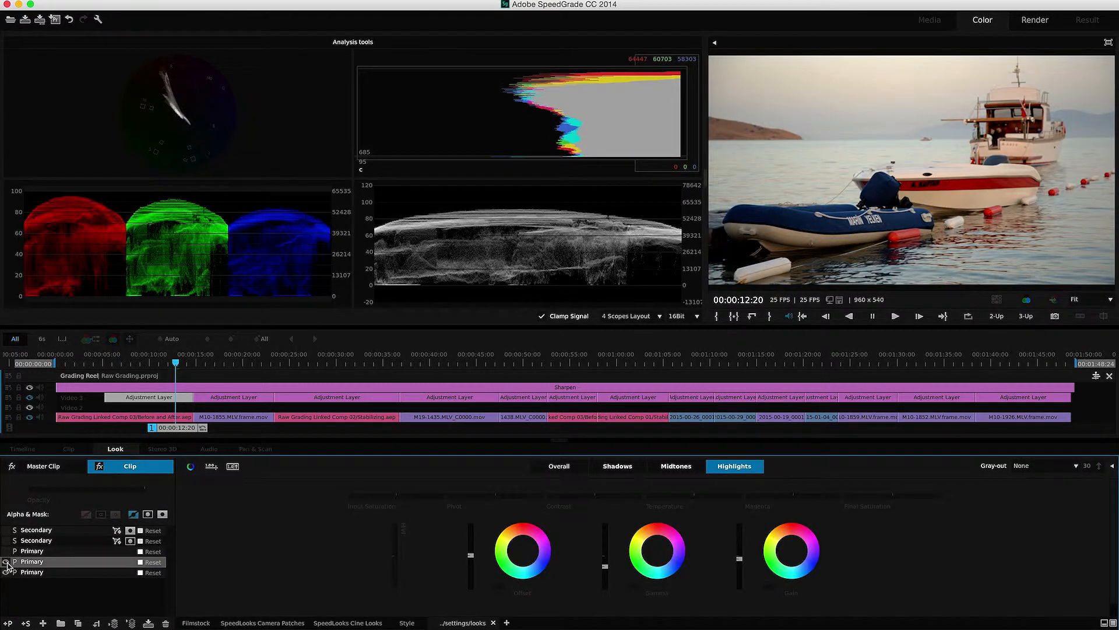
click(676, 467)
- Toggle the boat clip's uppermost primary layer to compare its effect, and review its shadows and midtones settings
click(6, 551)
click(5, 551)
click(6, 551)
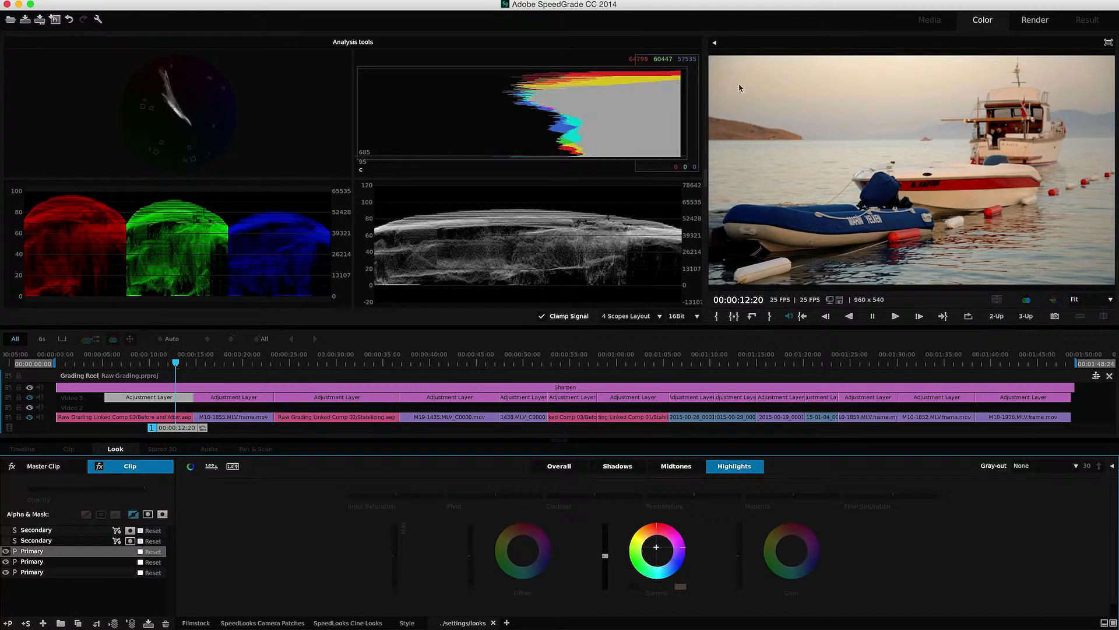
click(6, 551)
click(6, 551)
click(606, 469)
click(694, 472)
- Toggle the boat clip's lower secondary layer to review its effect on the sky, leaving it deactivated
click(30, 541)
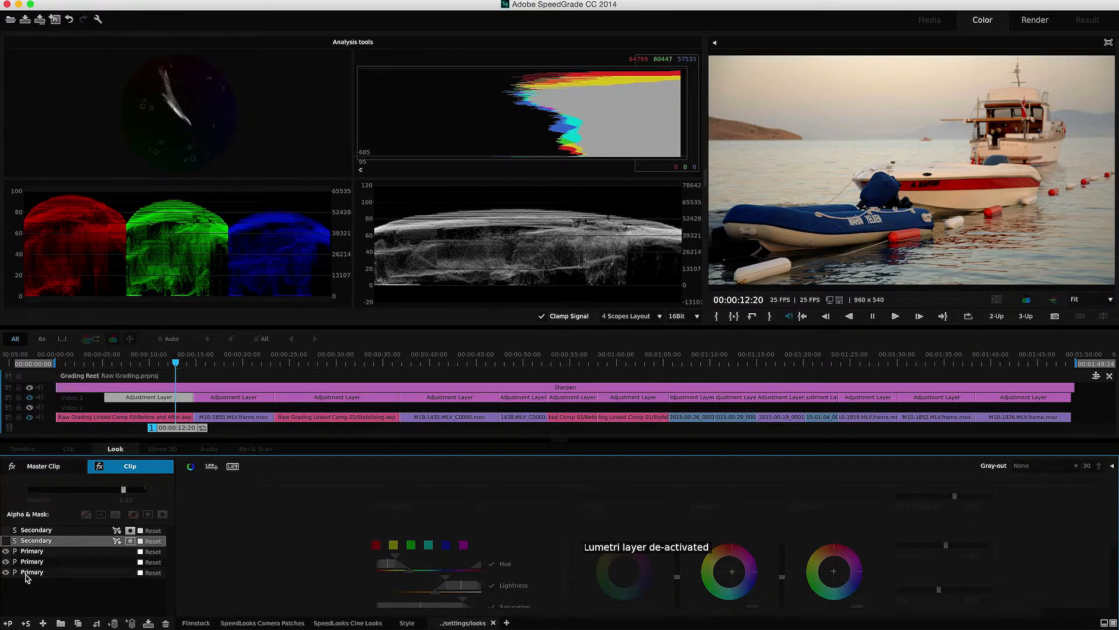
click(6, 541)
click(6, 542)
click(6, 541)
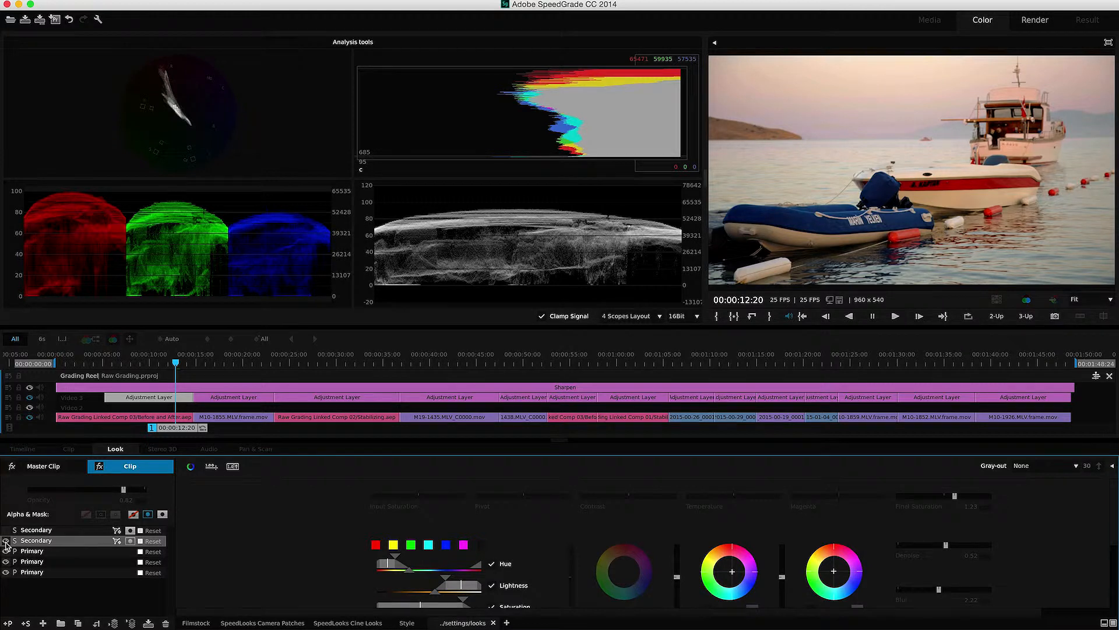
click(6, 542)
click(5, 542)
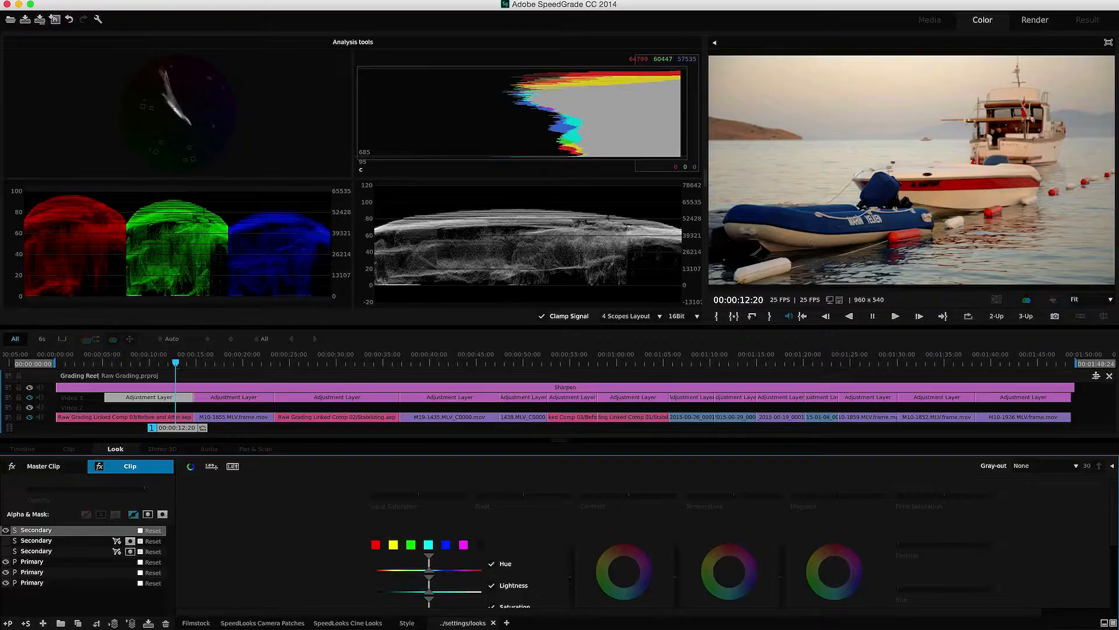
- Key the warm sky tones on the new secondary layer, preview the selection with Color/Gray gray-out, and add more sky samples to the key
scroll(391, 557, down, 1)
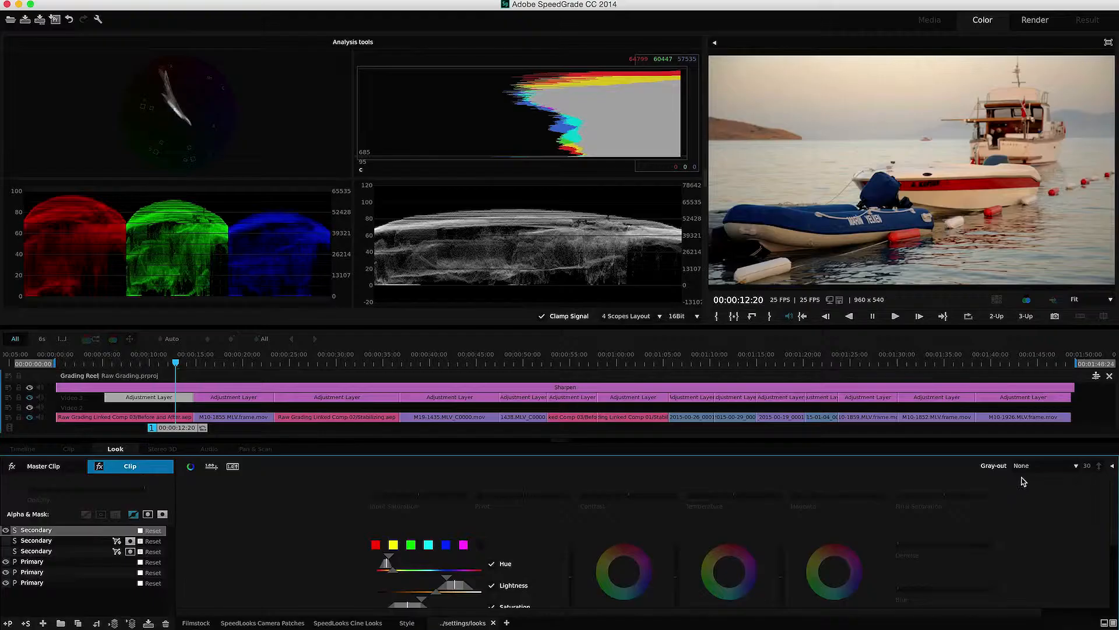
click(1026, 466)
click(1034, 491)
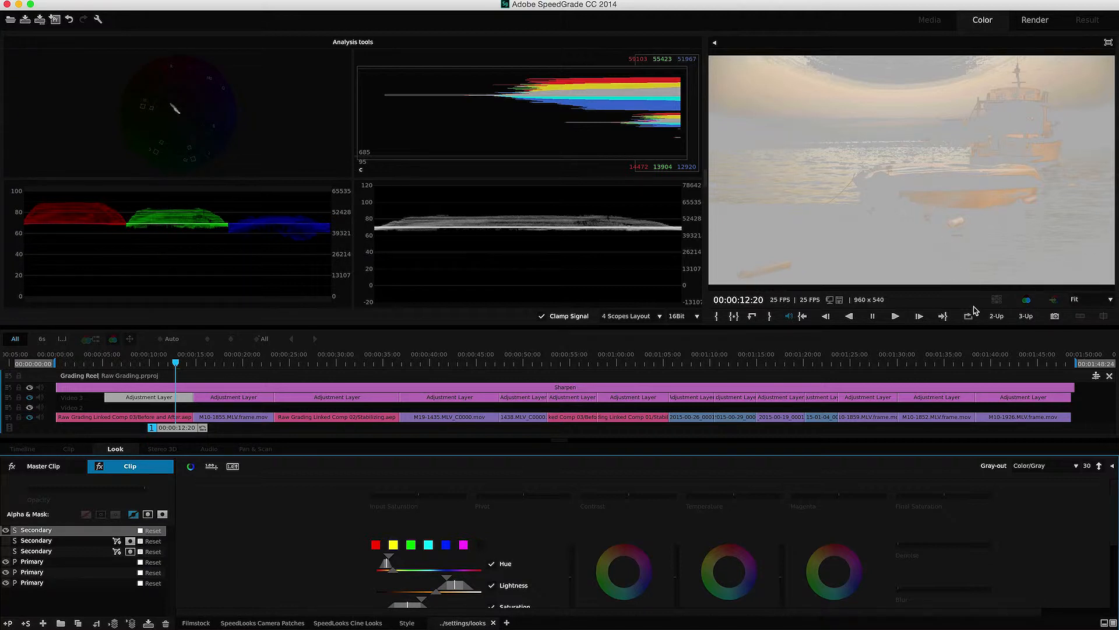
scroll(315, 586, down, 1)
scroll(315, 586, down, 1)
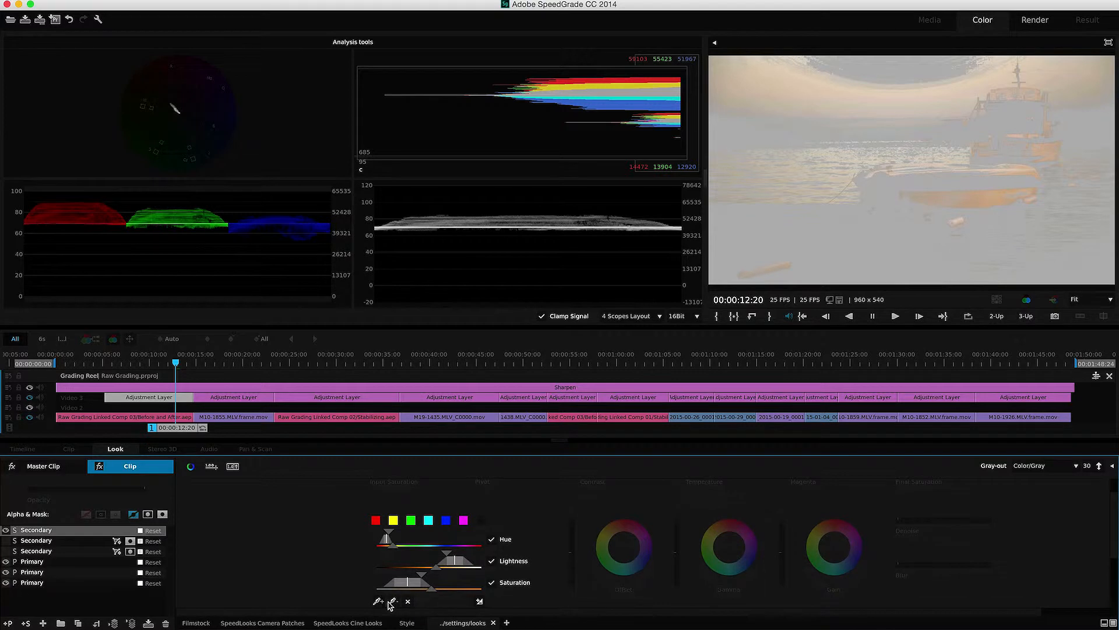
mouse_move(862, 66)
mouse_down()
mouse_move(892, 72)
mouse_move(786, 68)
mouse_move(926, 69)
mouse_move(797, 56)
mouse_move(962, 55)
mouse_move(886, 69)
mouse_up()
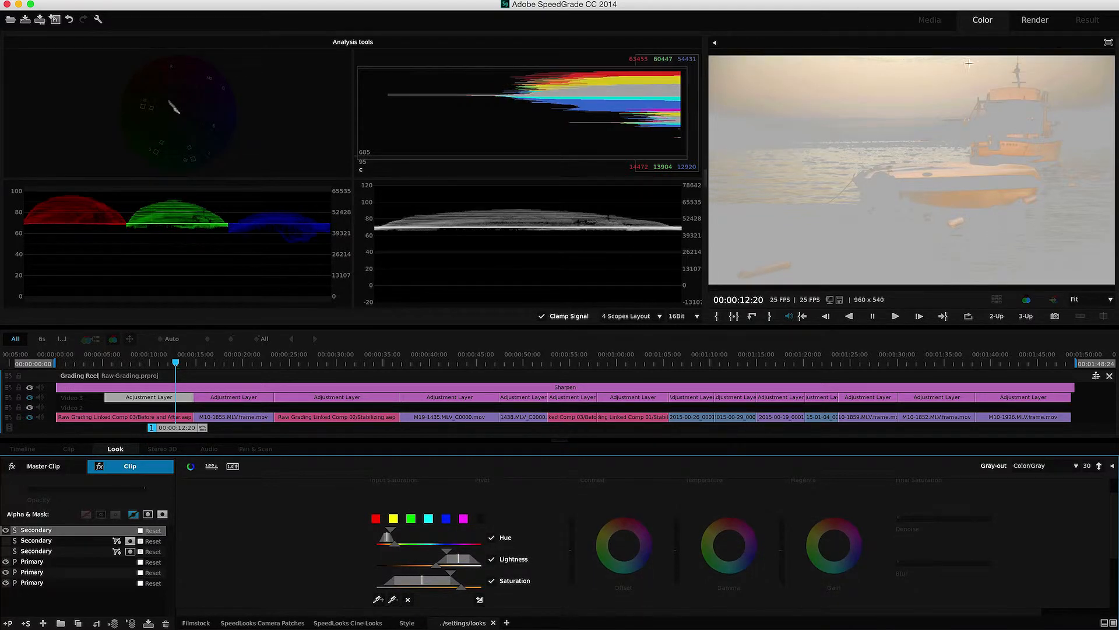
- Compare the key in None and Color/Gray gray-out, and extend it with further samples from the sky just above the horizon
click(1054, 467)
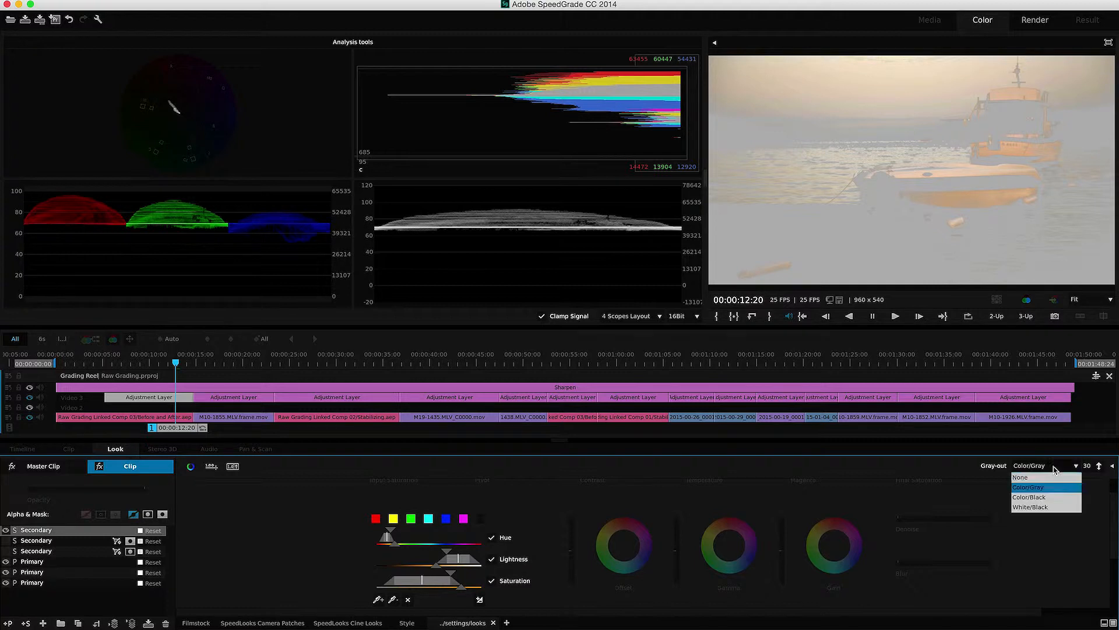
click(1049, 480)
click(1048, 468)
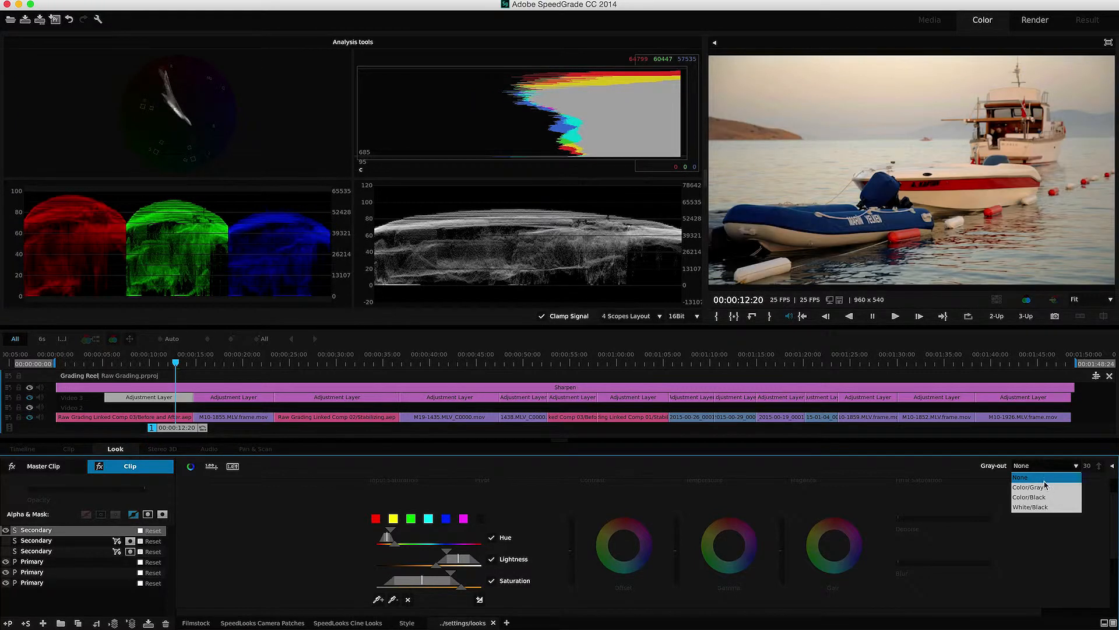
click(933, 472)
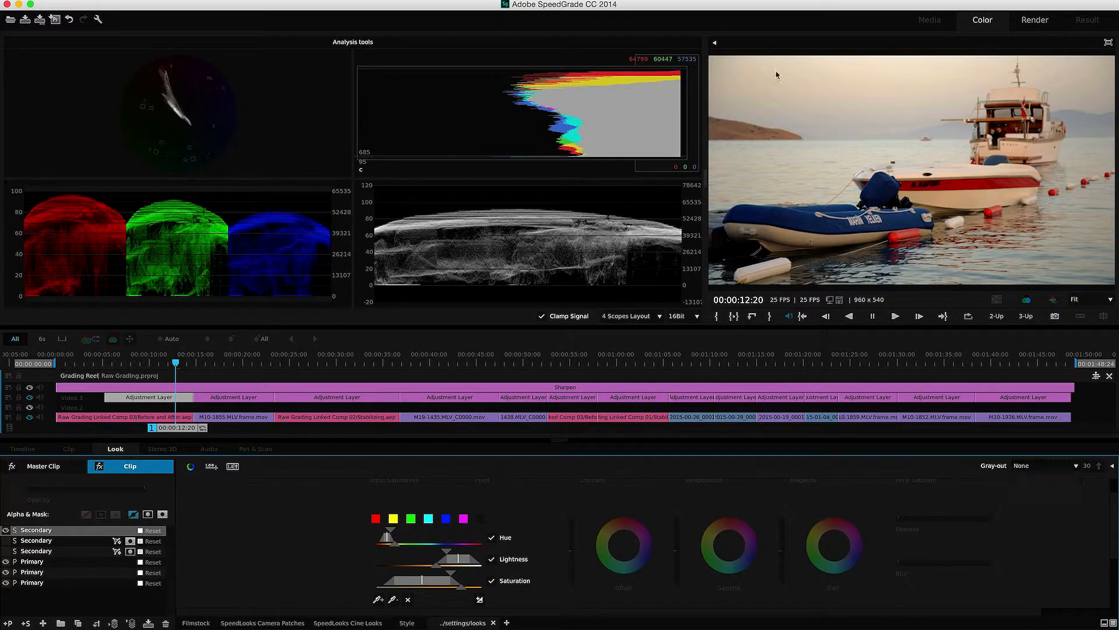
click(1054, 468)
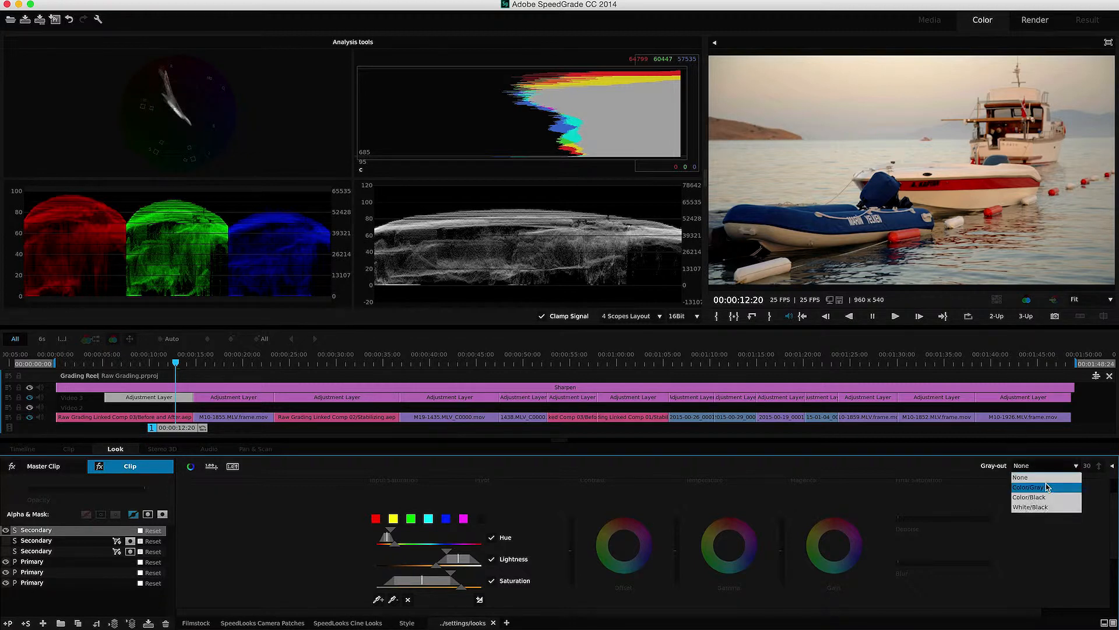
click(1043, 488)
click(378, 599)
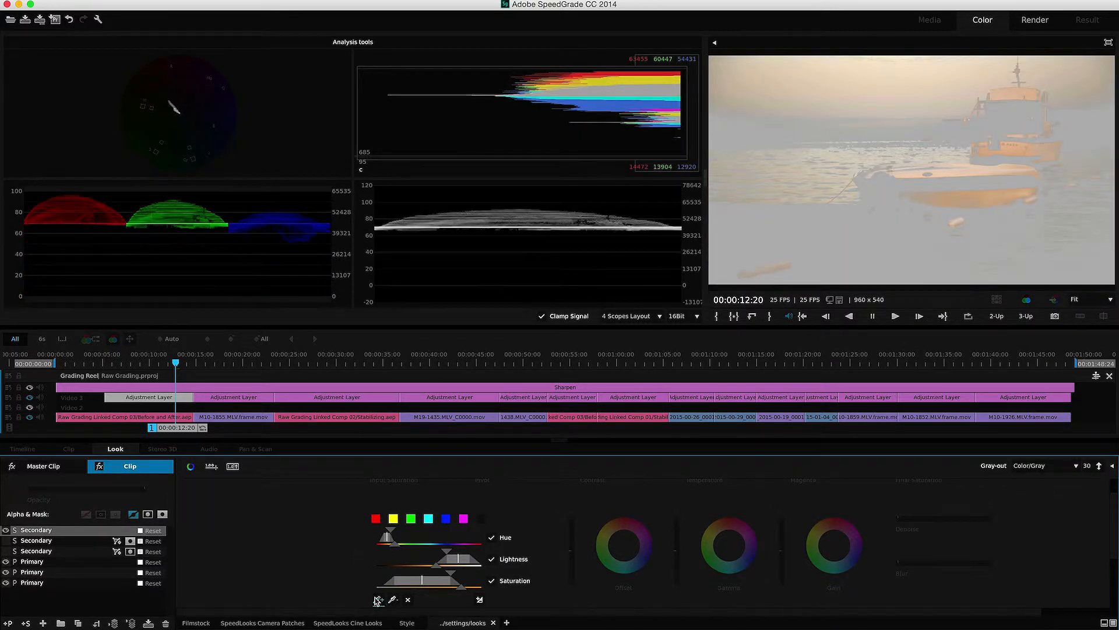
click(841, 120)
click(891, 129)
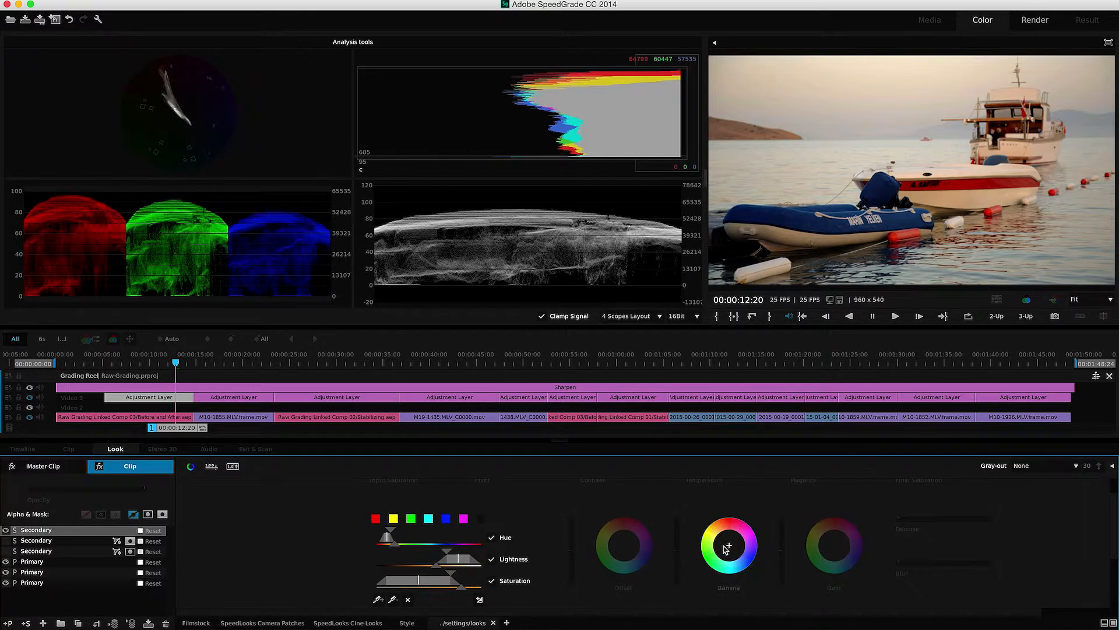
- Shift the keyed sky's gamma slightly towards magenta-blue, and toggle the new secondary layer to compare the sky with and without it
drag(726, 548, 732, 545)
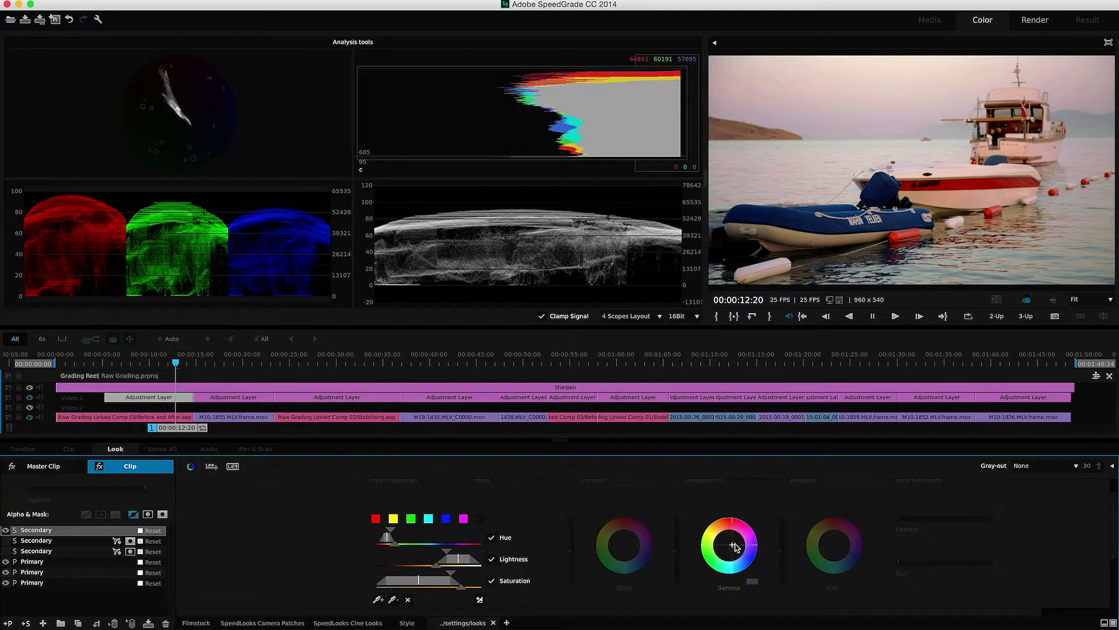
click(7, 531)
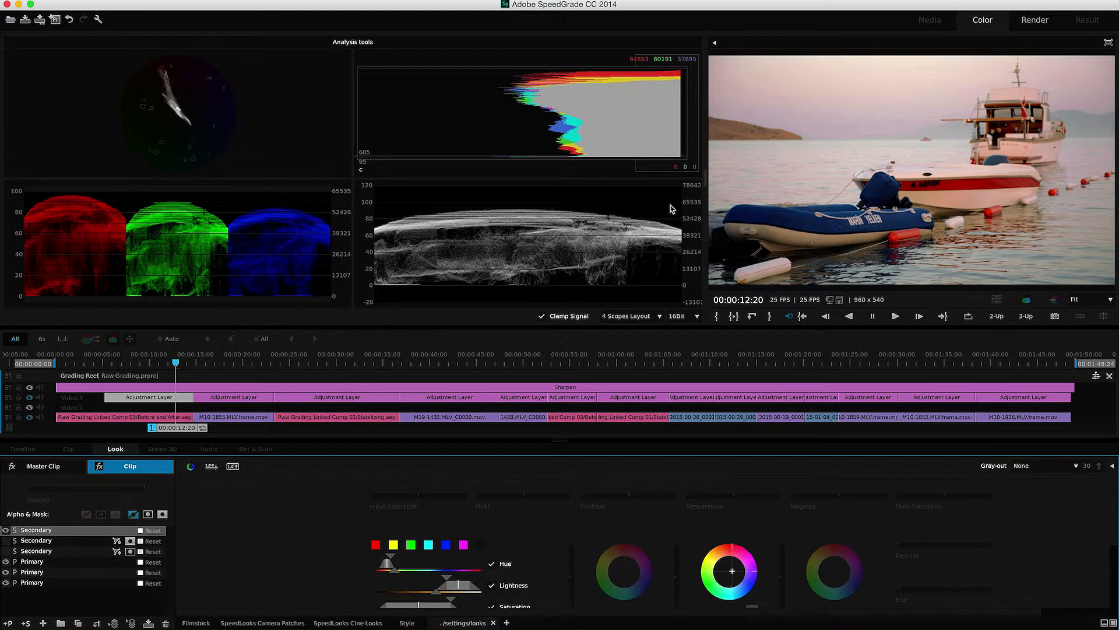
click(7, 530)
scroll(231, 545, down, 2)
click(6, 530)
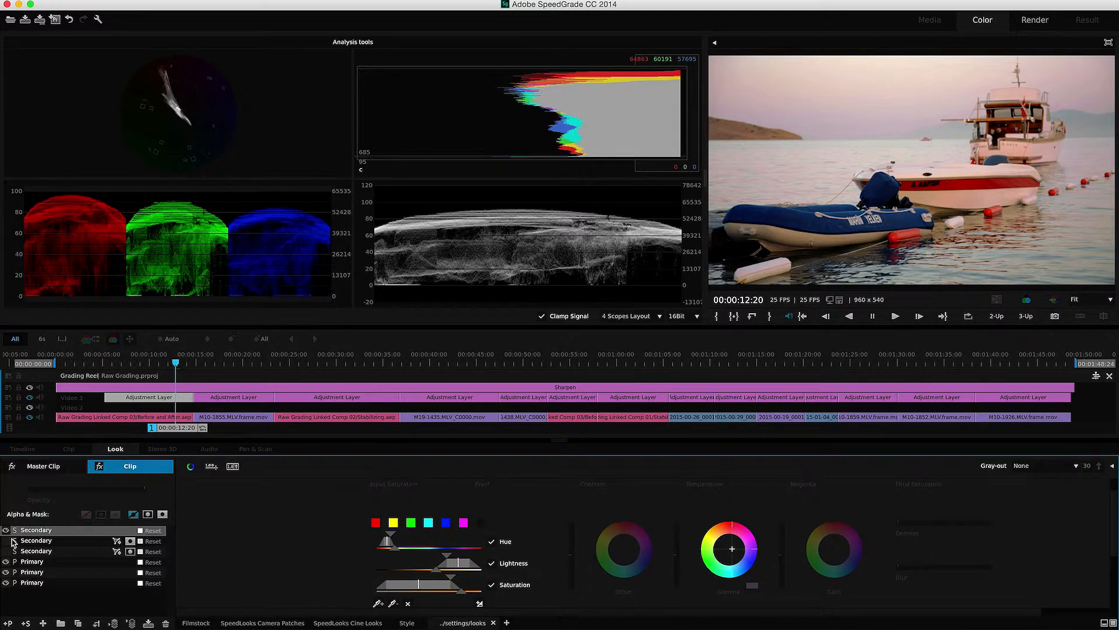
click(6, 551)
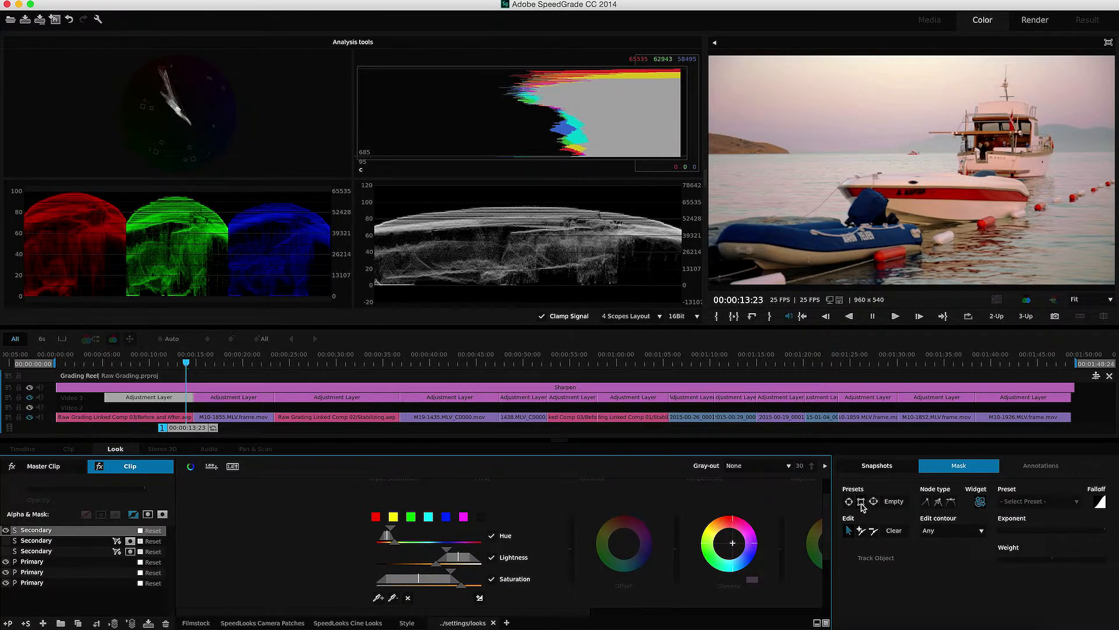
- Add a rectangular mask to the sky secondary layer, and move and stretch it across the whole sky down to the horizon
click(861, 531)
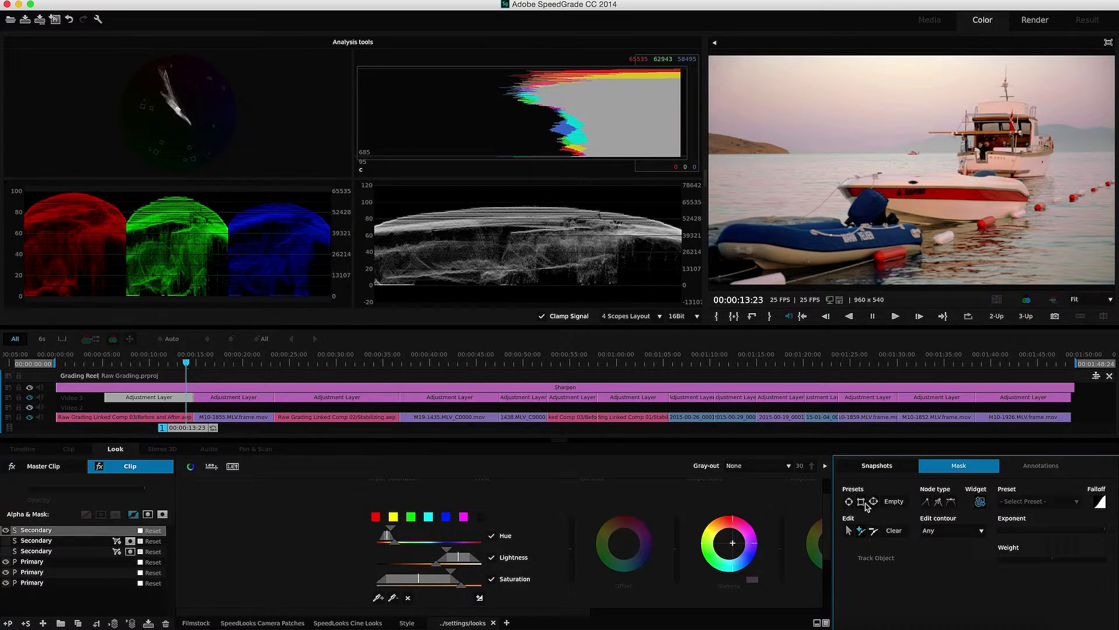
click(861, 502)
click(848, 531)
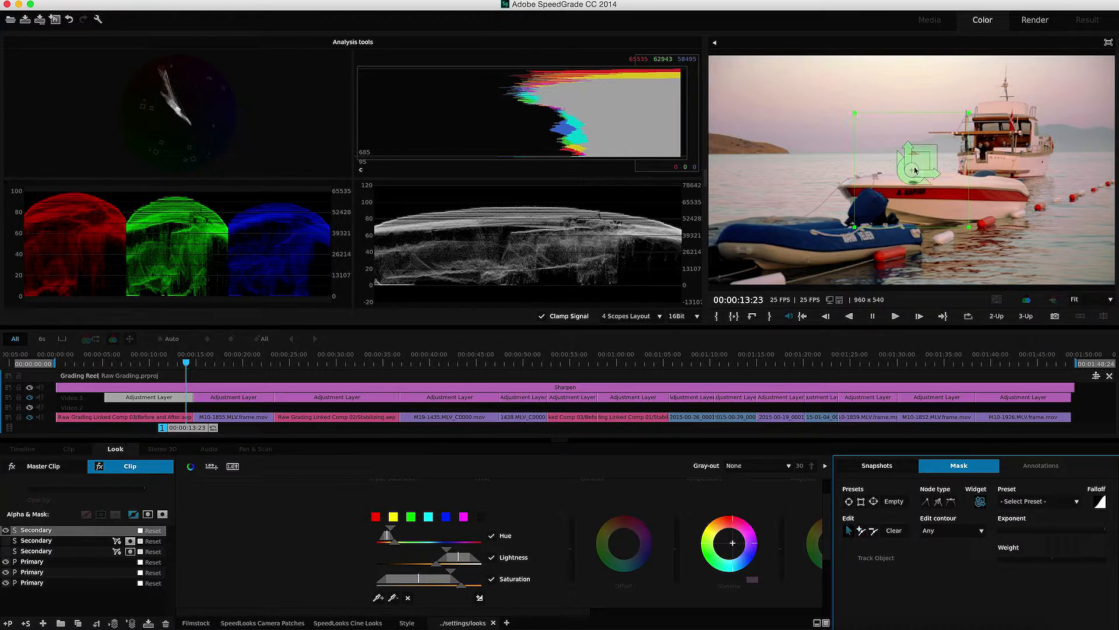
drag(910, 175, 901, 123)
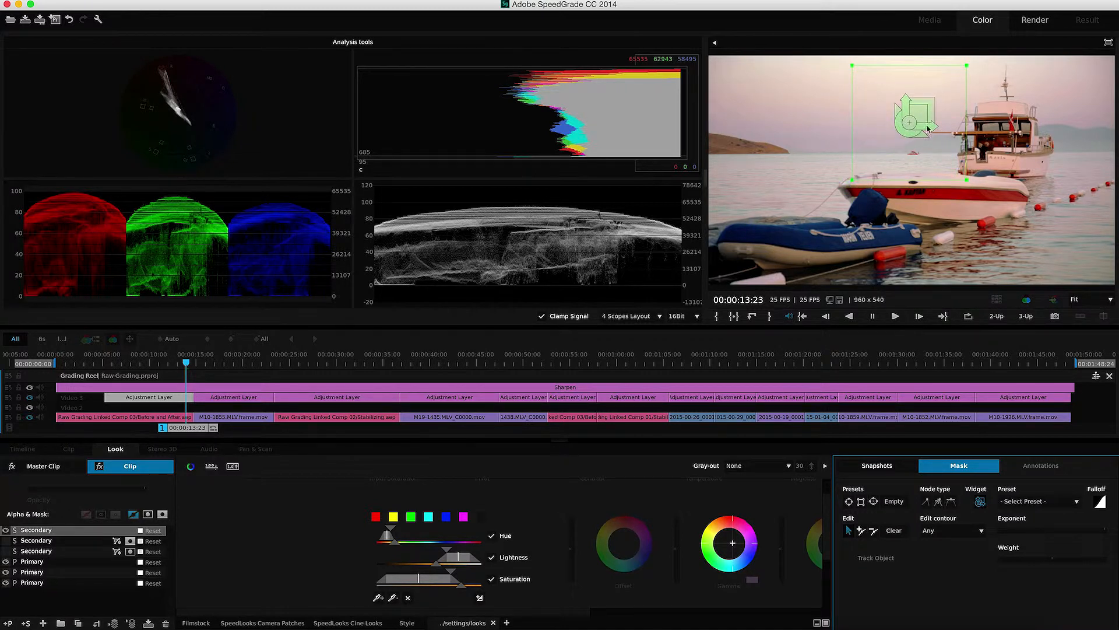
drag(933, 130, 1015, 138)
drag(926, 106, 932, 100)
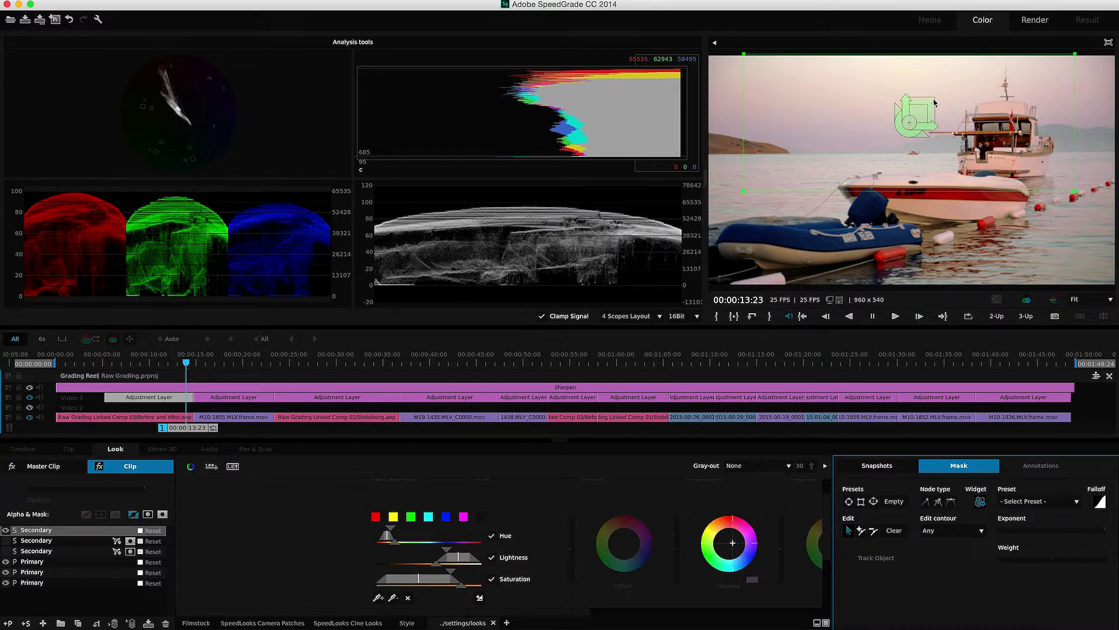
drag(906, 101, 908, 109)
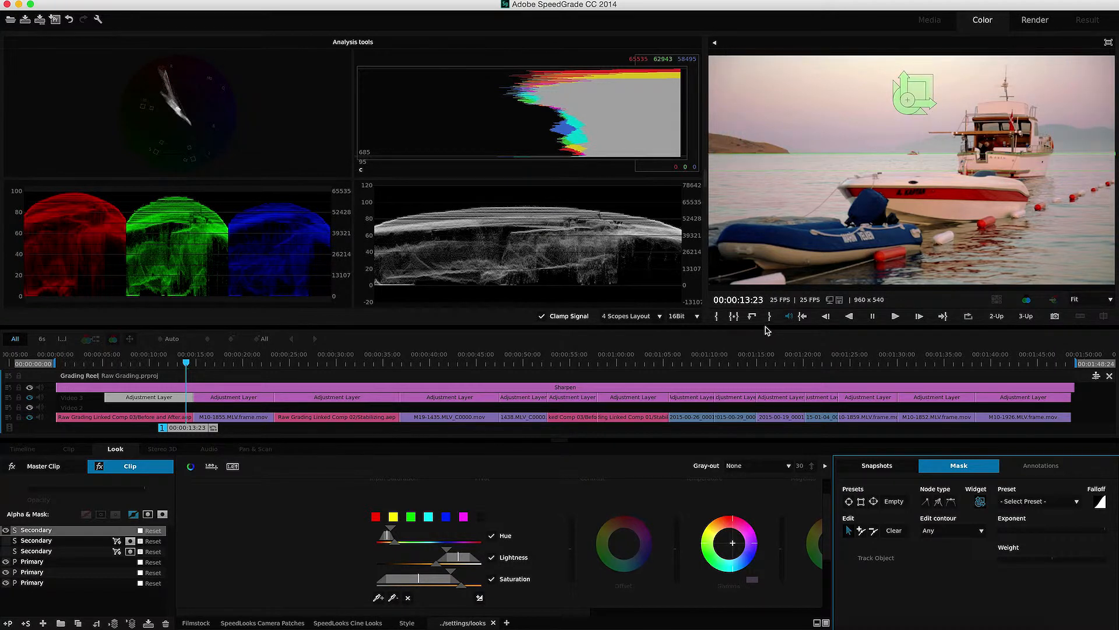
- Limit the sky correction to the masked area, check the selection in Color/Gray gray-out, and return gray-out to None
click(147, 515)
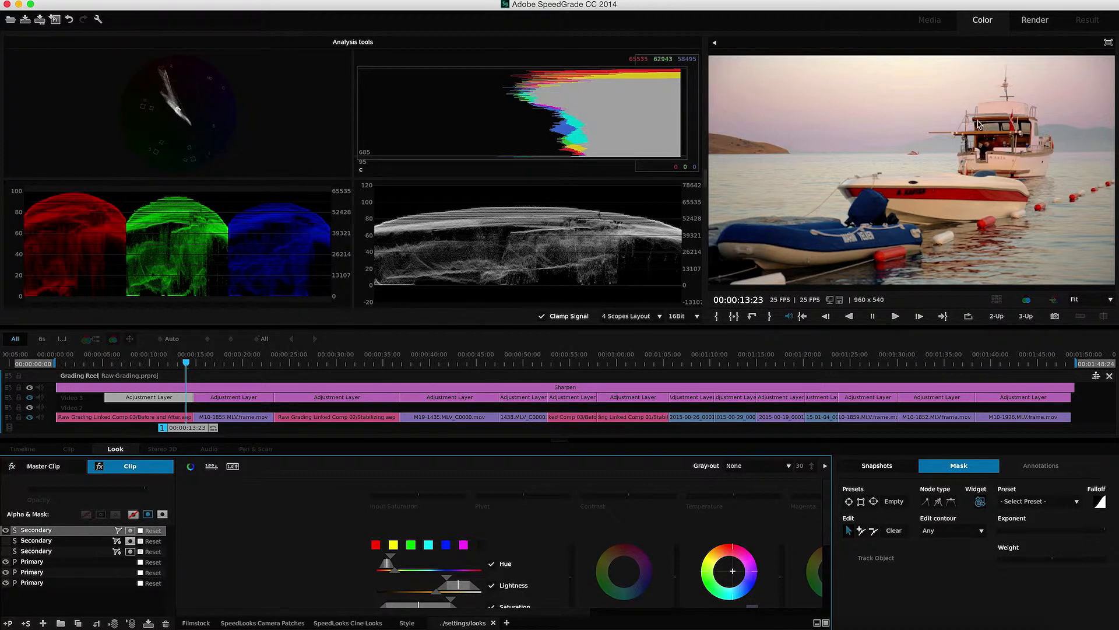
click(755, 466)
click(751, 480)
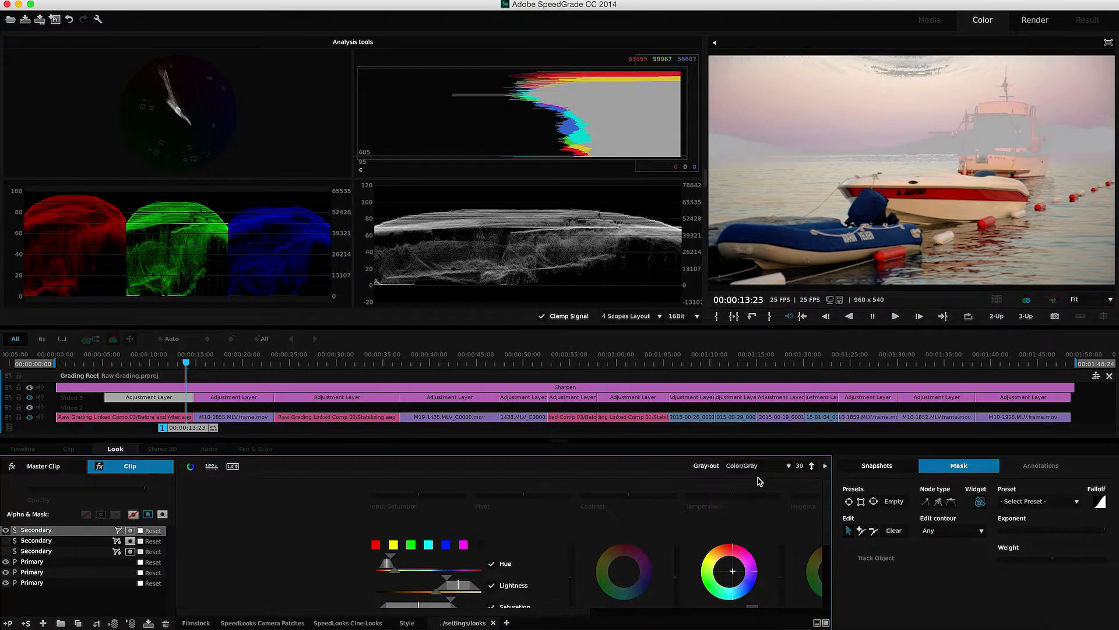
click(758, 467)
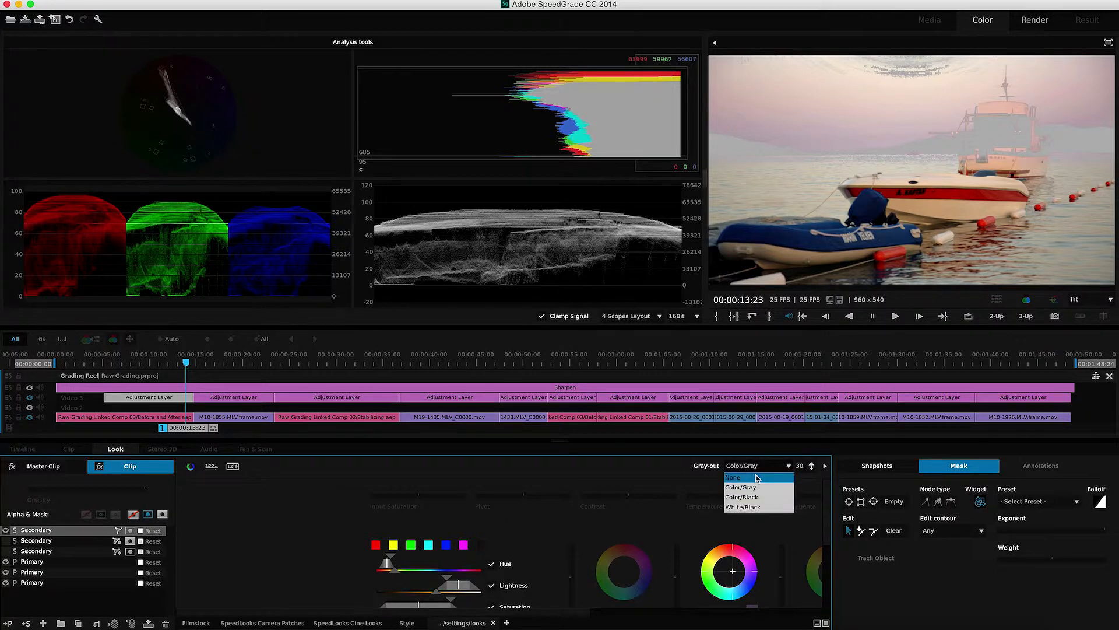
click(742, 474)
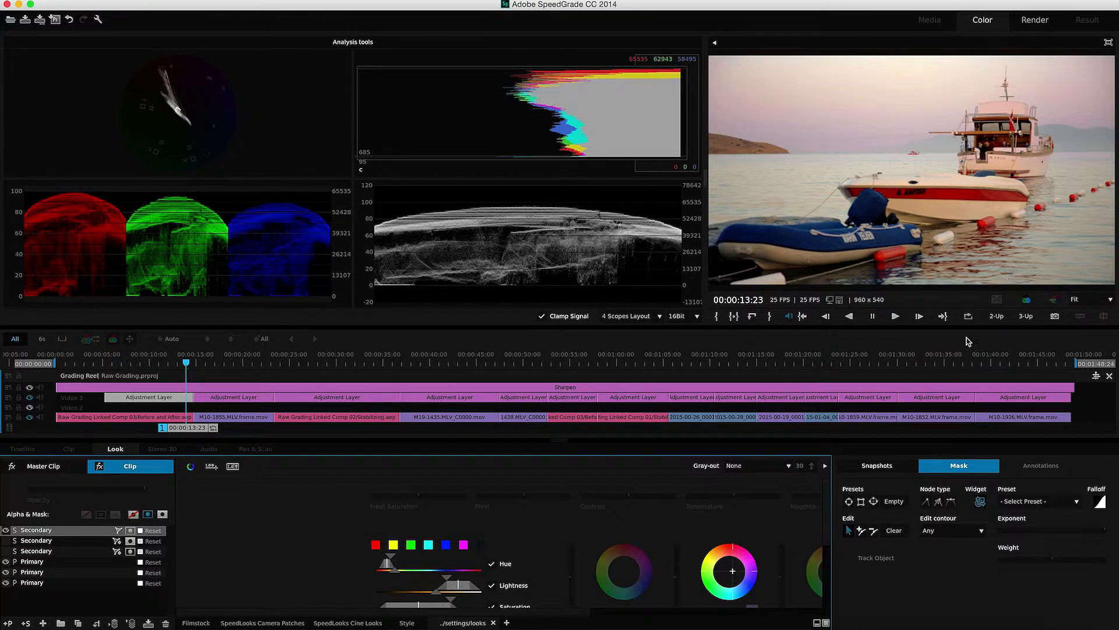
- Show the sky mask, scrub through the boat clip to check its placement against the horizon, and select the underlying footage clip
click(958, 472)
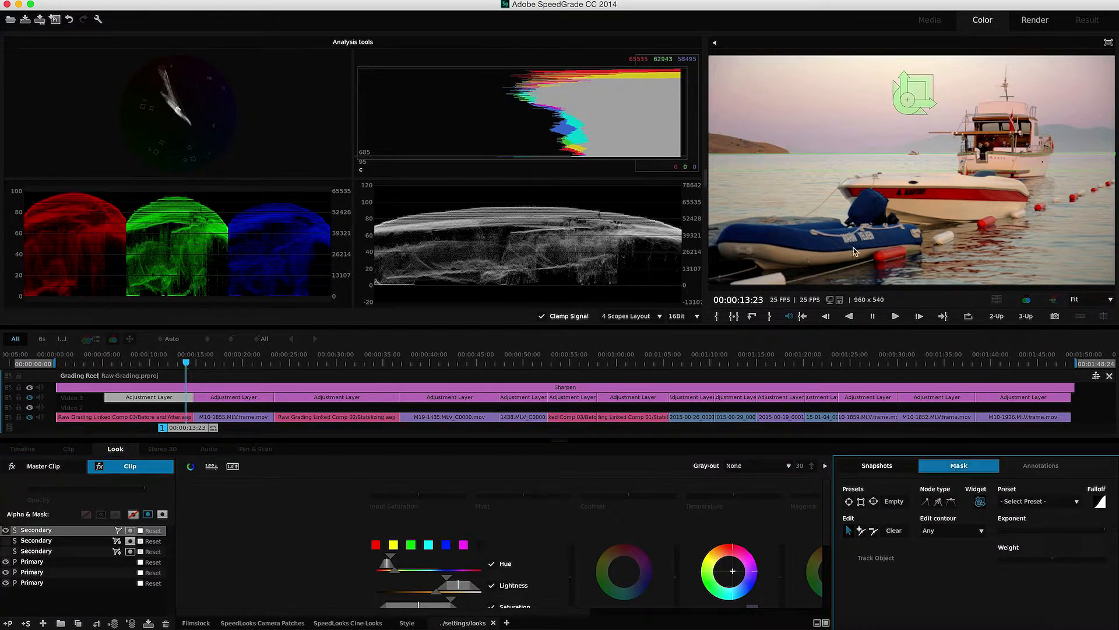
mouse_move(186, 362)
mouse_down()
mouse_move(150, 375)
mouse_move(185, 369)
mouse_up()
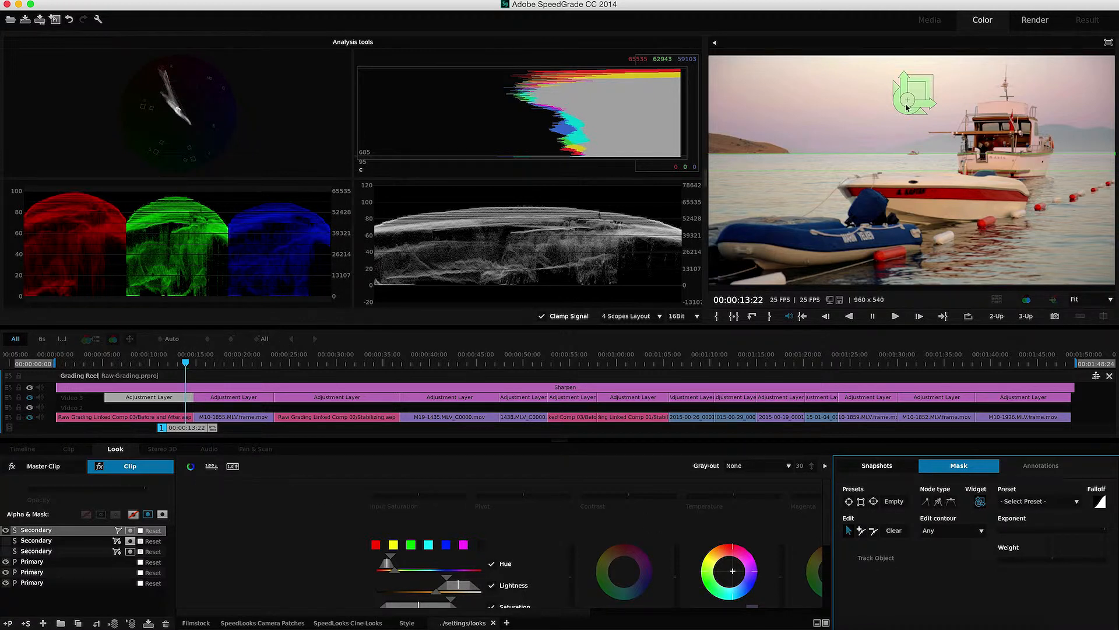
drag(185, 363, 162, 374)
drag(176, 371, 180, 367)
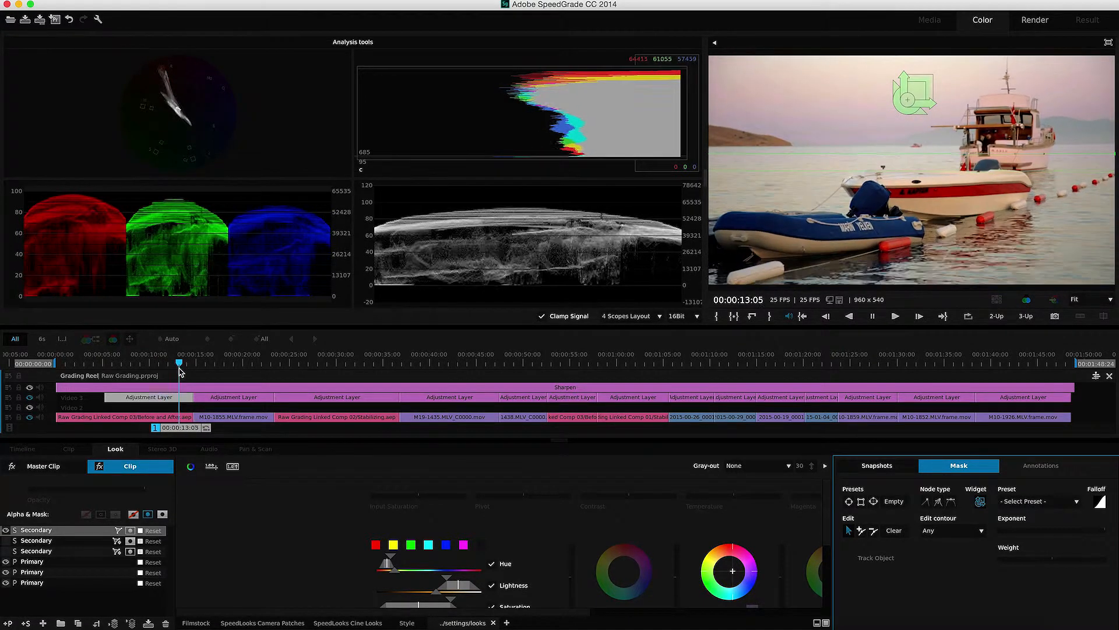
click(178, 417)
click(961, 466)
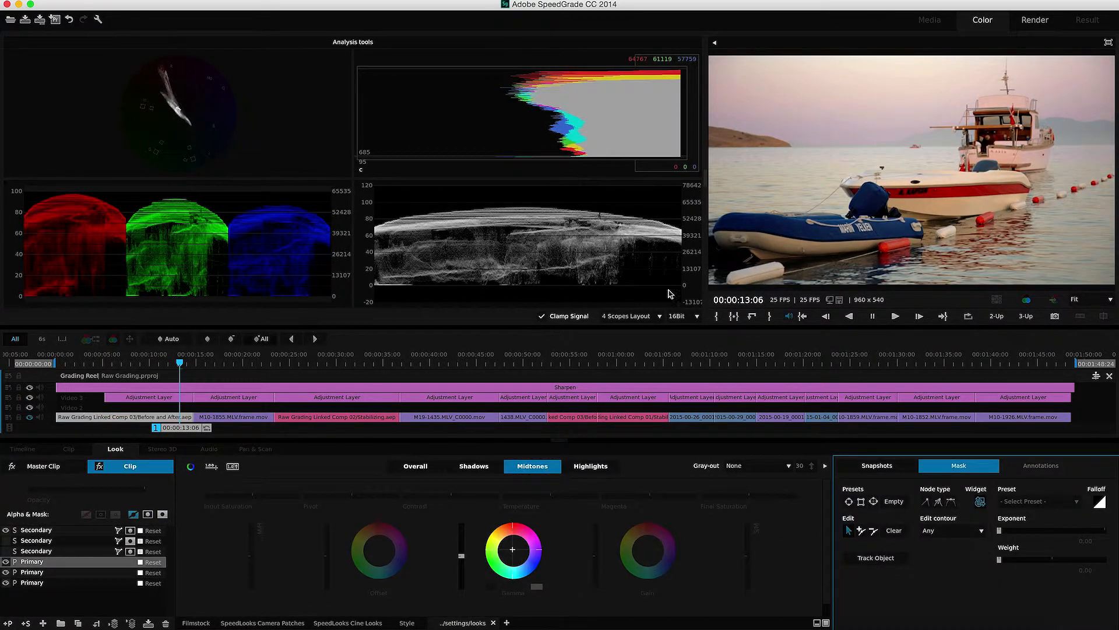
- Turn on Auto keyframing for the sky secondary layer, and raise its mask to the horizon at about 11 seconds
click(64, 530)
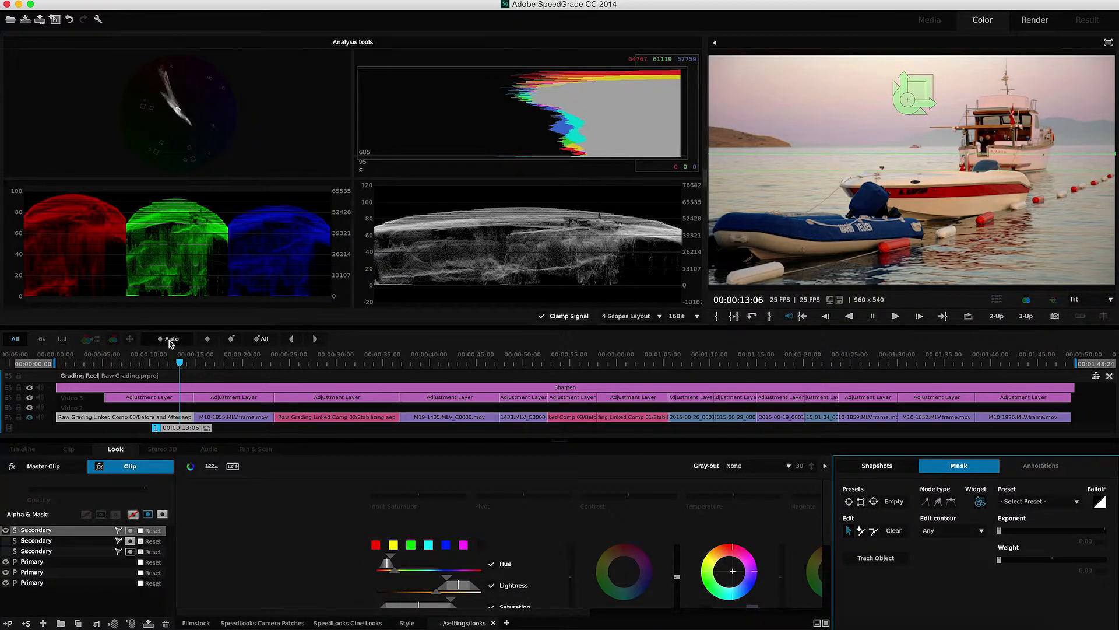
drag(179, 362, 161, 364)
drag(905, 98, 906, 54)
- Keyframe the sky mask at 00:00:09:15 by moving it further up to meet the horizon
drag(157, 353, 145, 356)
scroll(910, 85, down, 1)
drag(910, 86, 911, 63)
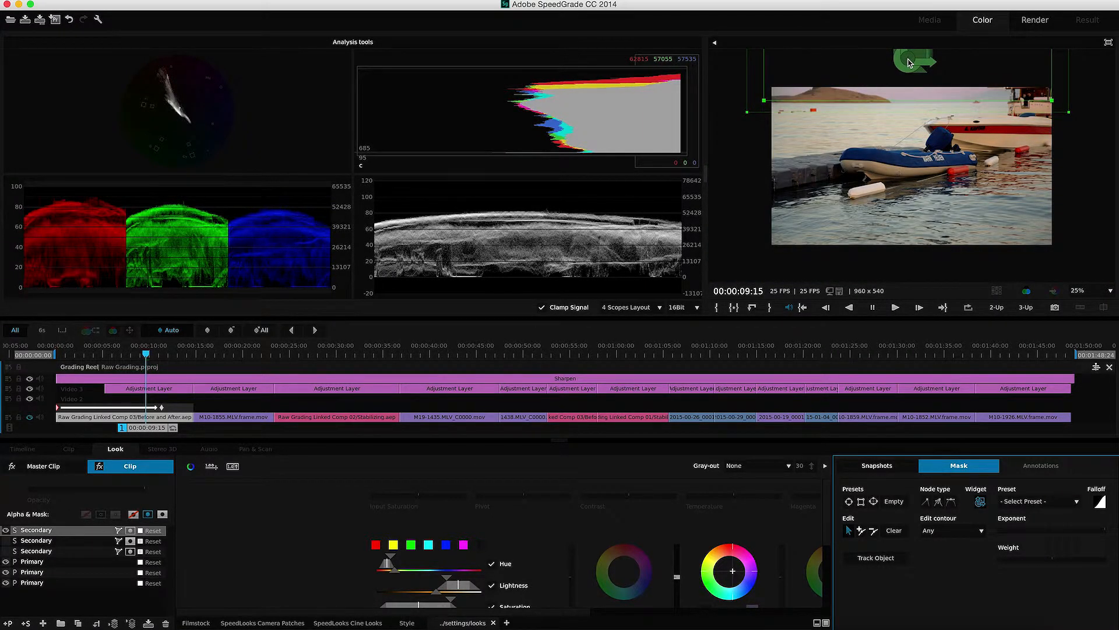
click(1089, 290)
click(1085, 299)
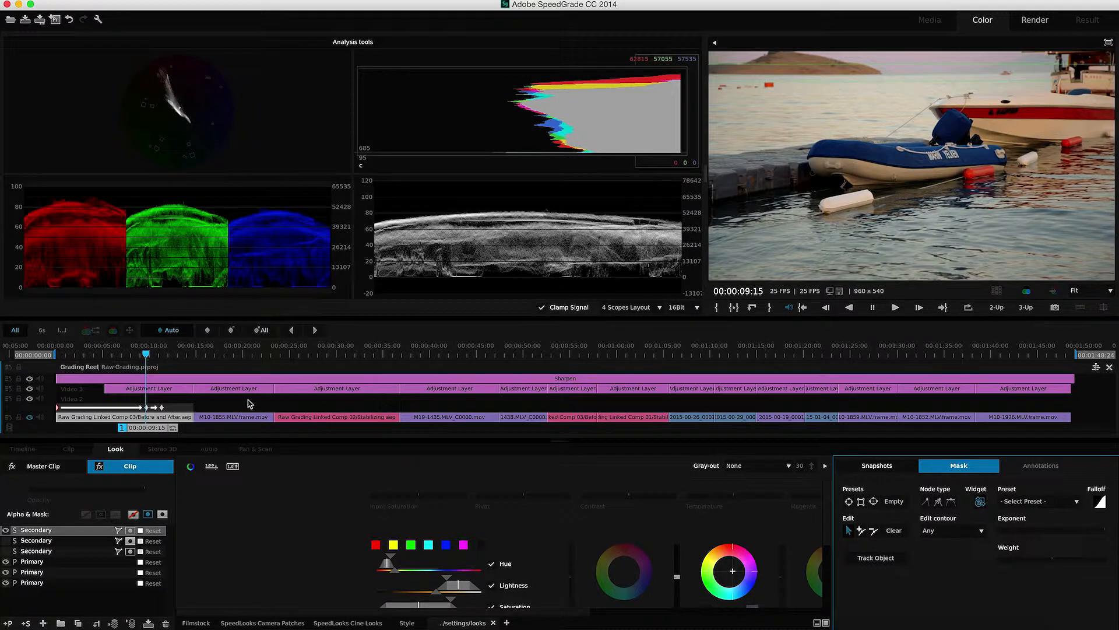
- Keyframe the sky mask at 00:00:14:09 by moving it down until it reaches the horizon
drag(150, 352, 190, 359)
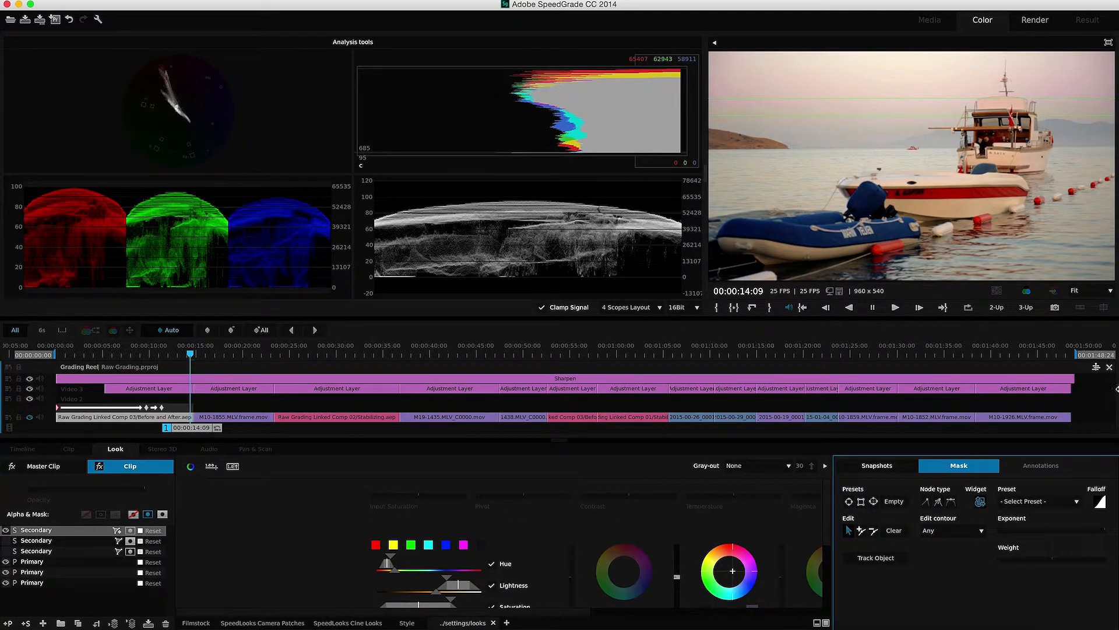
click(1099, 296)
click(1081, 309)
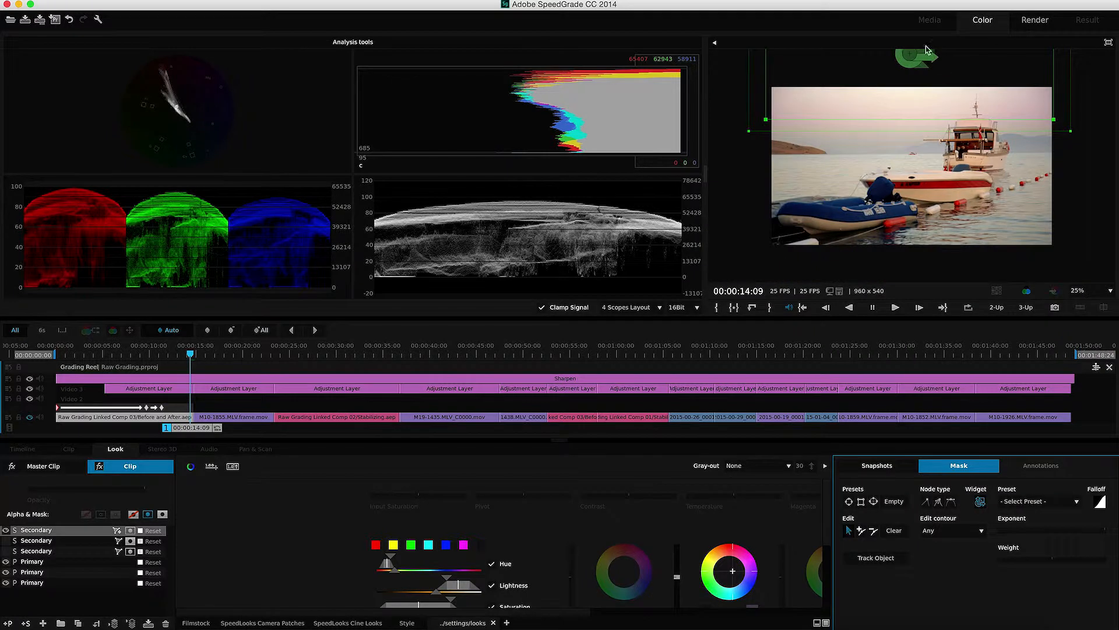
drag(910, 86, 911, 85)
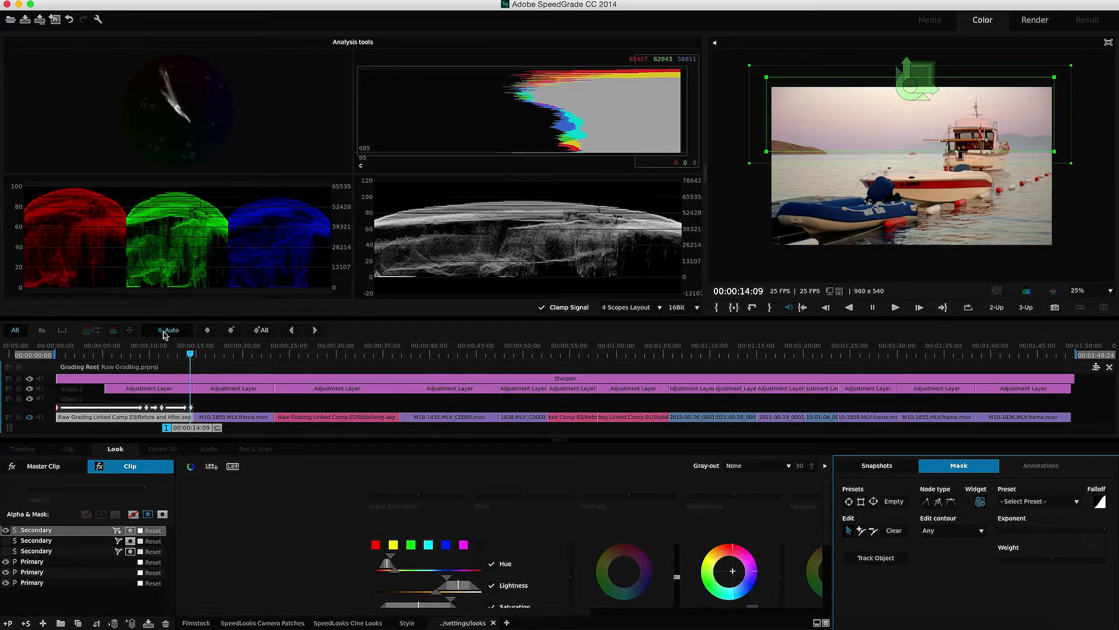
click(1097, 290)
click(1091, 303)
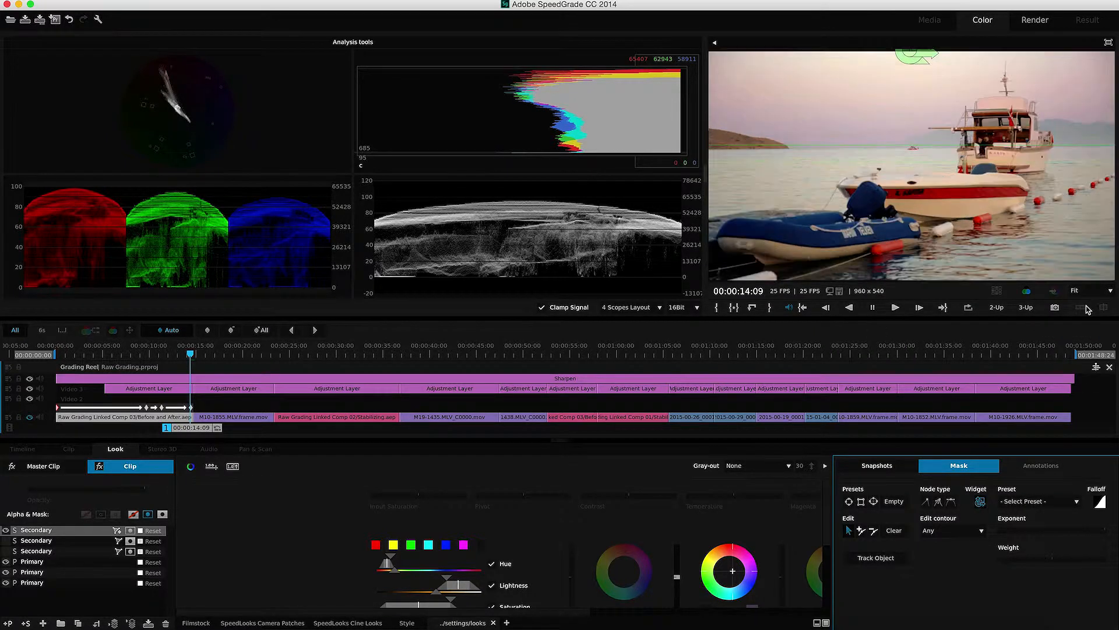
- Go back to 00:00:13:09 and toggle the sky secondary layer to compare the shot with and without the correction
mouse_move(190, 357)
mouse_down()
mouse_move(133, 372)
mouse_move(182, 366)
mouse_up()
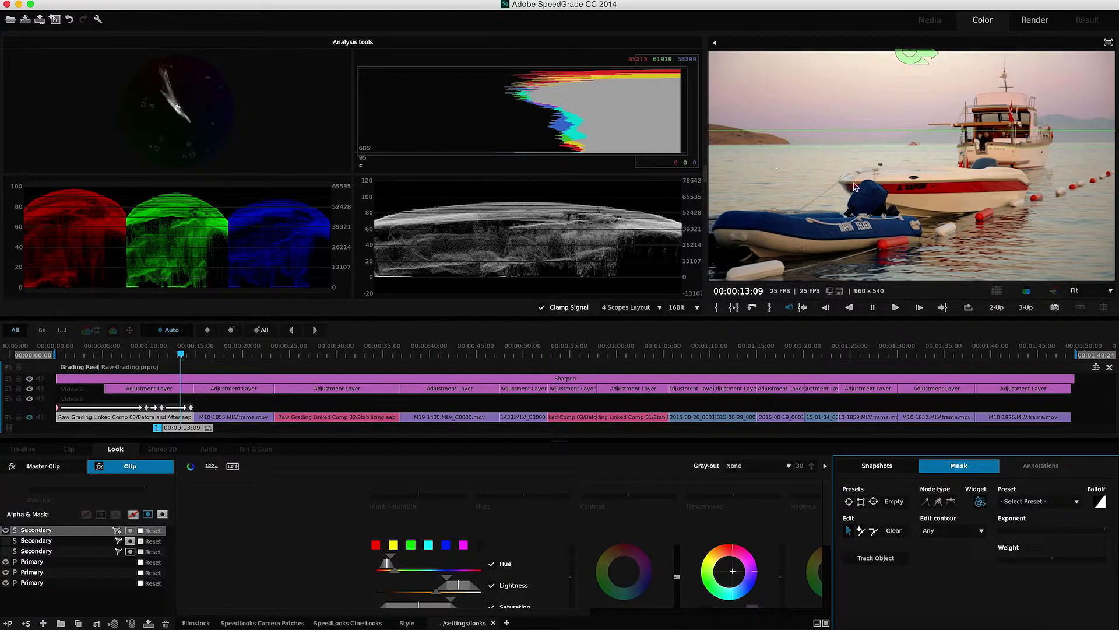
click(6, 530)
click(6, 530)
click(6, 531)
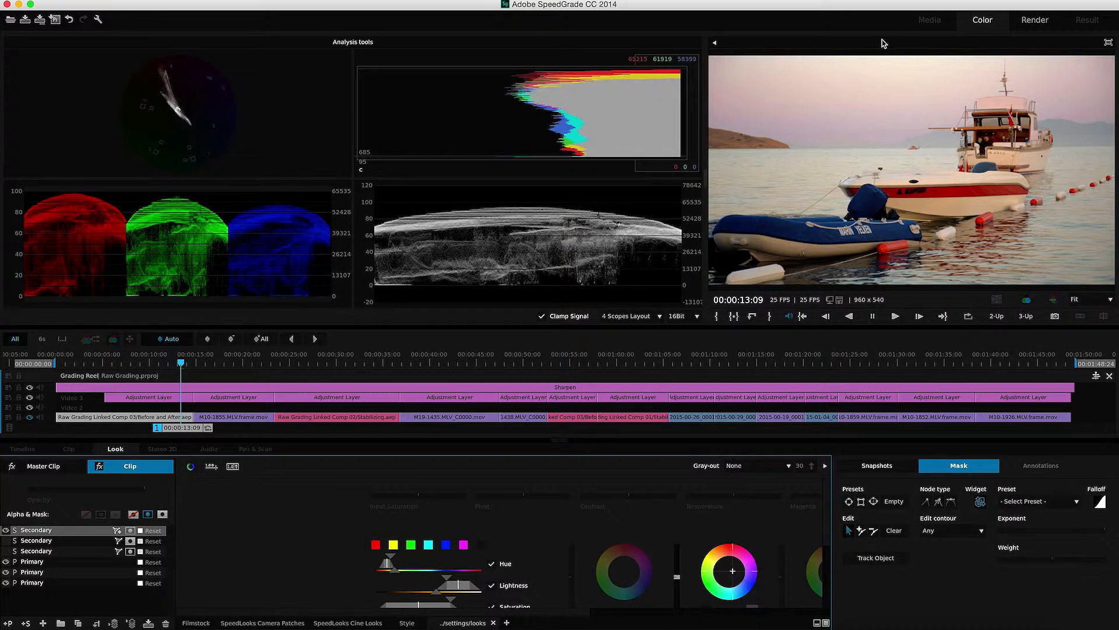
- Move the second secondary layer above the sky layer, and toggle it repeatedly to compare its effect before leaving it enabled
mouse_move(50, 541)
mouse_down()
mouse_move(38, 544)
mouse_move(35, 528)
mouse_up()
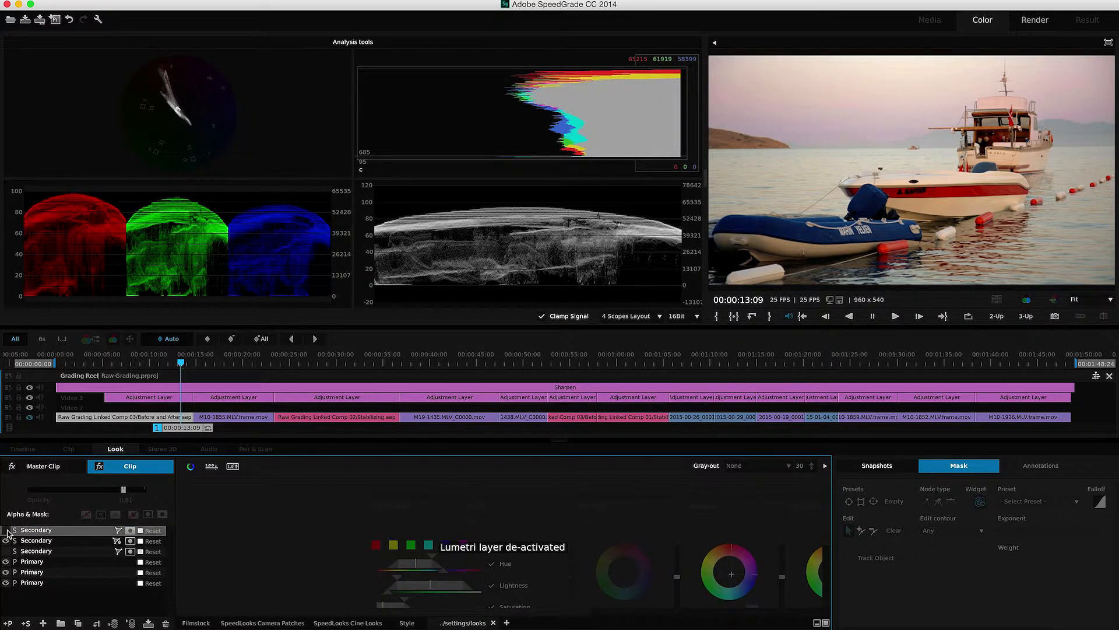
click(7, 530)
click(8, 530)
click(7, 531)
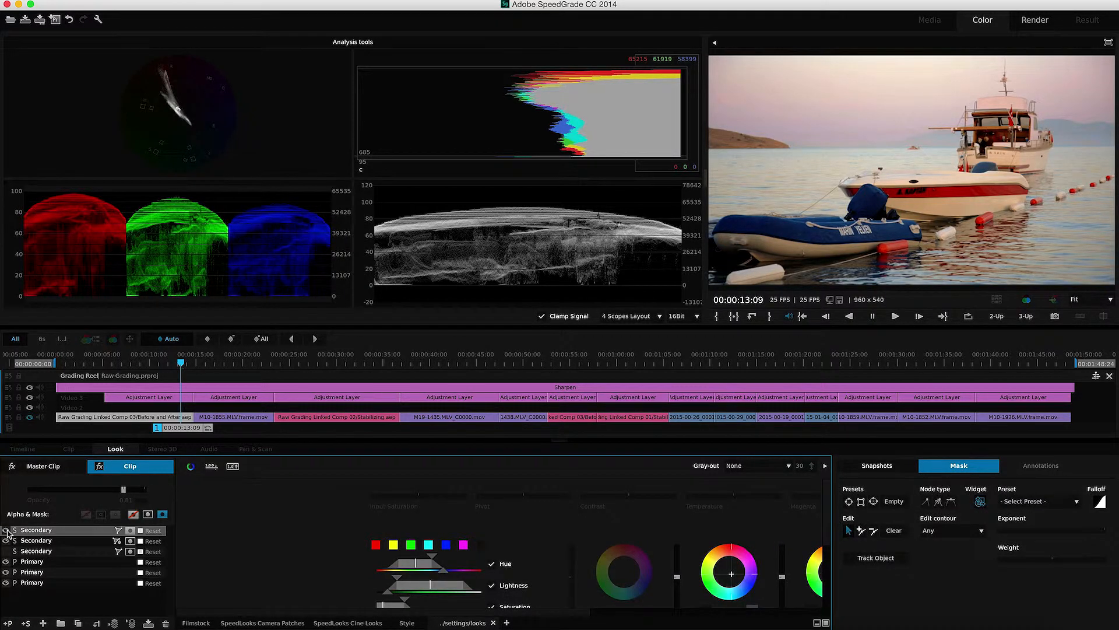
click(8, 531)
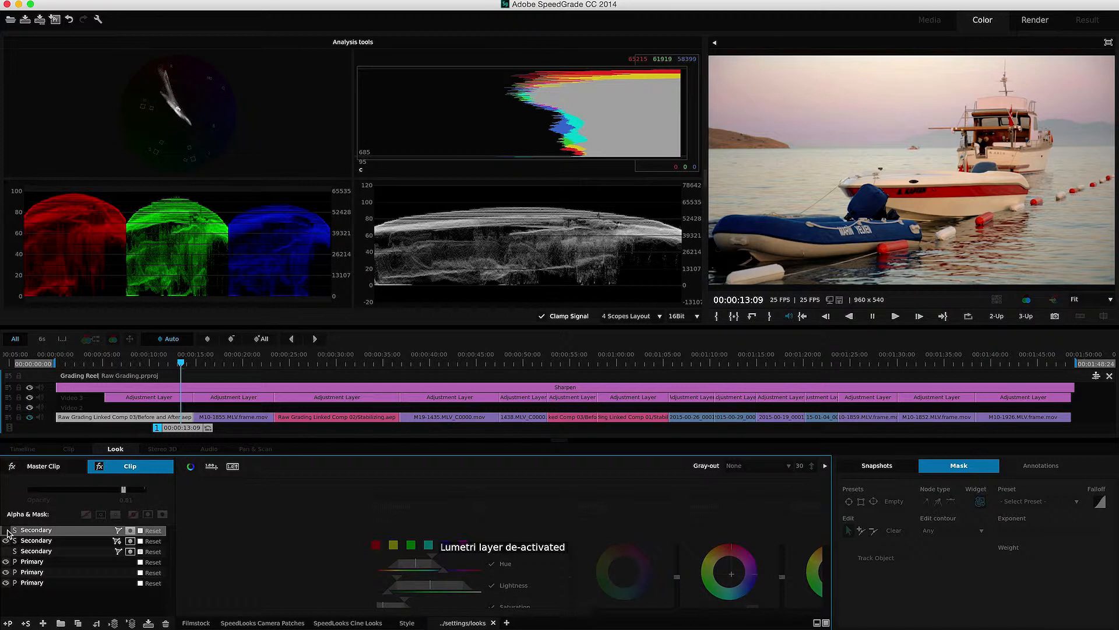
click(8, 530)
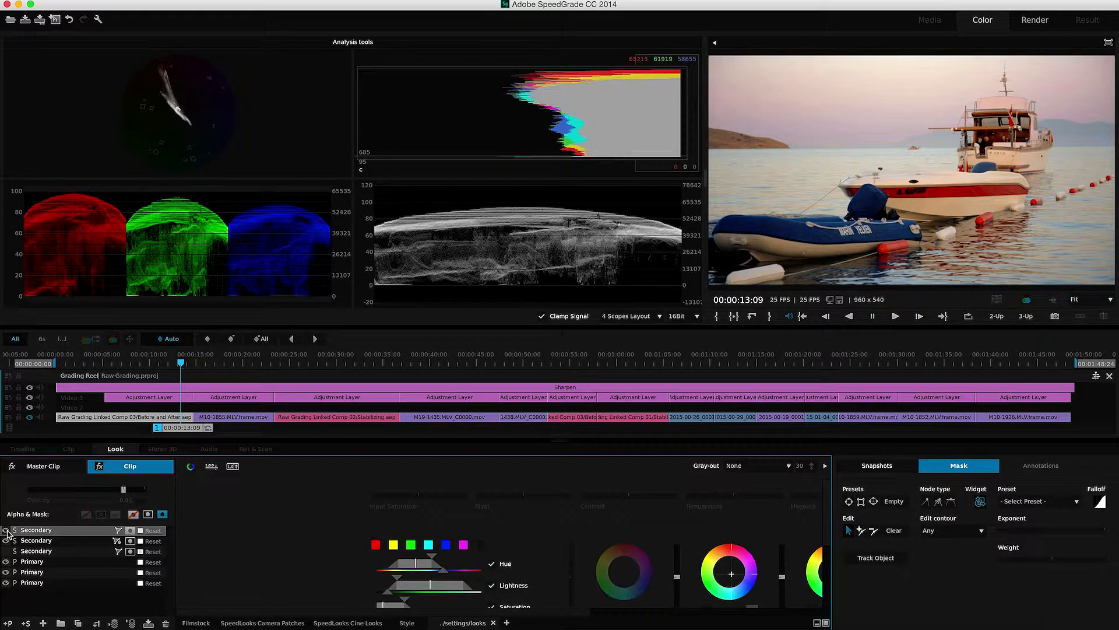
click(7, 530)
click(7, 531)
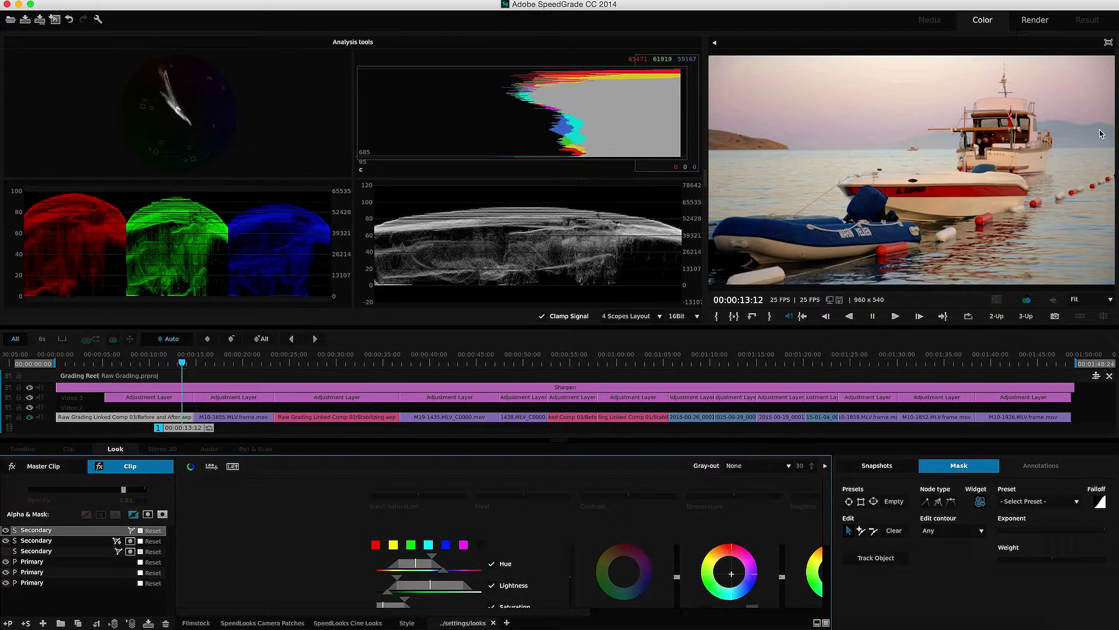
- Add a rectangular mask to the top secondary layer, apply the grade outside it, and position and widen it around the large white boat
click(862, 502)
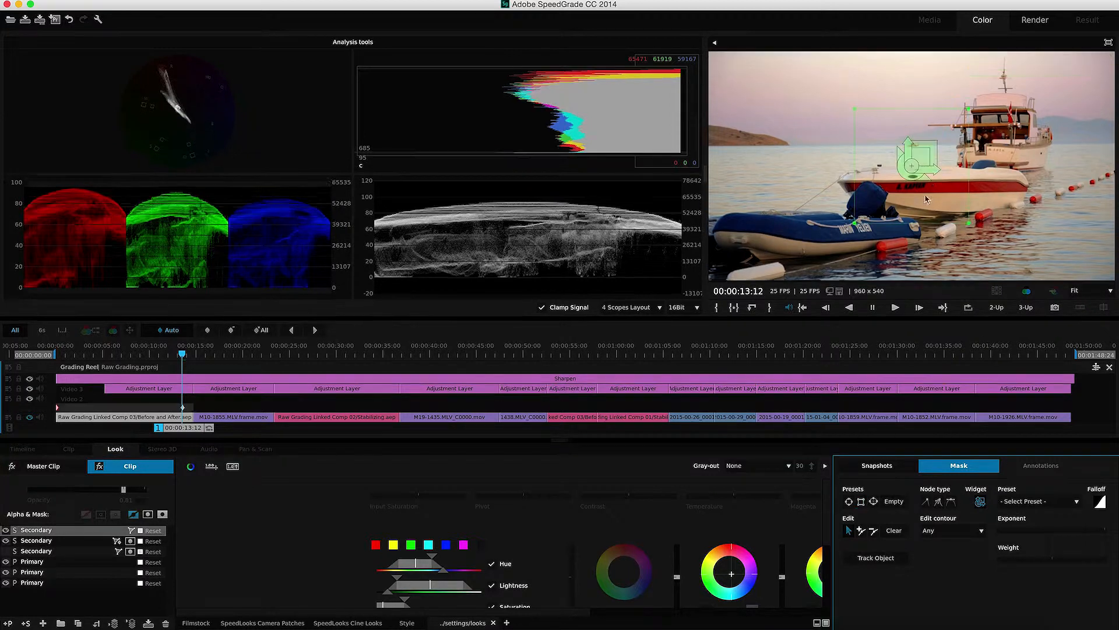
drag(914, 168, 1058, 121)
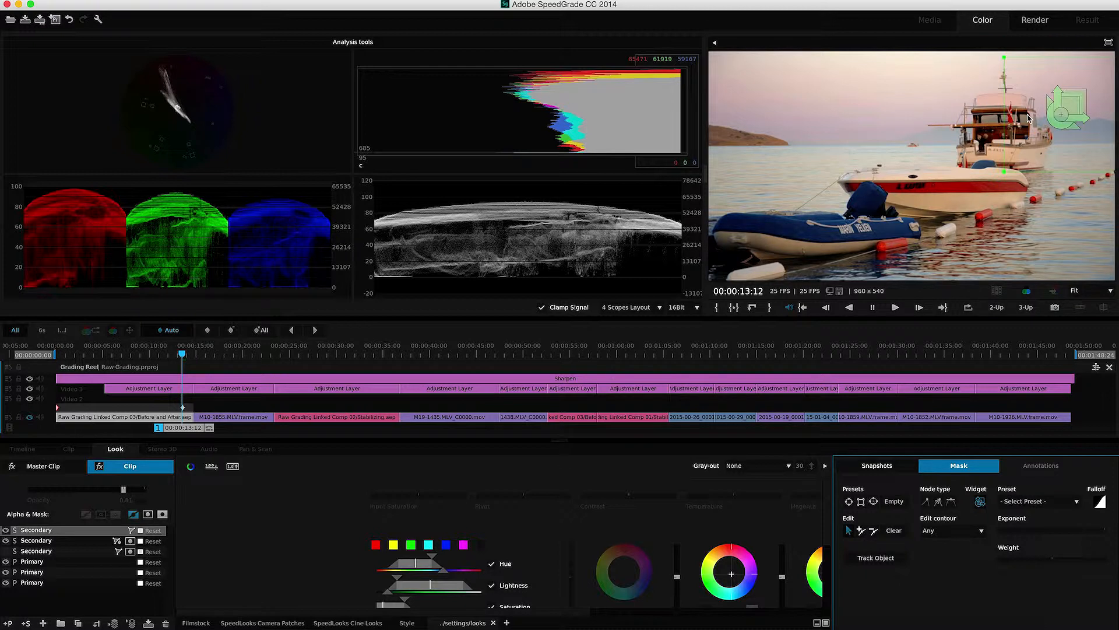
click(148, 515)
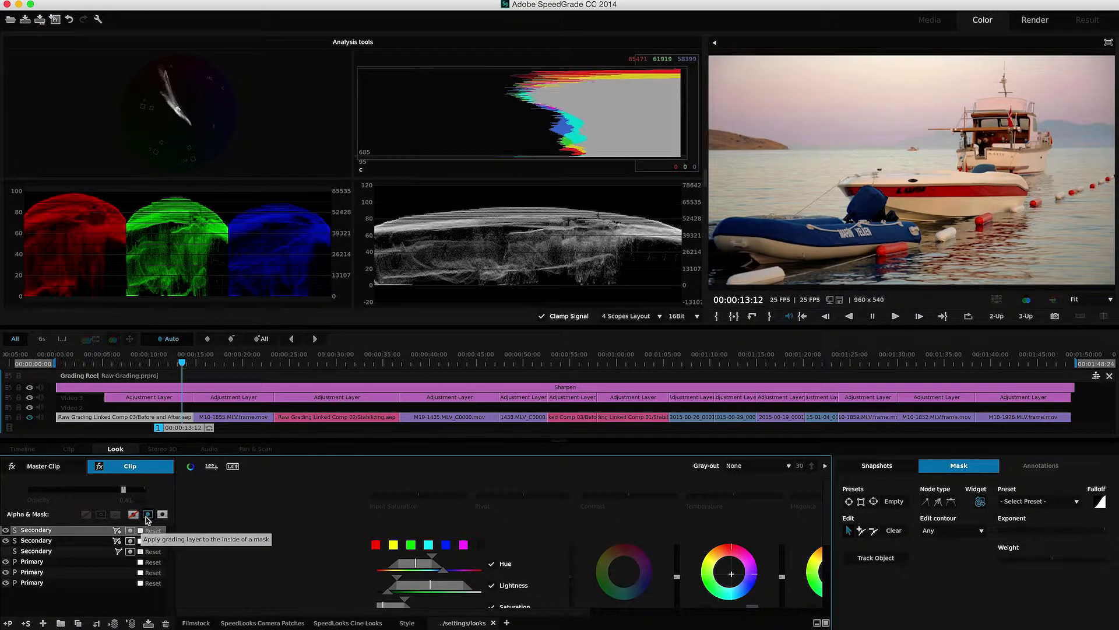
click(163, 515)
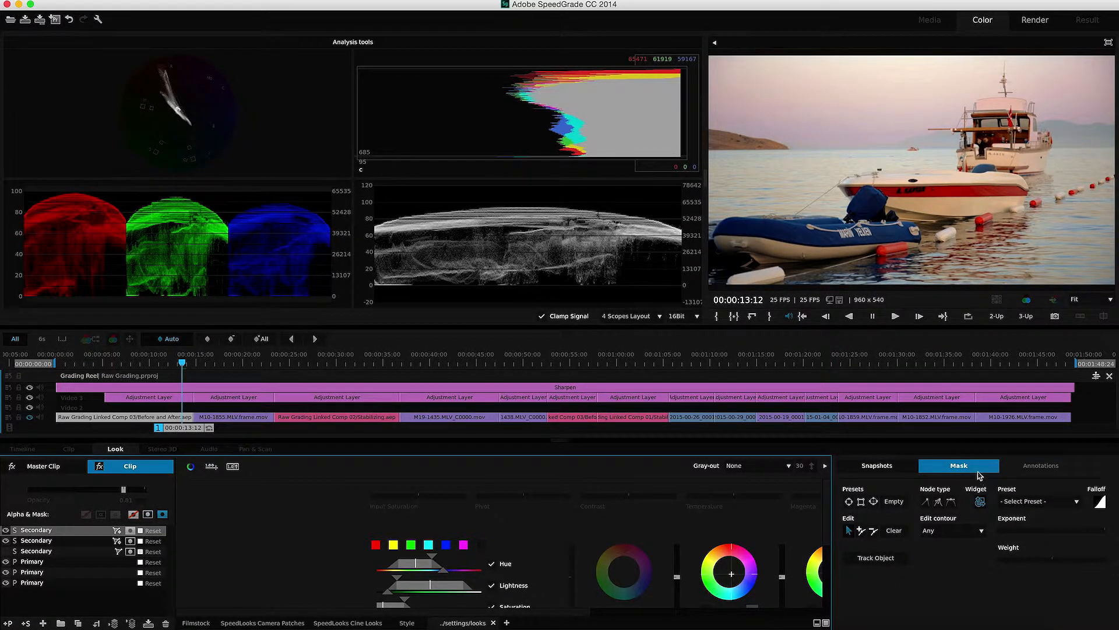
click(978, 470)
mouse_move(1028, 111)
mouse_down()
mouse_move(898, 113)
mouse_move(1079, 113)
mouse_move(1072, 239)
mouse_move(835, 214)
mouse_move(927, 148)
mouse_move(1015, 120)
mouse_up()
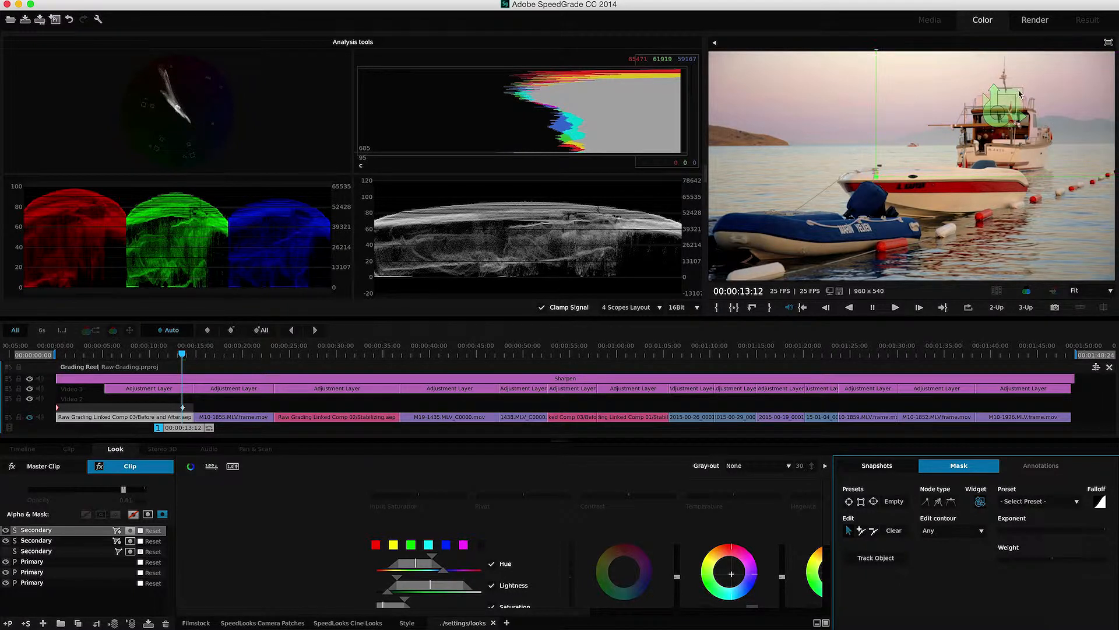
drag(994, 102, 994, 78)
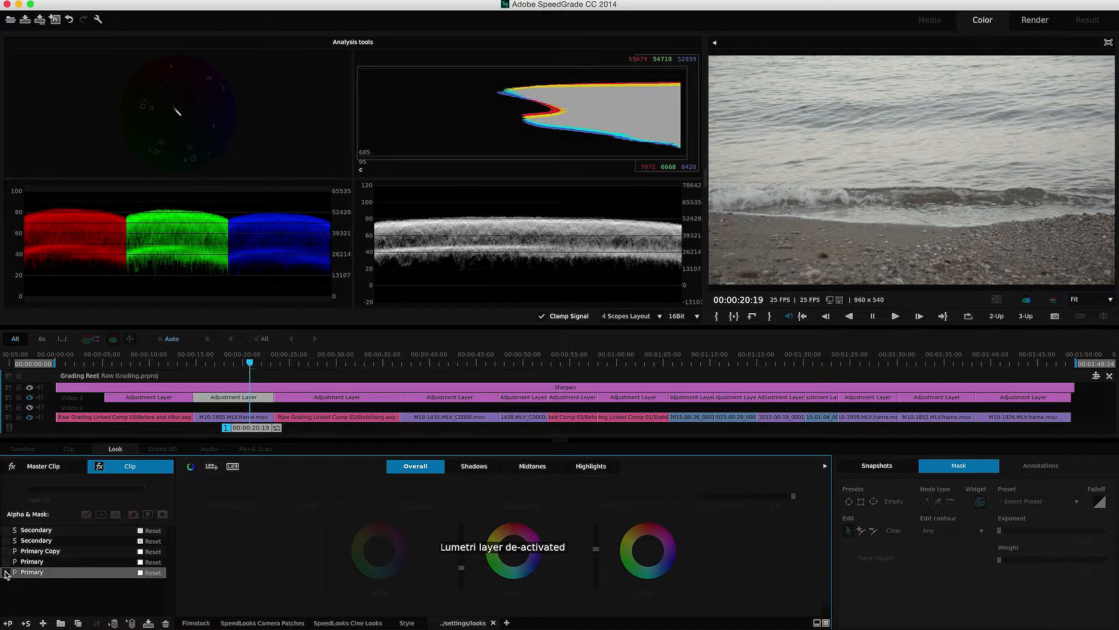
- Activate the beach clip's two Primary layers and the Primary Copy one by one, toggling them to compare their contributions
click(7, 572)
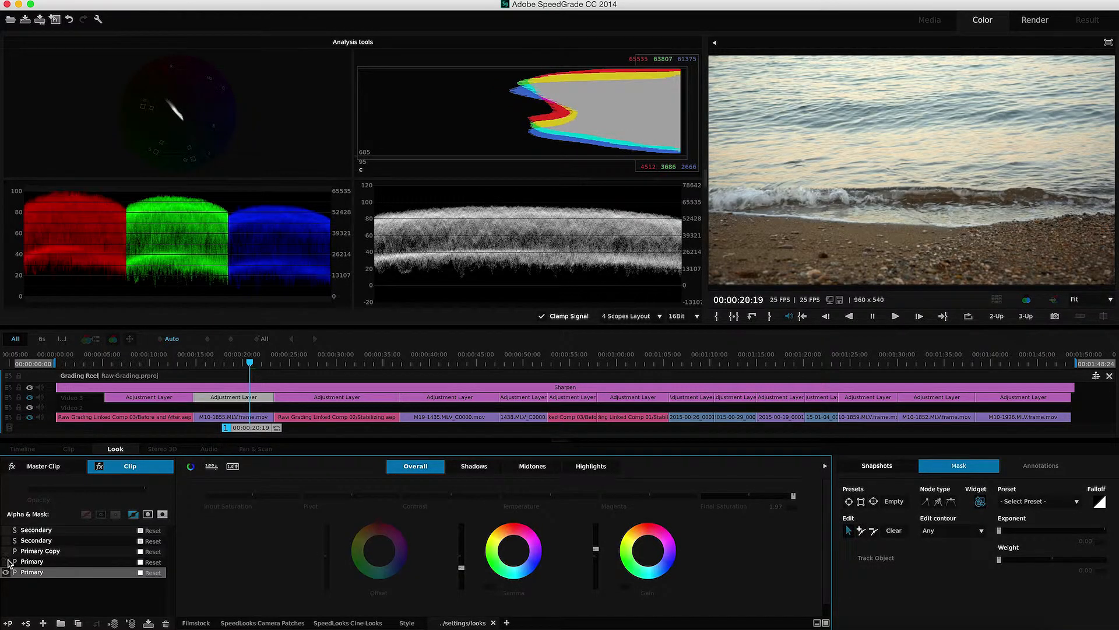
click(5, 562)
click(6, 561)
click(6, 561)
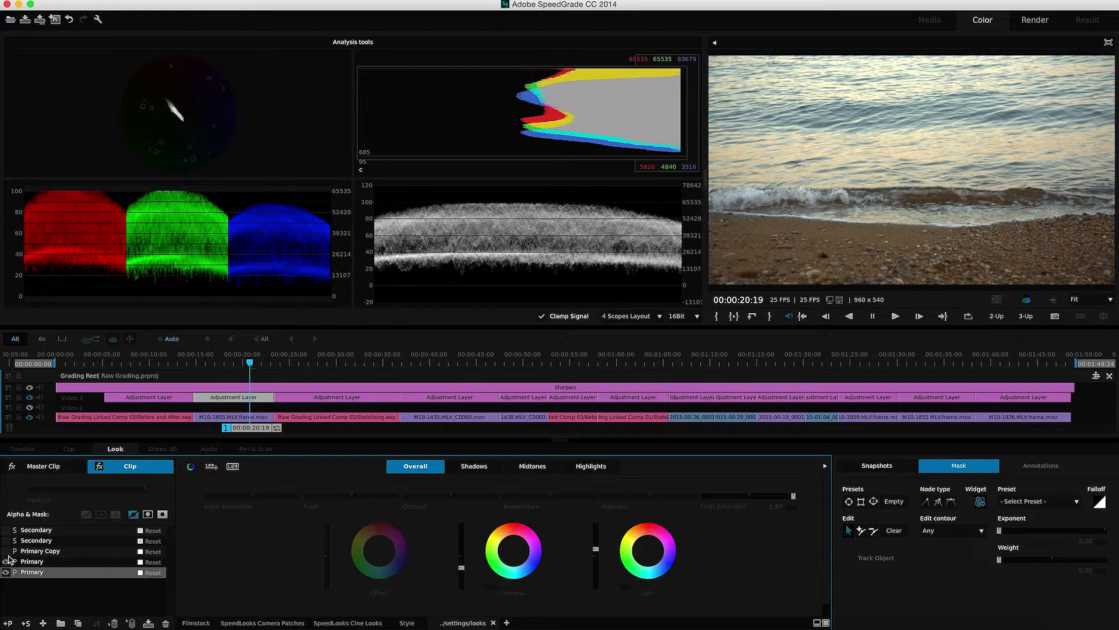
click(4, 552)
click(5, 552)
click(5, 552)
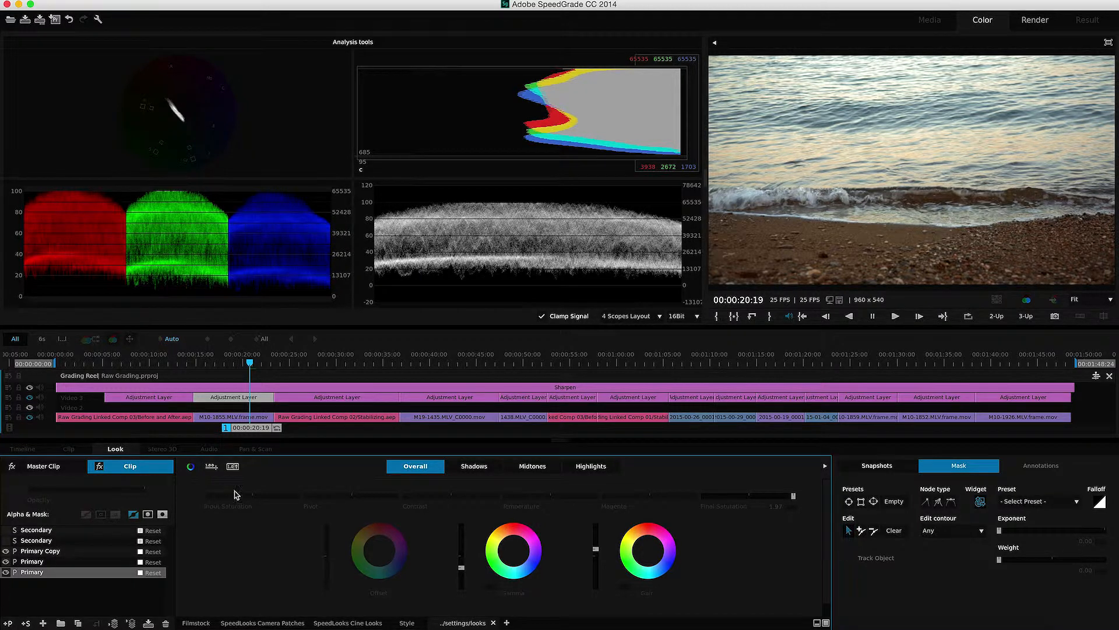
- Activate and toggle the beach clip's two secondary layers in turn to compare the shot with and without each
click(6, 542)
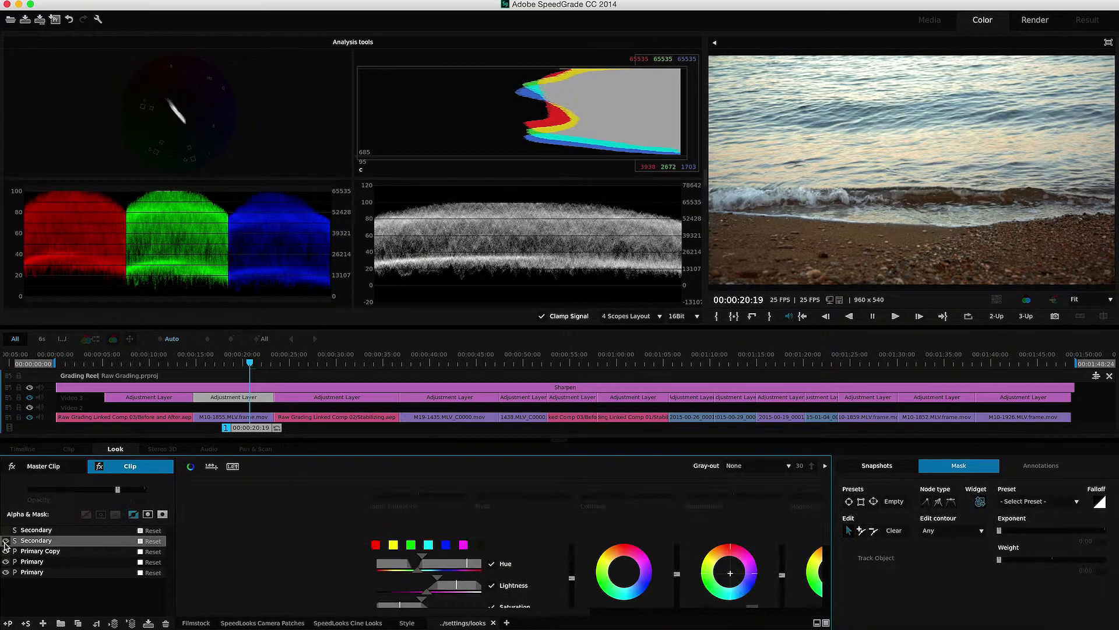
click(5, 542)
click(7, 542)
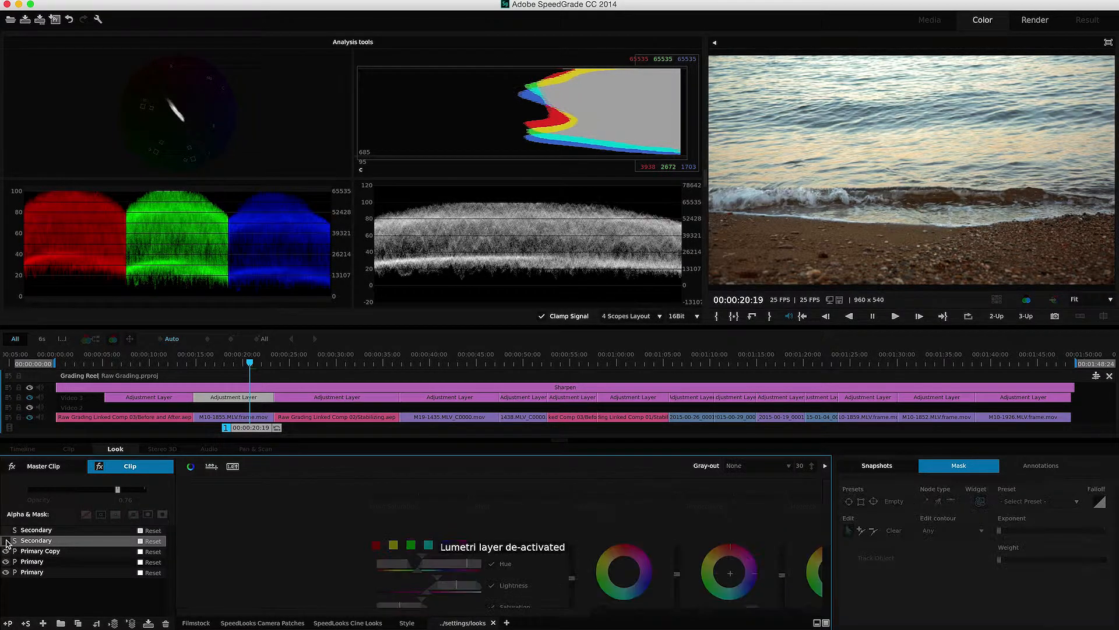
click(6, 532)
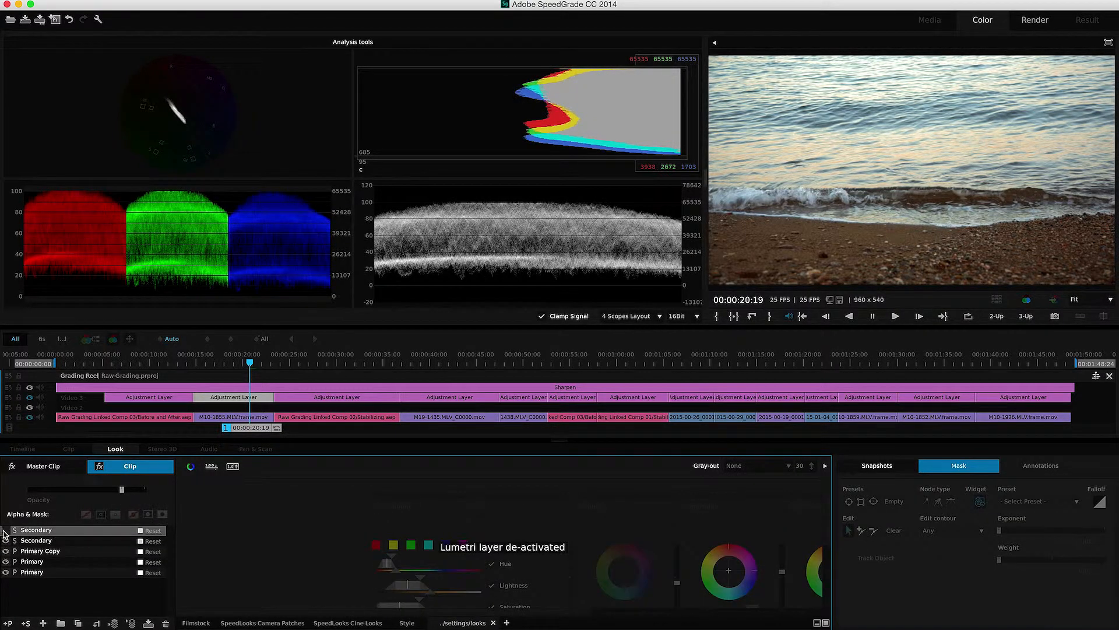
click(5, 531)
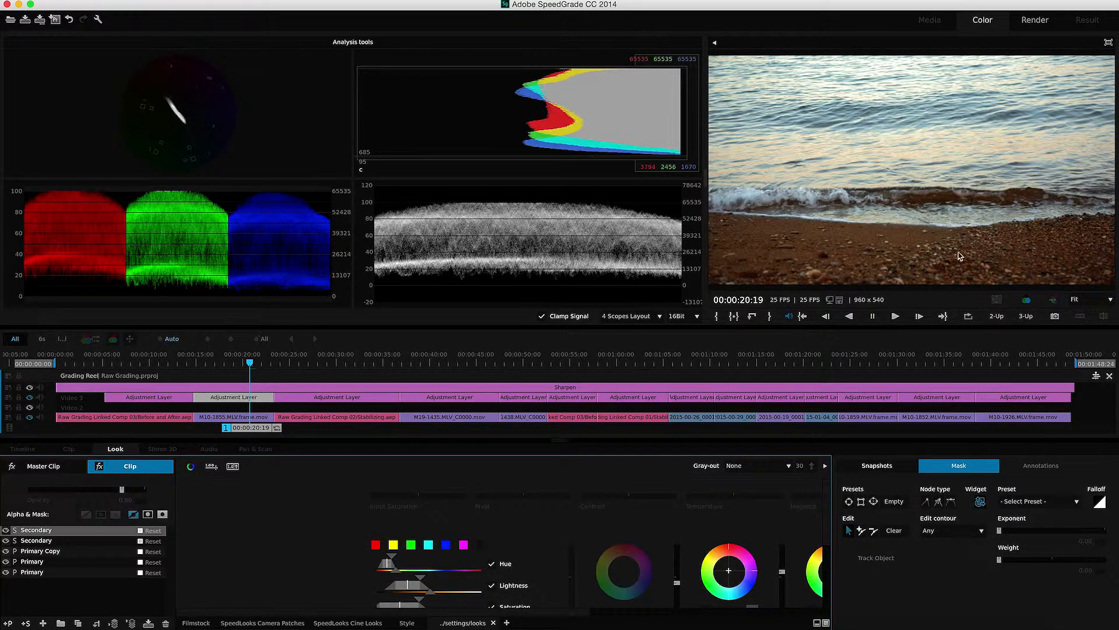
click(6, 531)
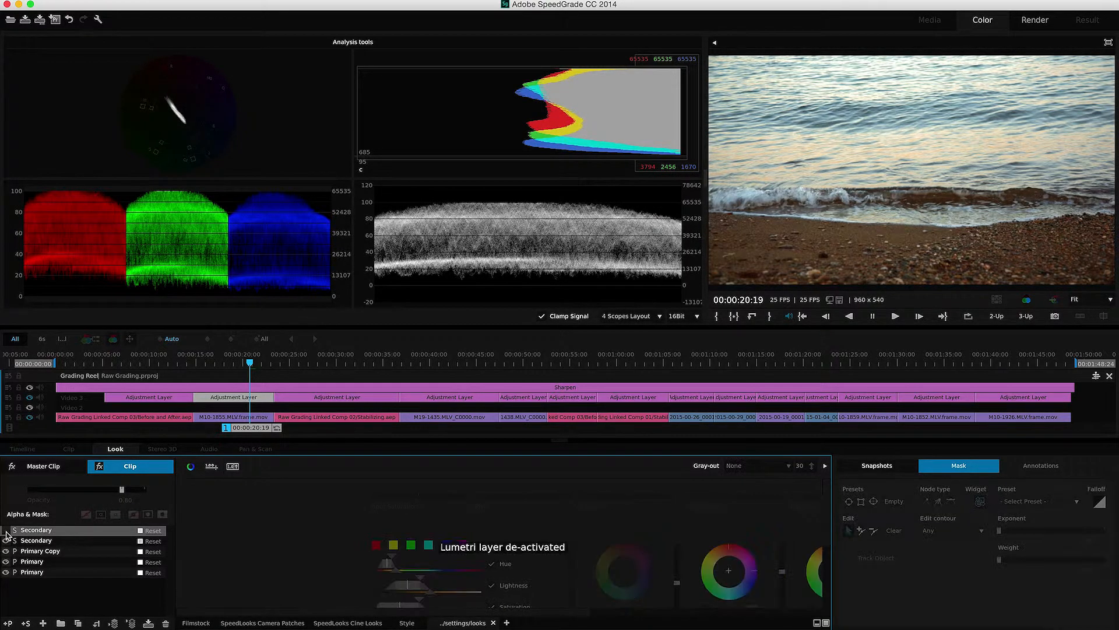
click(6, 531)
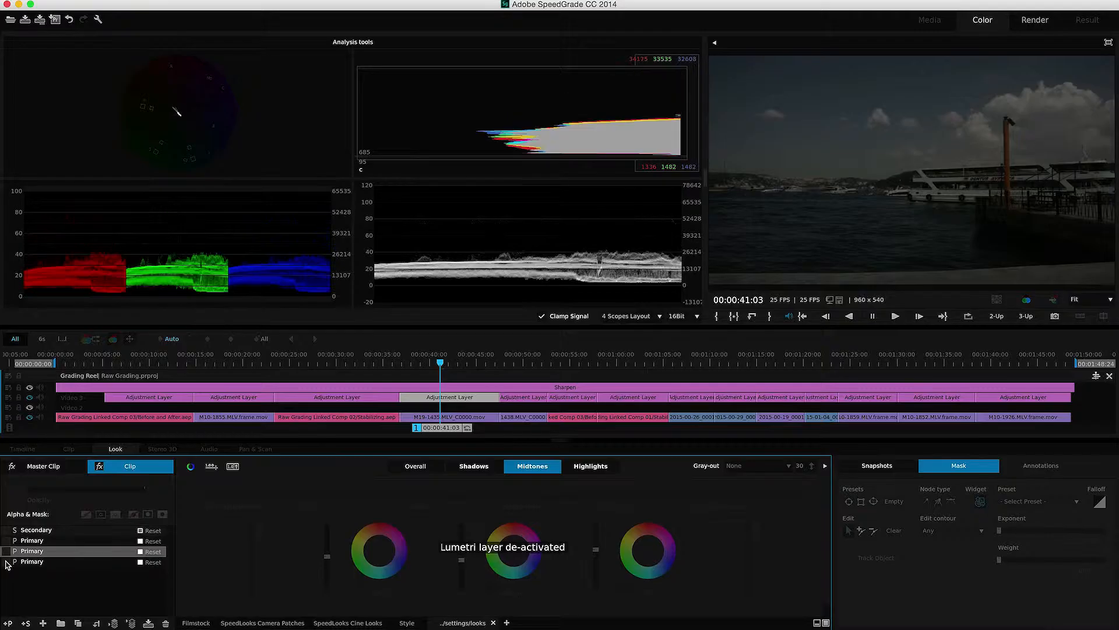
- Activate the ferry clip's lowest primary layer and the one above it to review how each changes the raw footage
click(6, 562)
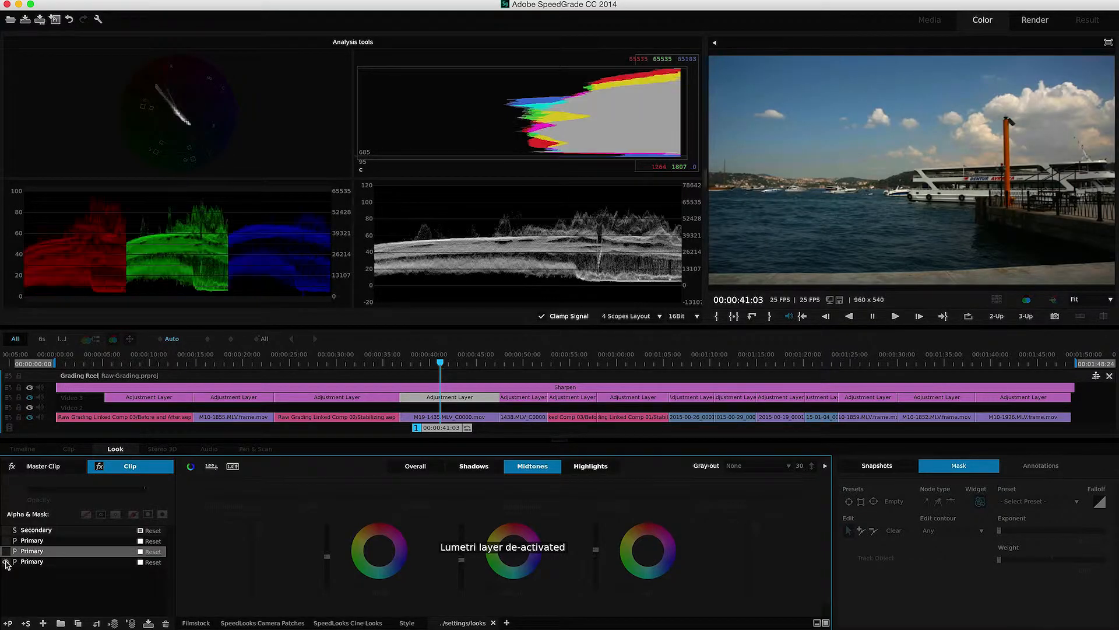
click(23, 563)
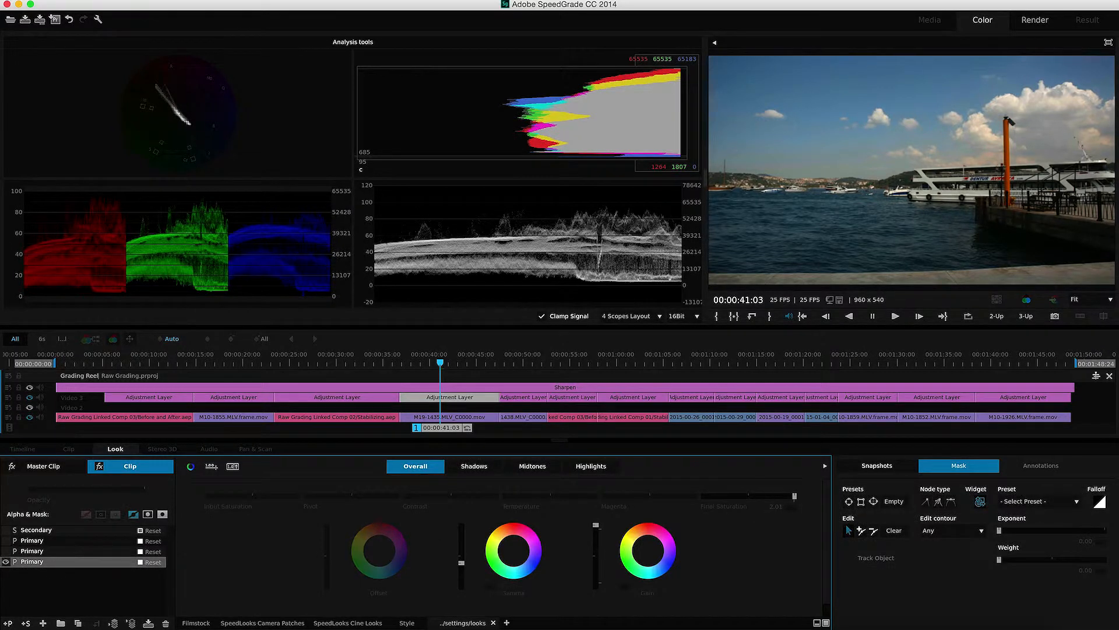
click(26, 551)
click(6, 551)
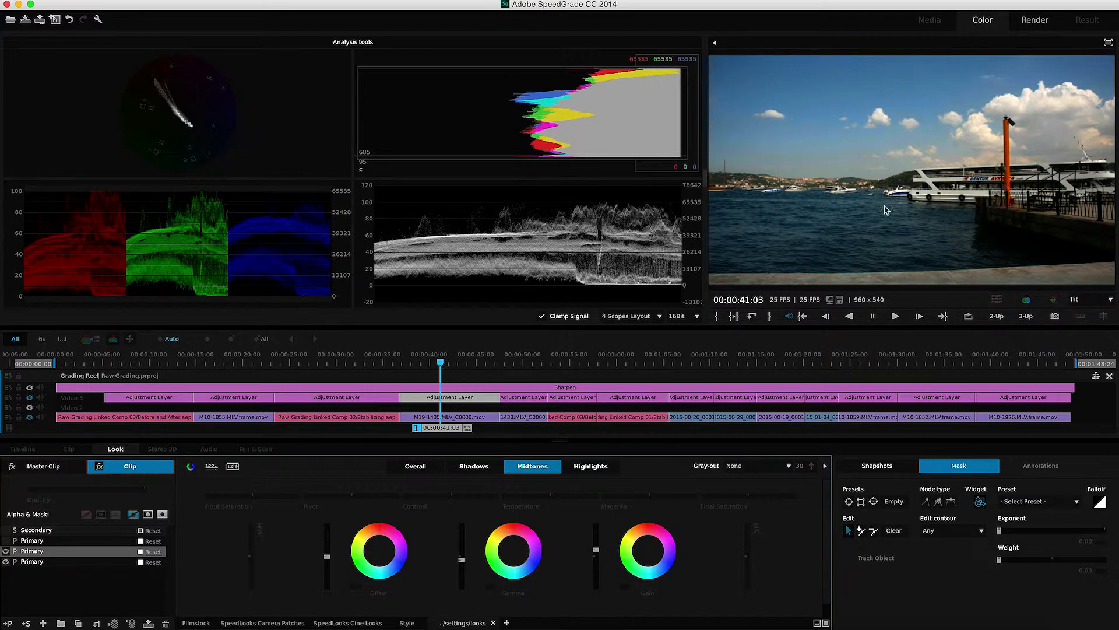
- Activate the ferry clip's uppermost primary layer and toggle it repeatedly to compare the shot with and without its grade
click(18, 541)
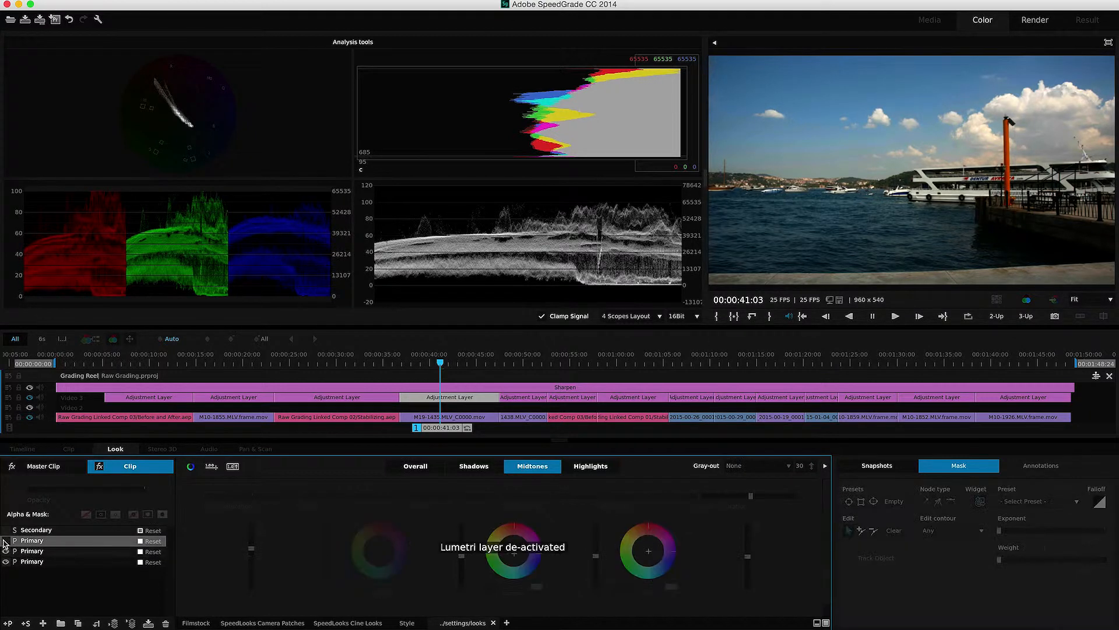
click(6, 542)
click(5, 542)
click(6, 542)
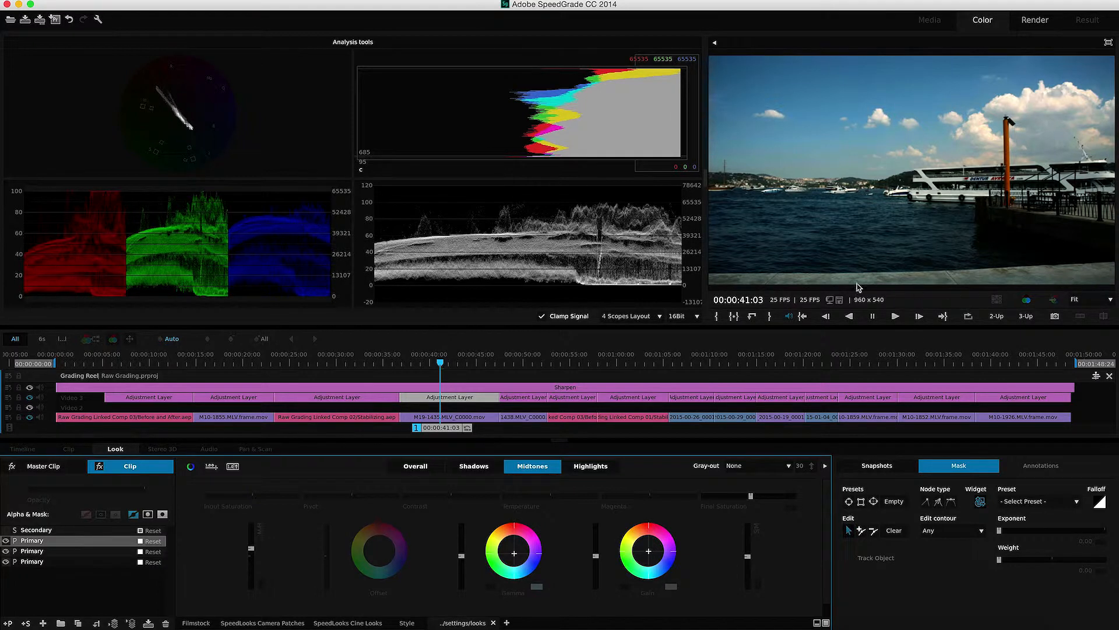
click(6, 542)
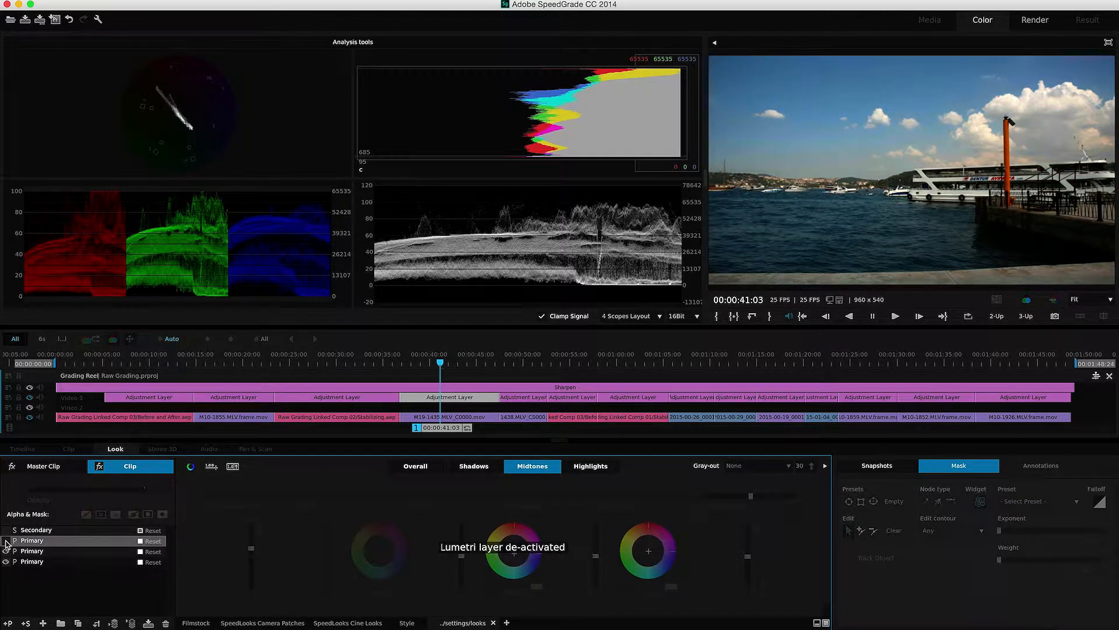
click(6, 541)
click(6, 541)
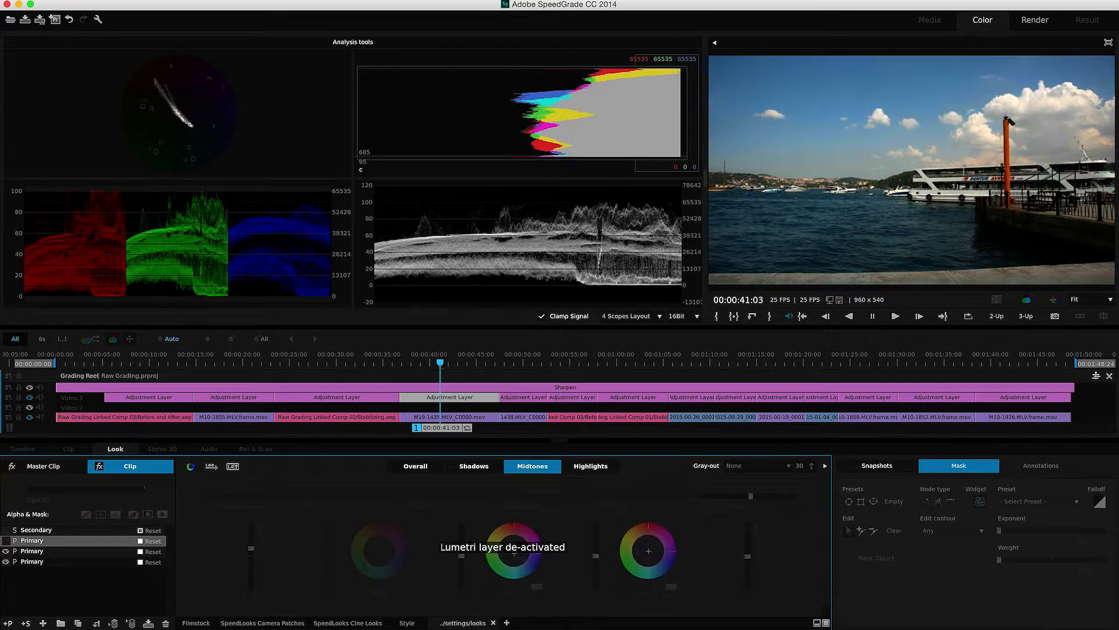
click(6, 542)
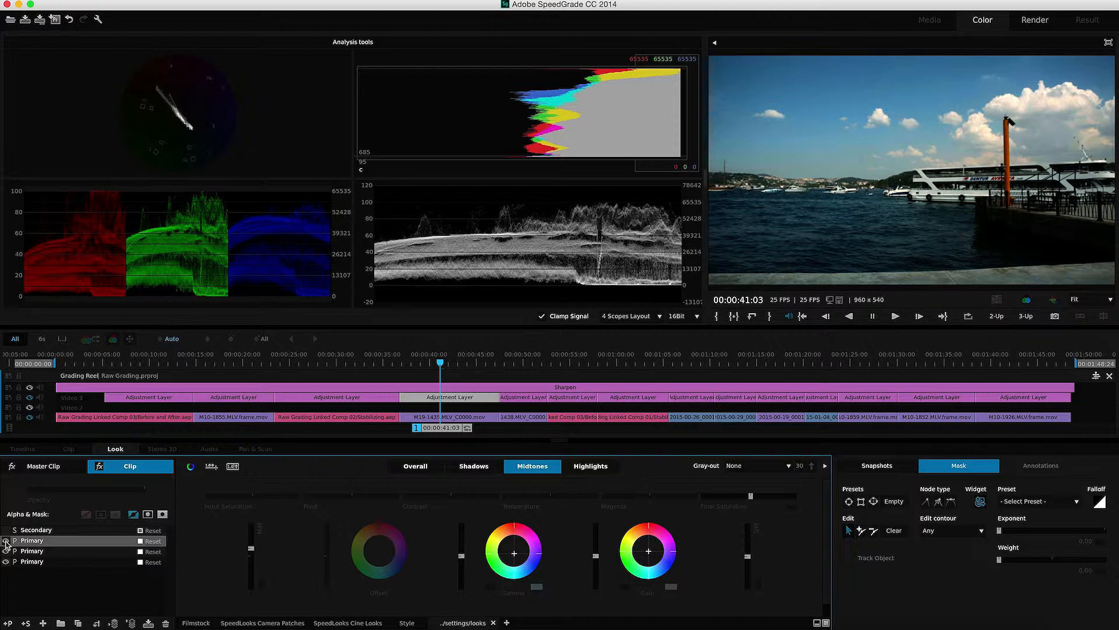
click(6, 541)
click(6, 541)
click(6, 542)
click(6, 541)
- Activate the ferry clip's secondary layer and toggle it on and off to compare its effect
click(8, 531)
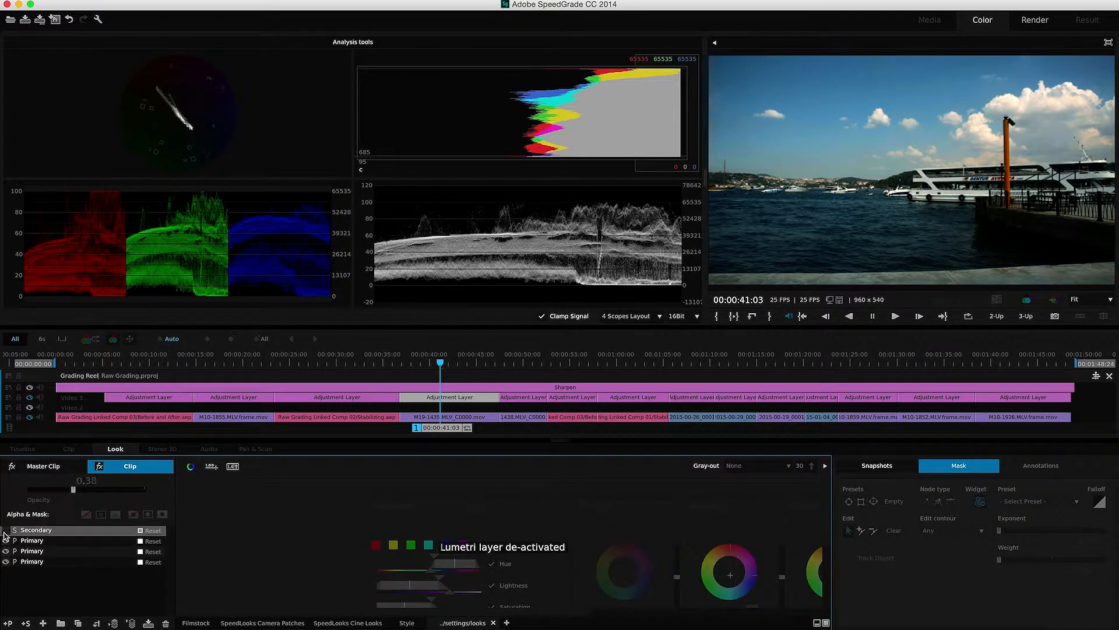
click(6, 531)
click(6, 531)
click(6, 530)
click(6, 531)
click(5, 530)
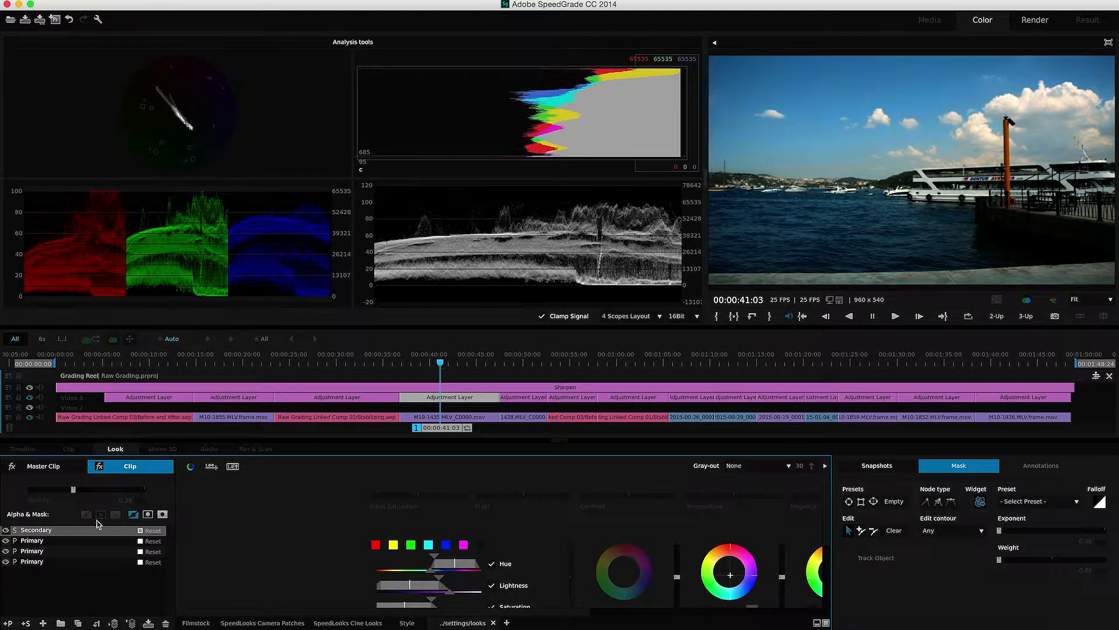
- Go to the front-facing portrait clip at 00:01:09:23, turn off its upper layers, and reactivate the two lowest primary layers in turn
click(710, 359)
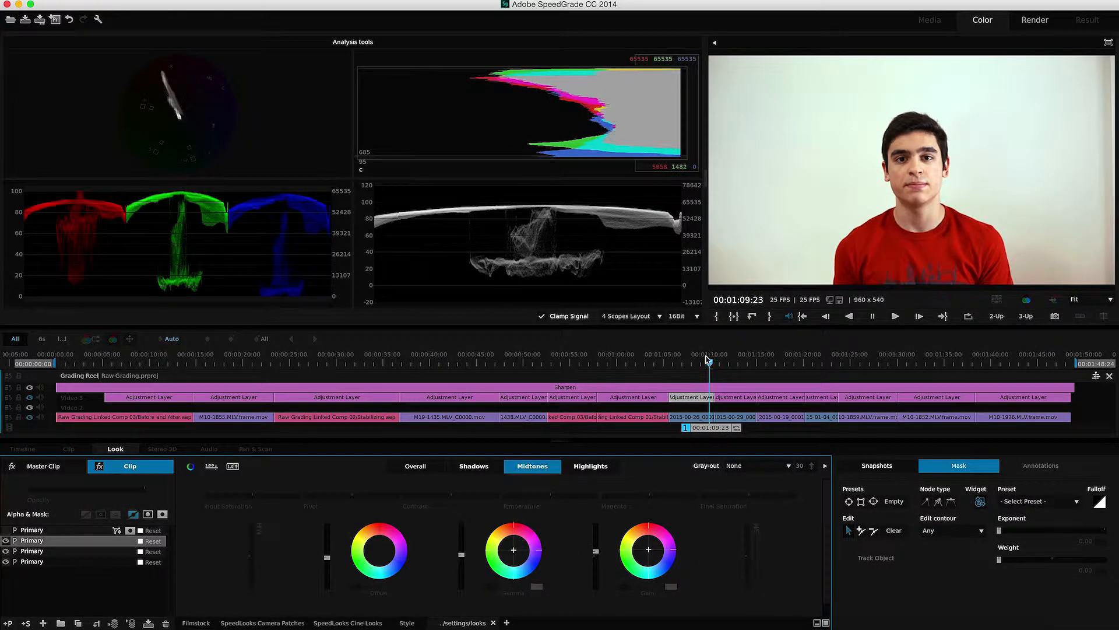
click(6, 541)
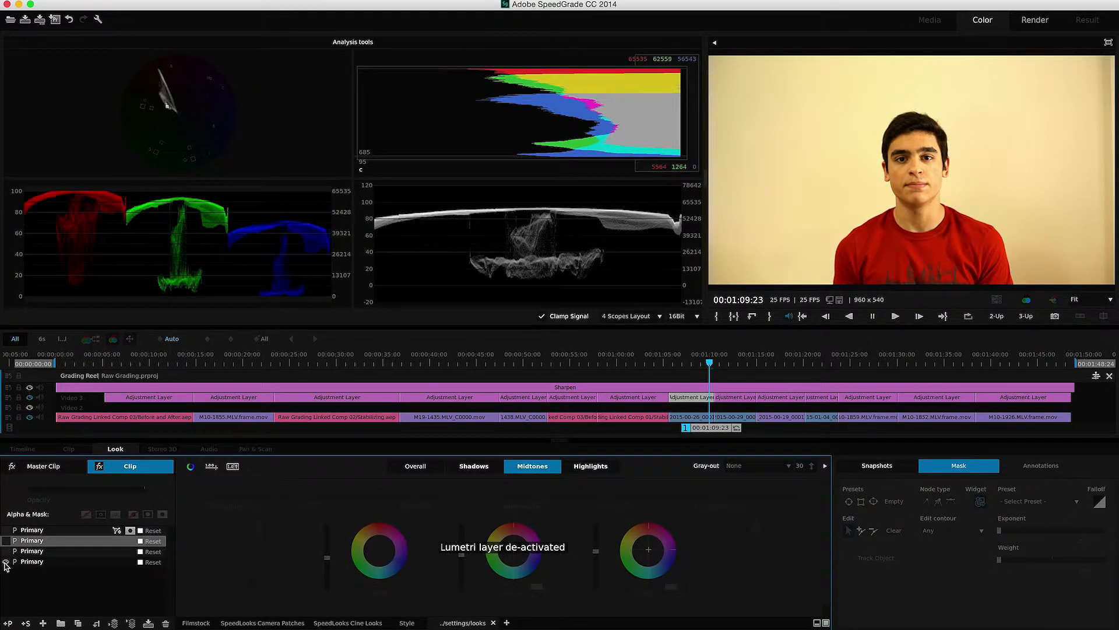
click(7, 561)
click(6, 551)
- Inspect the second-lowest primary's Overall and Midtones adjustments, then toggle it and the primary above it to compare the portrait
click(411, 468)
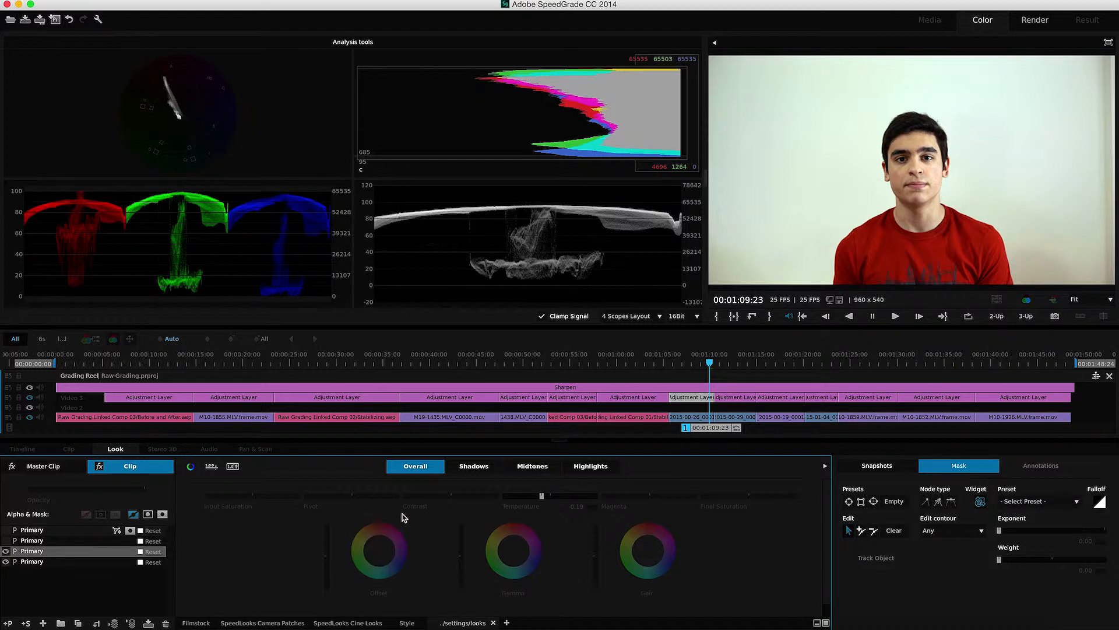
click(533, 466)
click(6, 551)
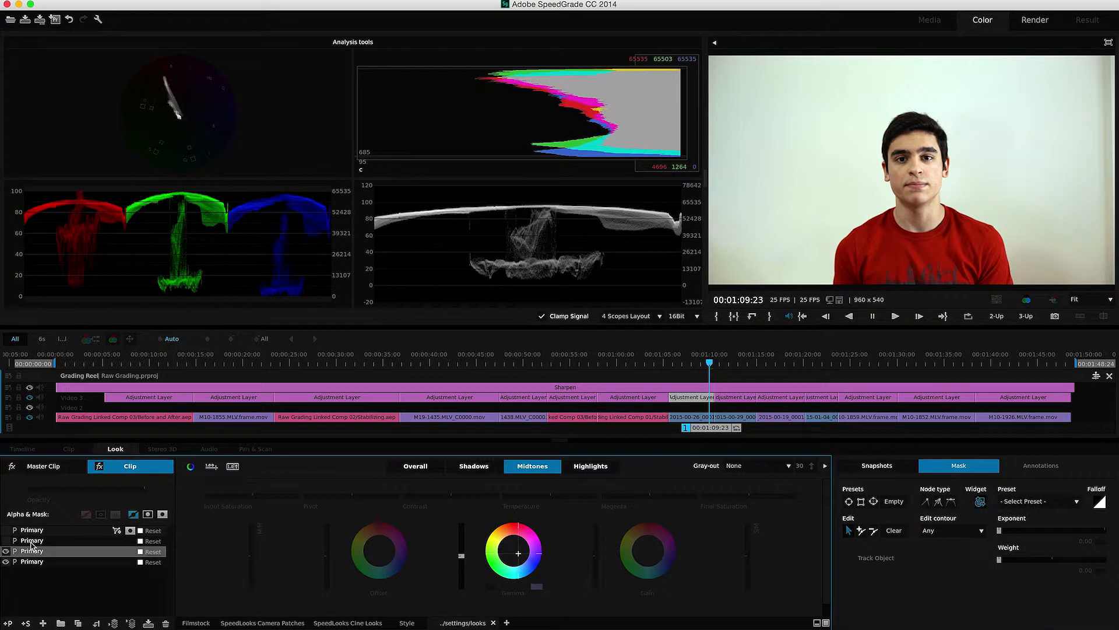
click(6, 541)
click(6, 541)
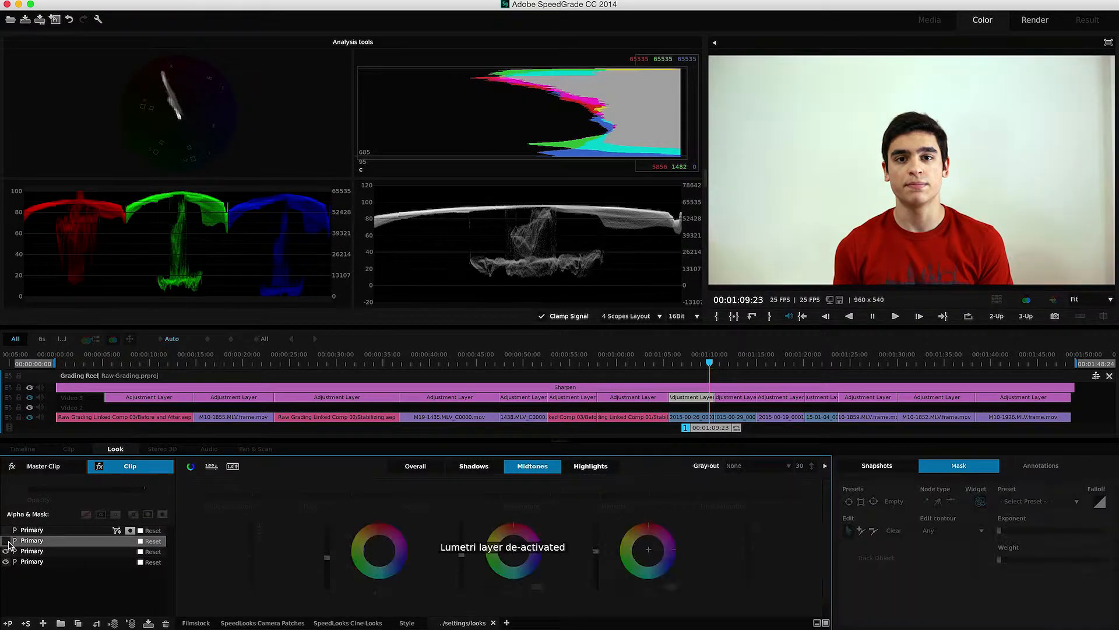
click(35, 550)
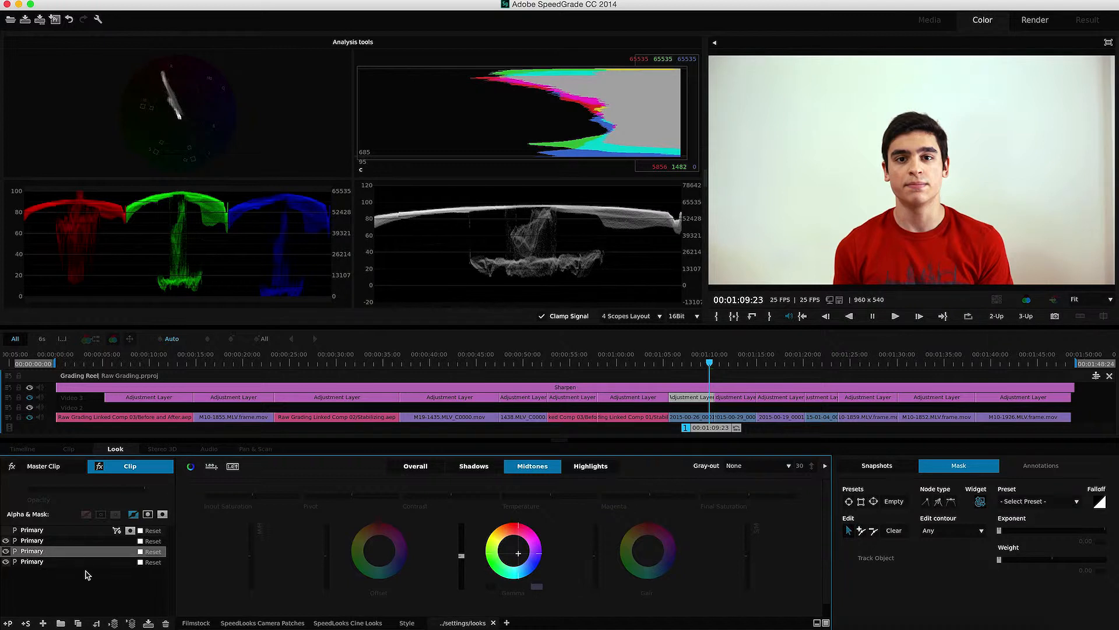
- Scrub past the microphone clip to the sailboat clip at 00:01:28:04 and toggle its top primary layer for comparison
click(743, 364)
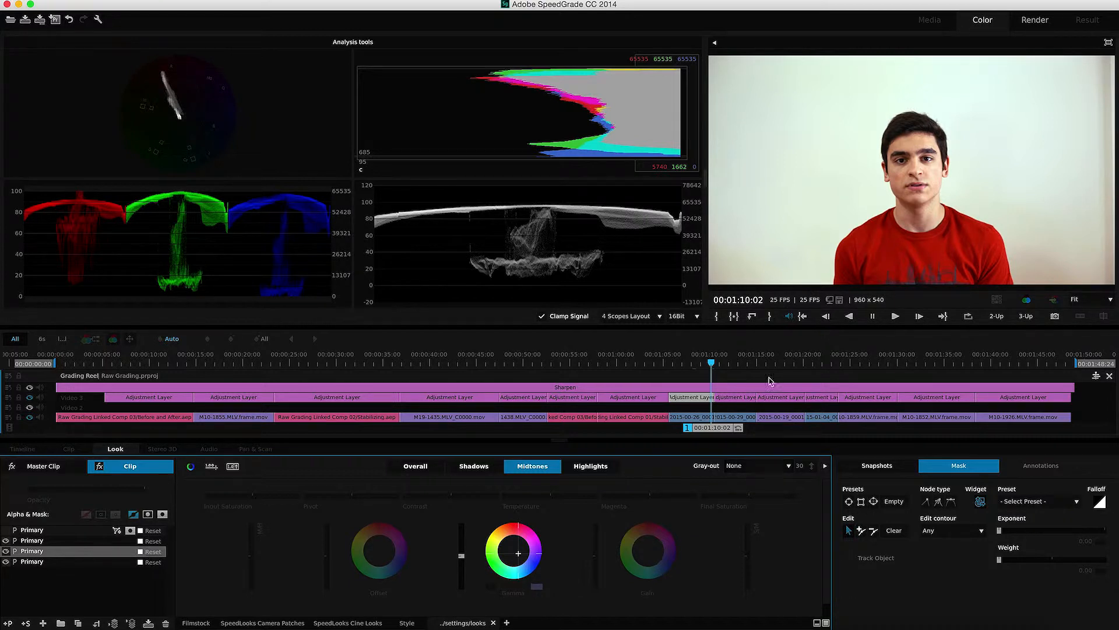
click(739, 364)
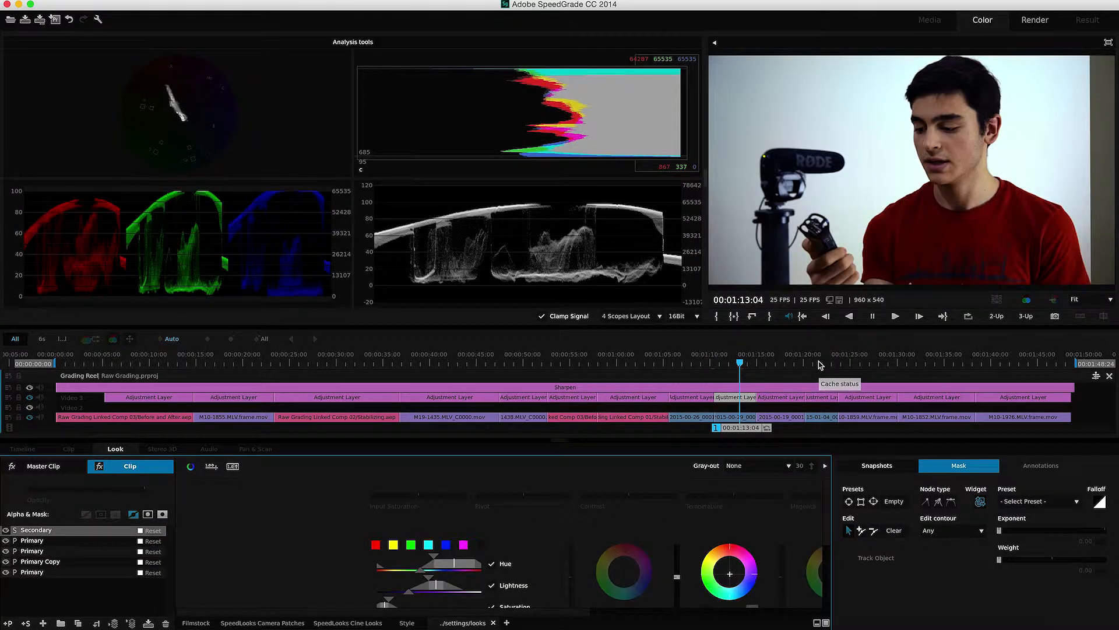
click(868, 364)
click(880, 364)
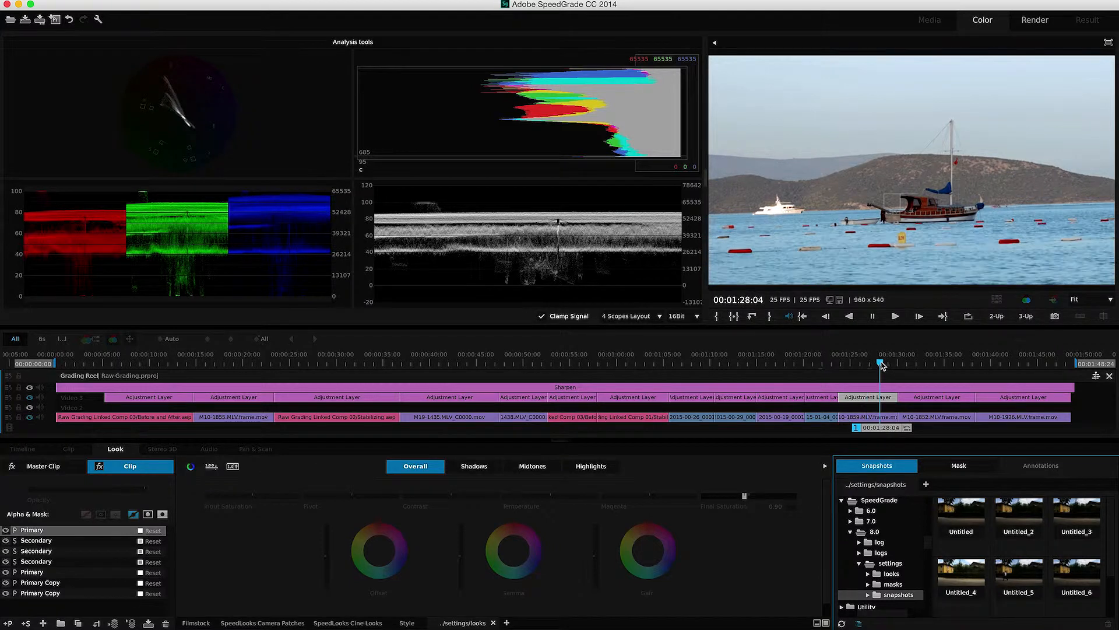
click(5, 530)
click(5, 530)
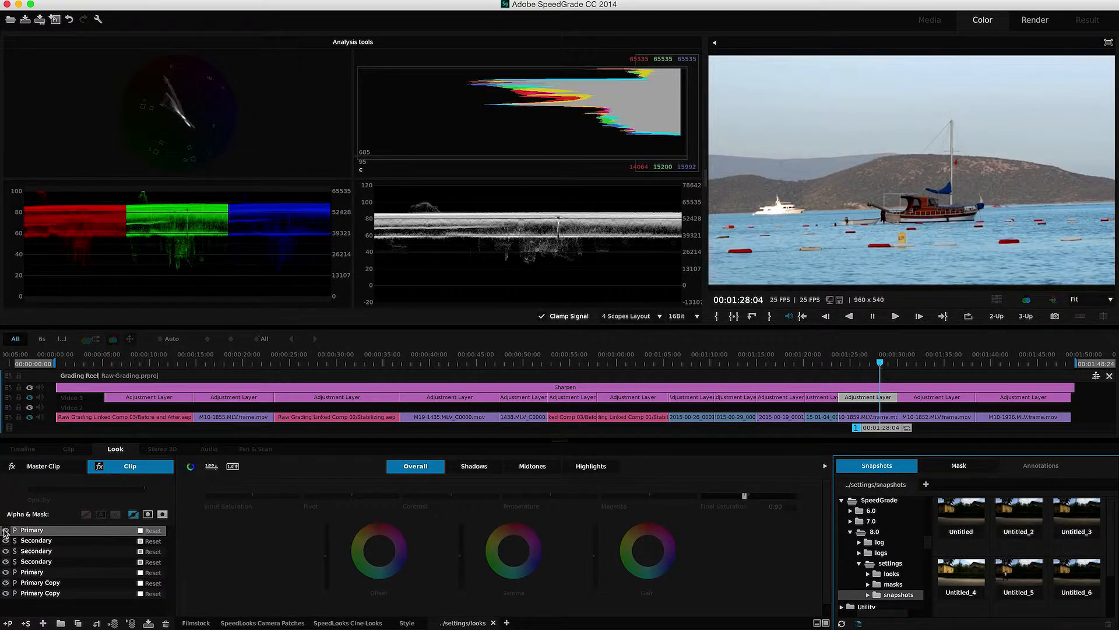
- Deactivate all primary and secondary layers on the sailboat clip to view the ungraded footage
click(5, 582)
click(6, 572)
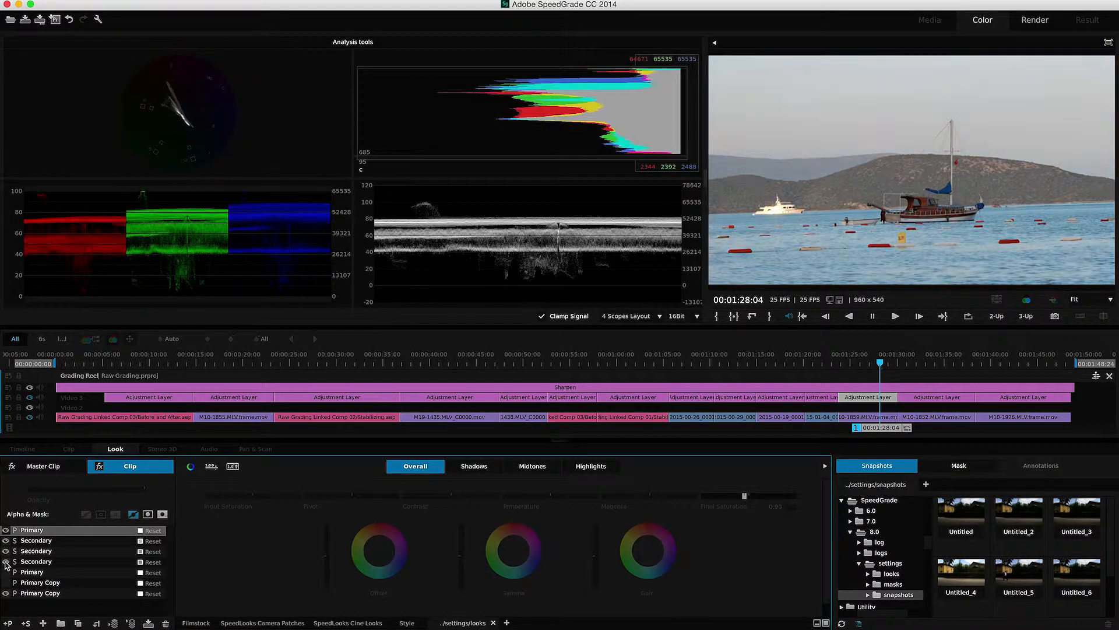
click(5, 561)
click(5, 551)
click(5, 541)
click(5, 530)
click(6, 593)
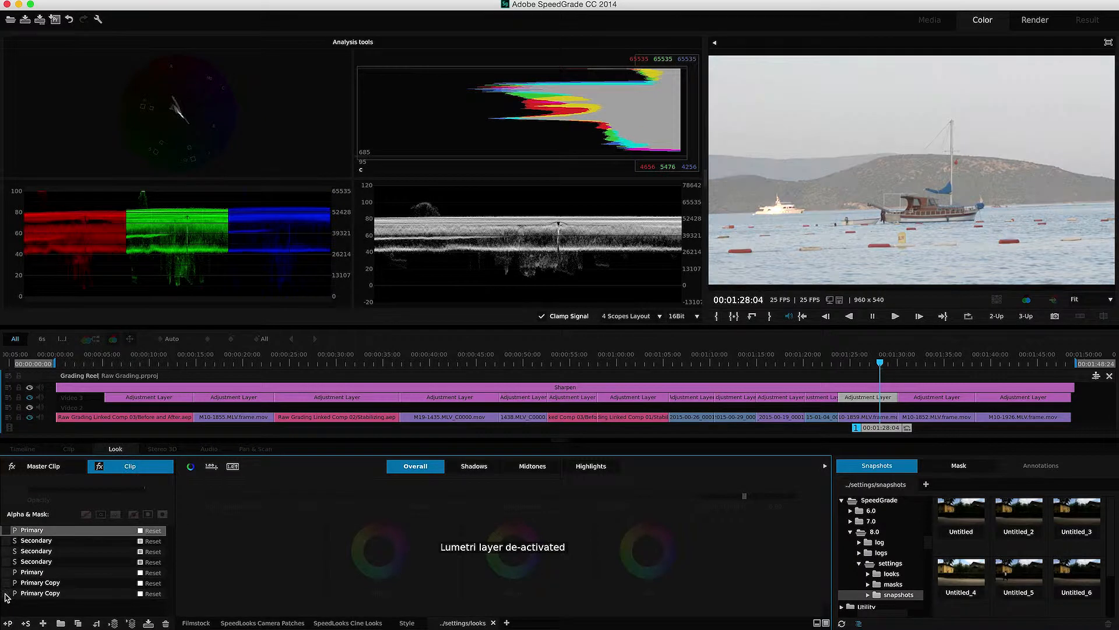
- Reactivate the sailboat clip's layers one by one, from the lowest Primary Copy up to the top primary, to review the grade building up
click(5, 593)
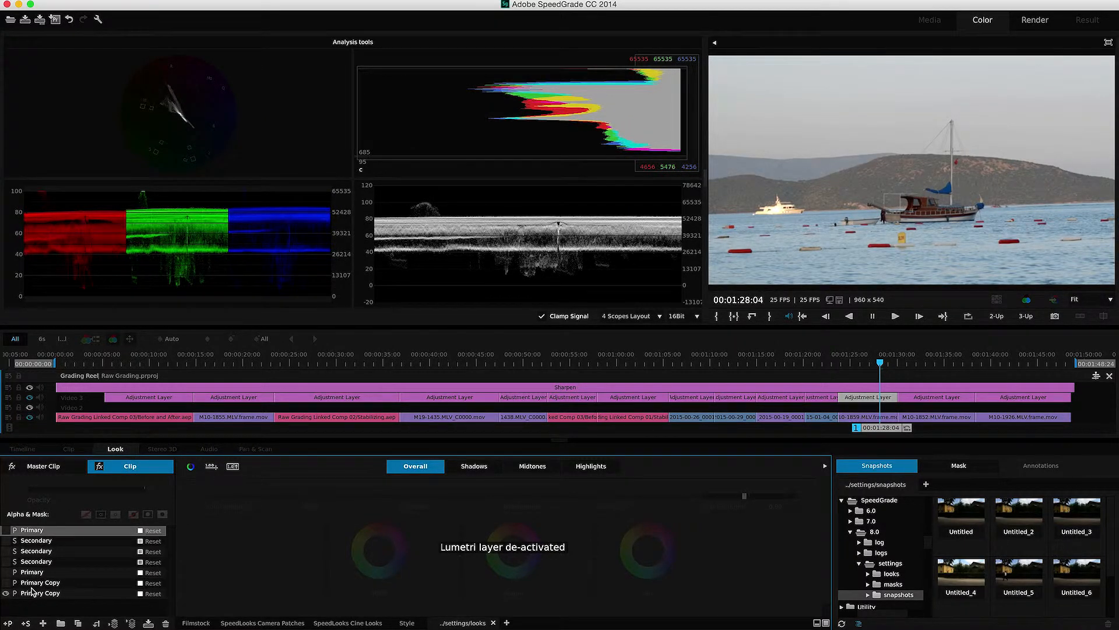
click(29, 584)
click(5, 572)
click(5, 561)
click(5, 550)
click(6, 540)
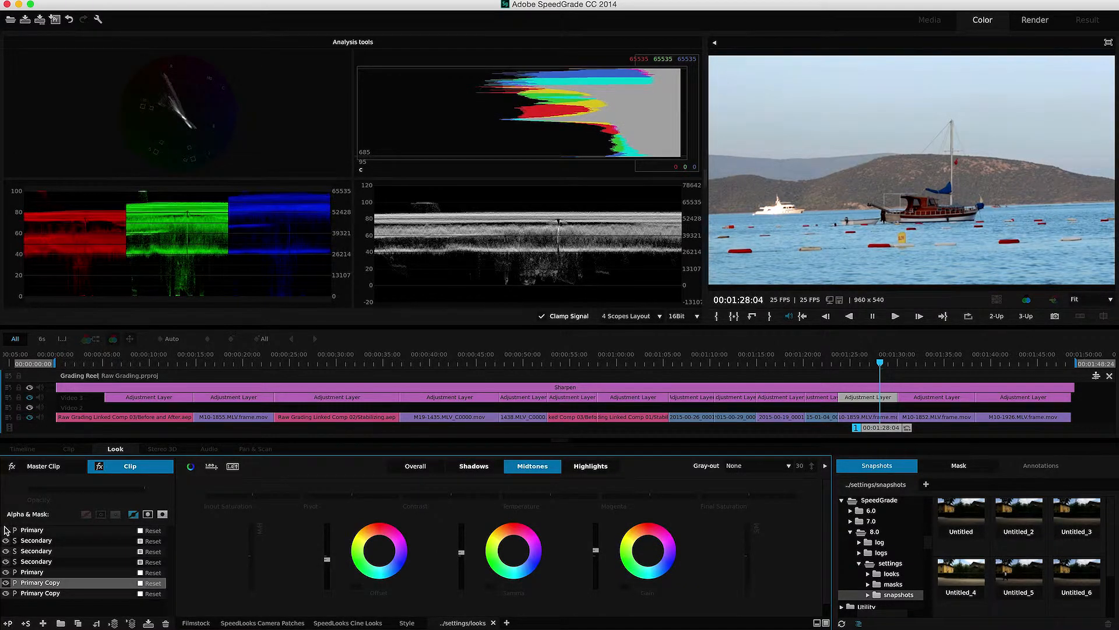
click(5, 530)
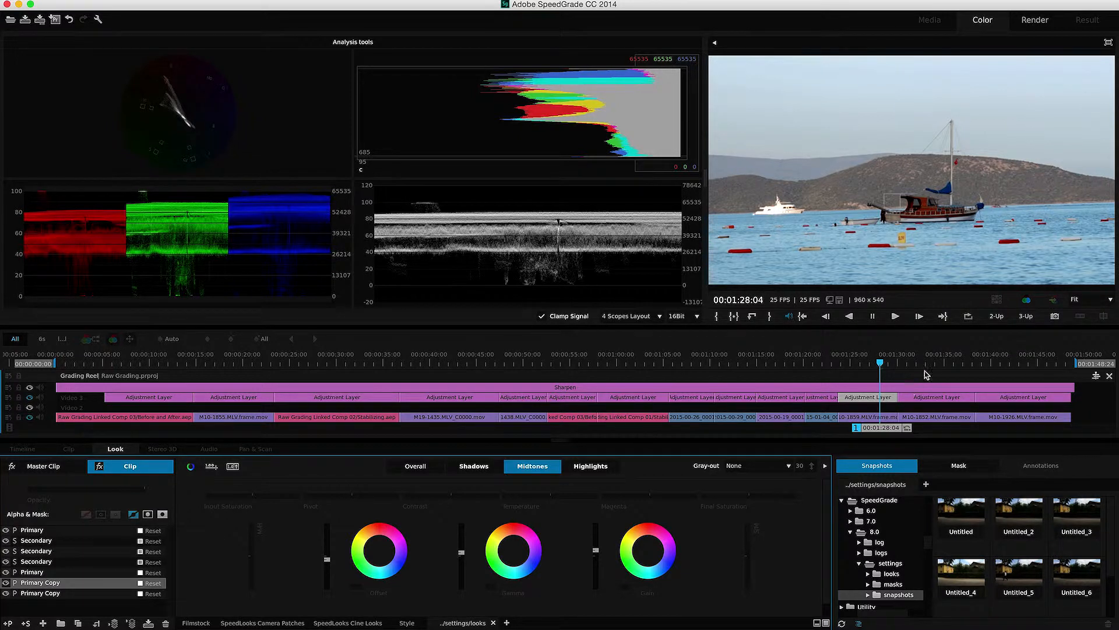
- Go to the moored boats clip at 00:01:47:15 and reactivate its primary and secondary layers from the bottom up to compare their contributions
click(941, 362)
drag(928, 366, 1062, 366)
click(4, 572)
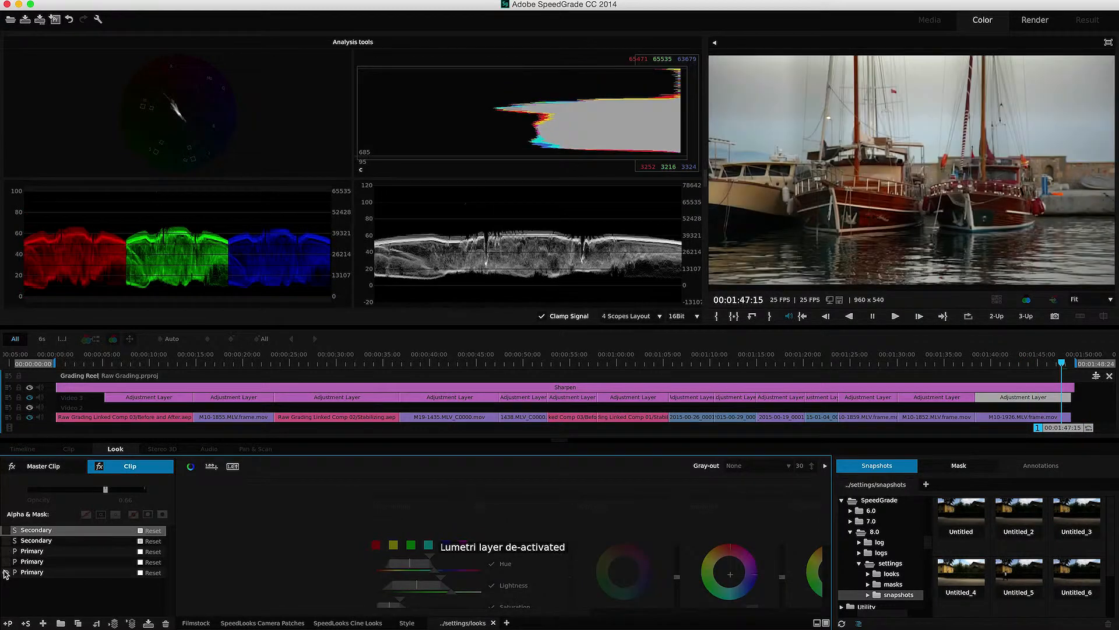
click(6, 562)
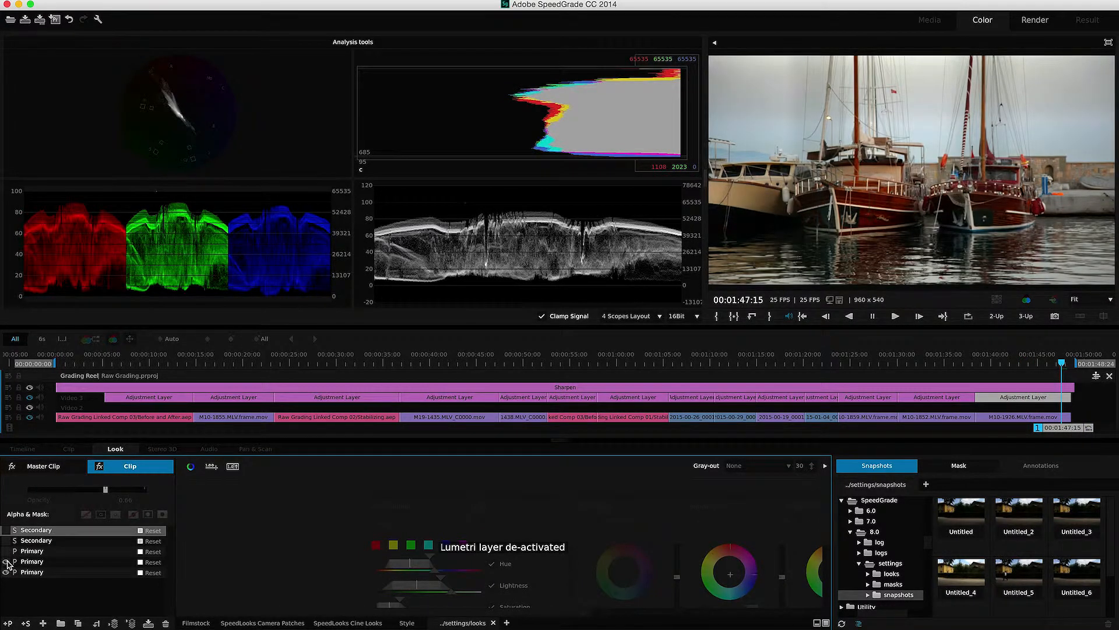
click(6, 552)
click(5, 530)
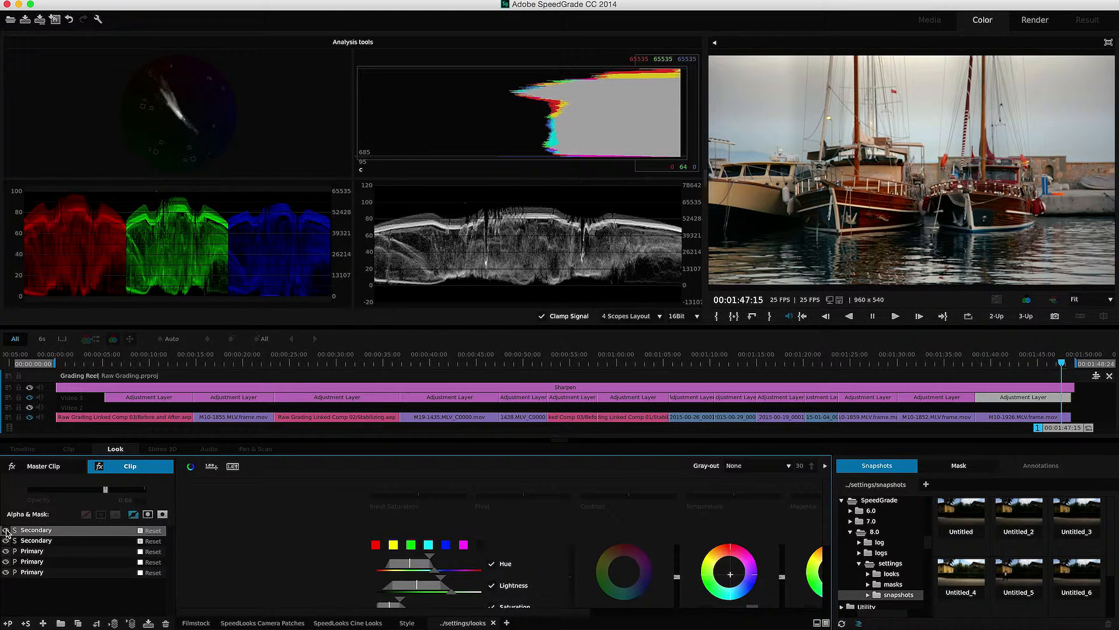